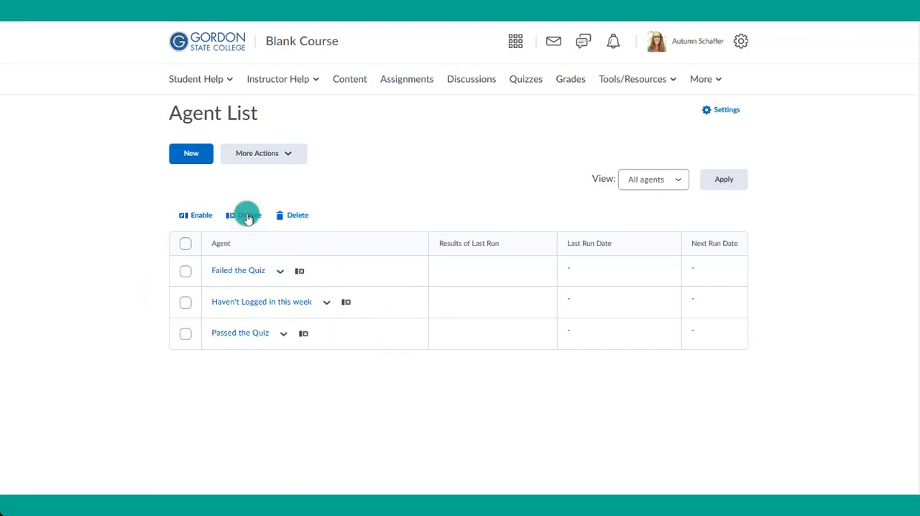
- Create a new agent named "Haven't logged into the course in 3 days" and expand its description
{"action": "left_click", "coordinate": [191, 156]}
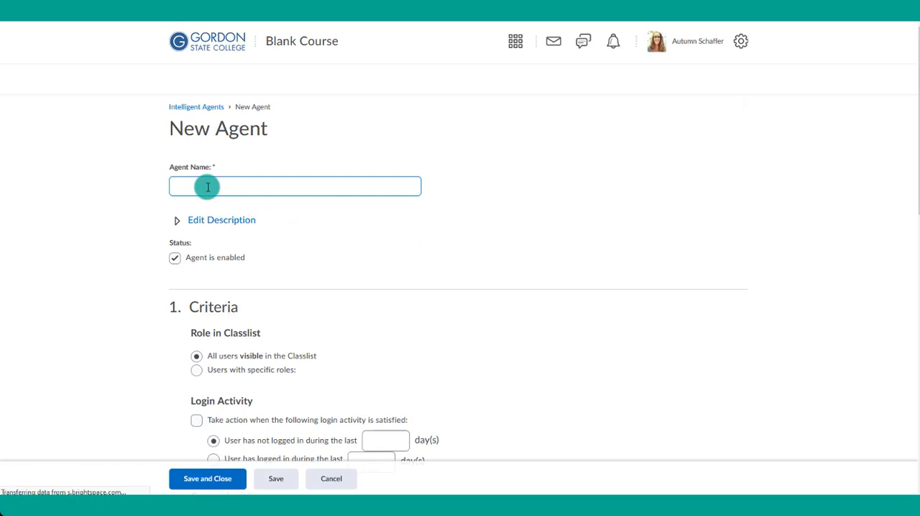
{"action": "type", "text": "Haven't logged "}
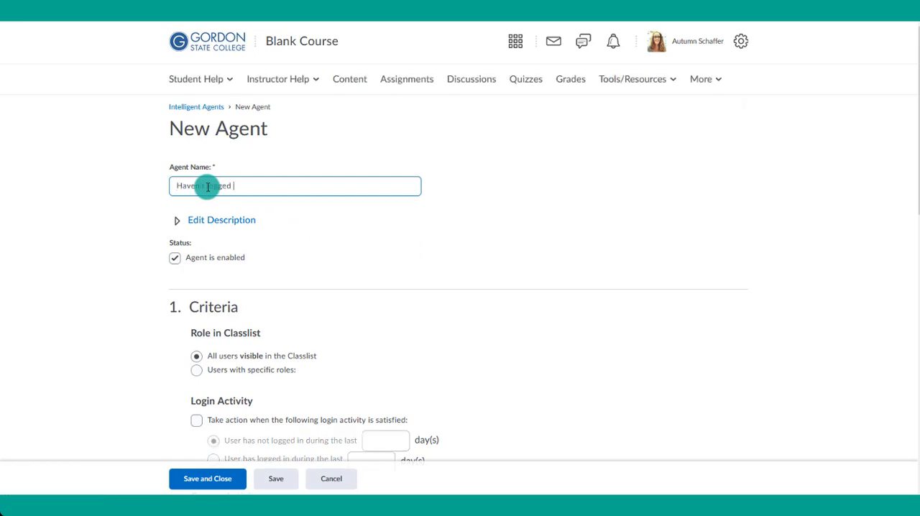
{"action": "type", "text": "into the course in 3 days"}
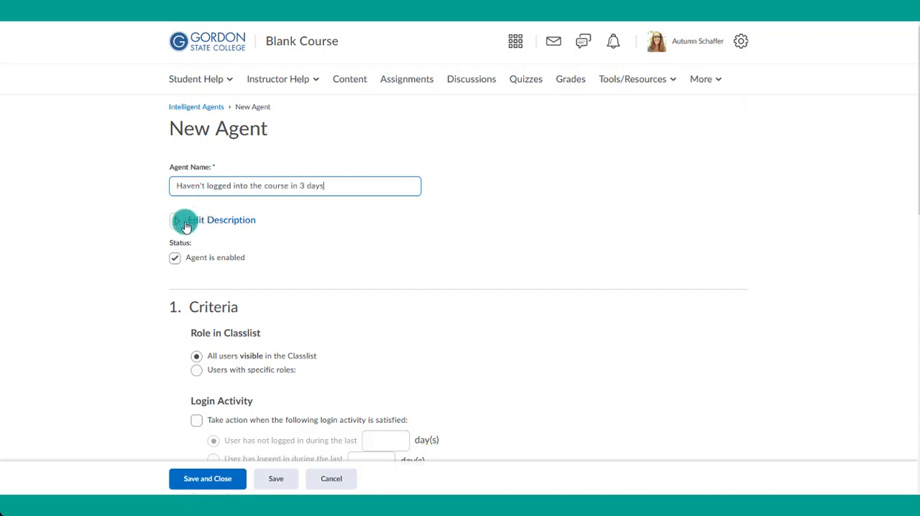
{"action": "left_click", "coordinate": [186, 223]}
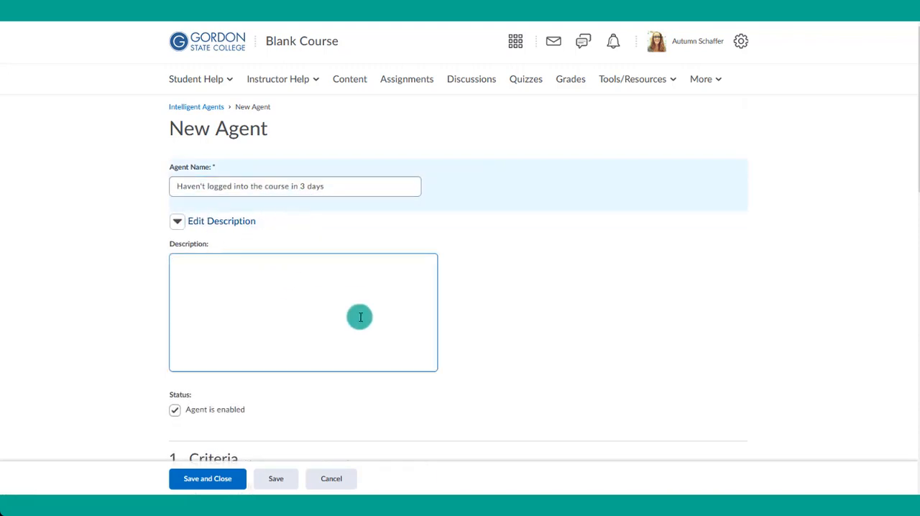
{"action": "left_click", "coordinate": [226, 185]}
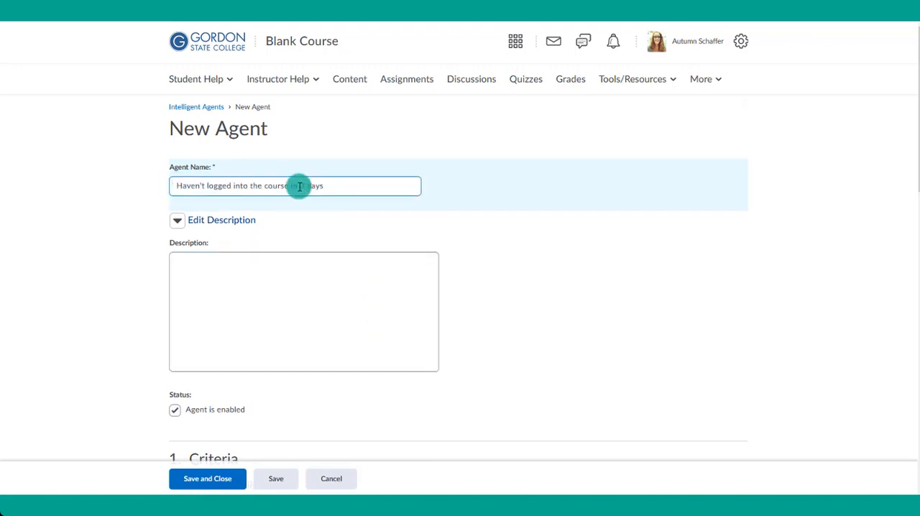
- Restrict the agent's role criteria to users with the specific role Student
{"action": "scroll", "coordinate": [439, 307], "scroll_direction": "down", "scroll_amount": 3}
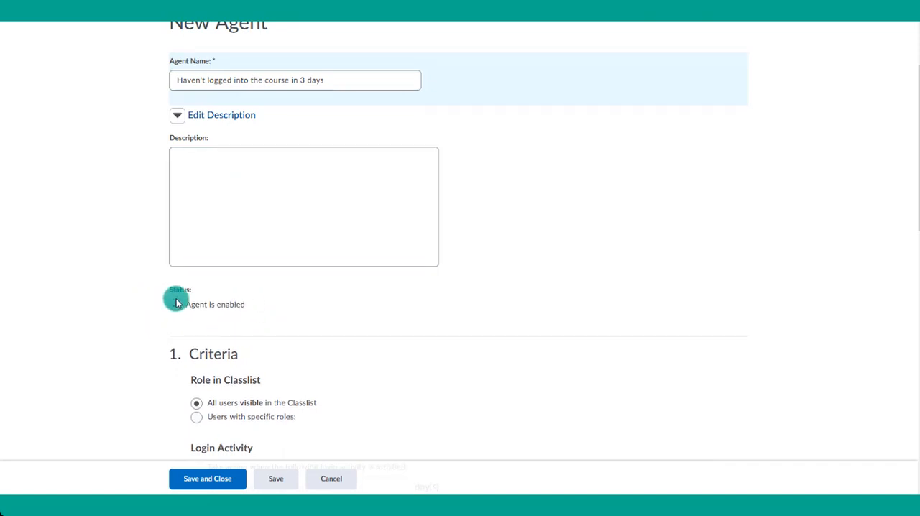
{"action": "scroll", "coordinate": [308, 305], "scroll_direction": "down", "scroll_amount": 6}
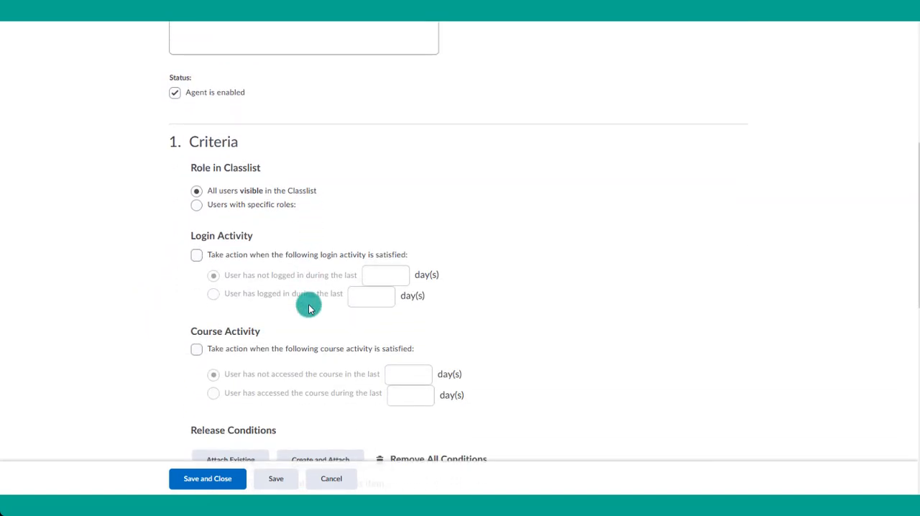
{"action": "scroll", "coordinate": [309, 307], "scroll_direction": "down", "scroll_amount": 1}
{"action": "left_click_drag", "start_coordinate": [171, 91], "coordinate": [336, 193]}
{"action": "left_click", "coordinate": [416, 302]}
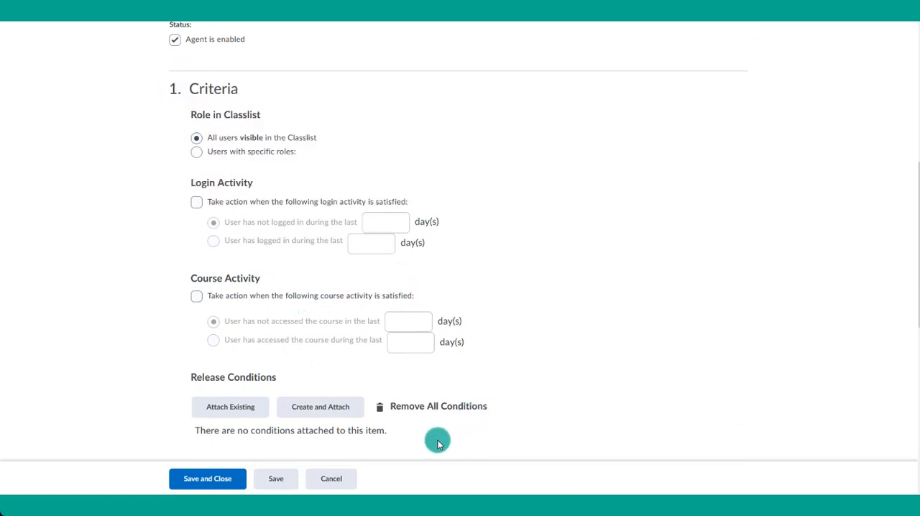
{"action": "scroll", "coordinate": [377, 327], "scroll_direction": "down", "scroll_amount": 1}
{"action": "scroll", "coordinate": [379, 332], "scroll_direction": "up", "scroll_amount": 1}
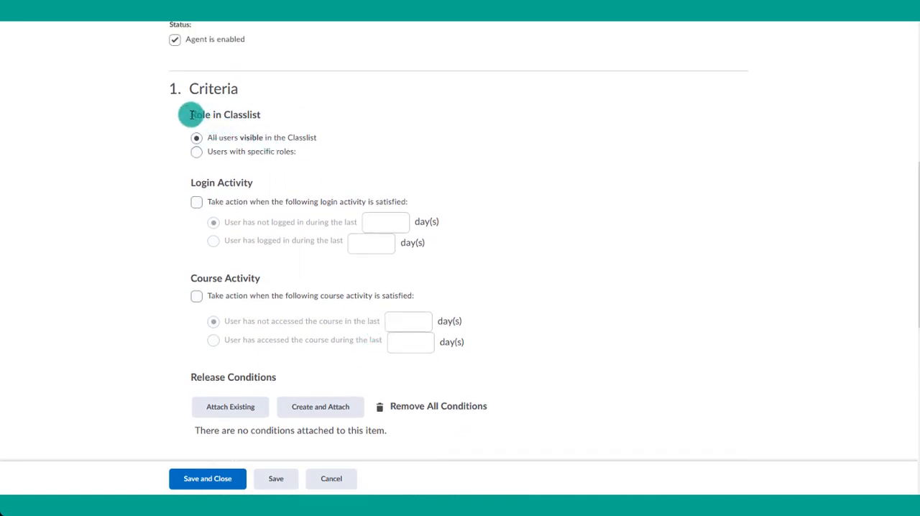
{"action": "left_click_drag", "start_coordinate": [192, 114], "coordinate": [266, 120]}
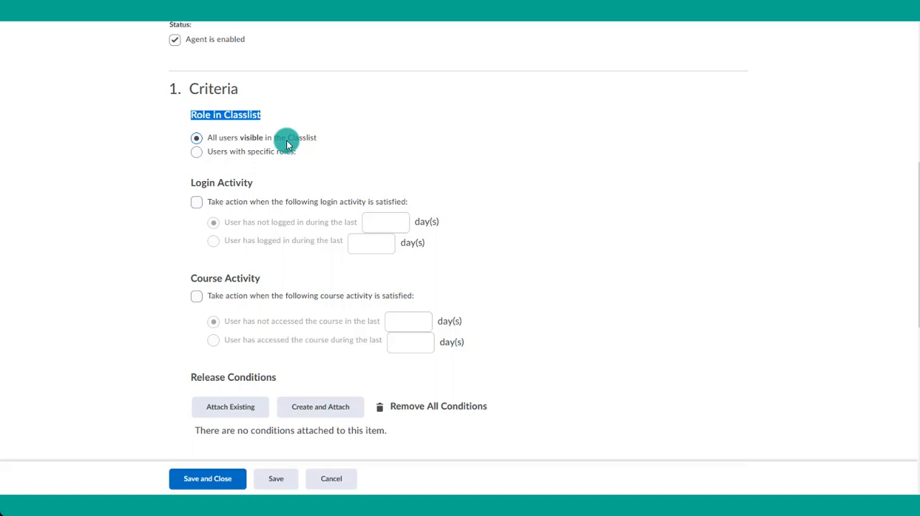
{"action": "left_click", "coordinate": [196, 153]}
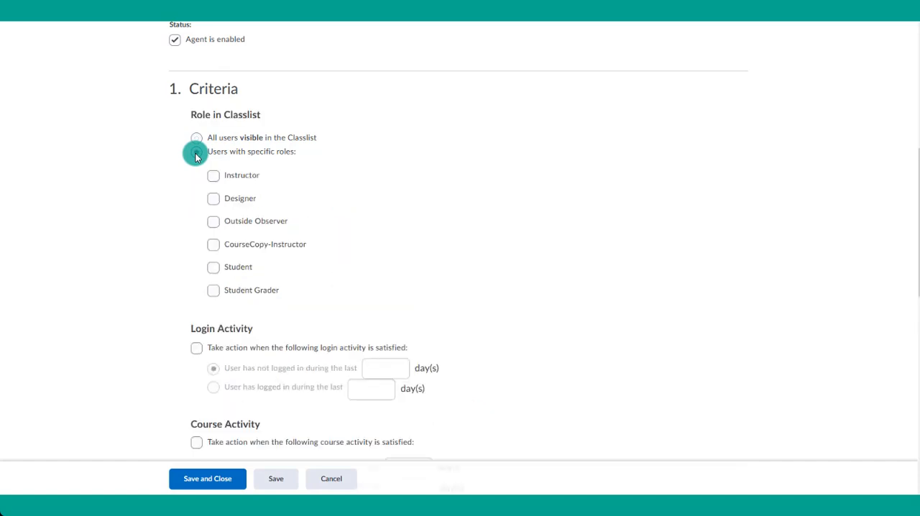
{"action": "left_click", "coordinate": [211, 271]}
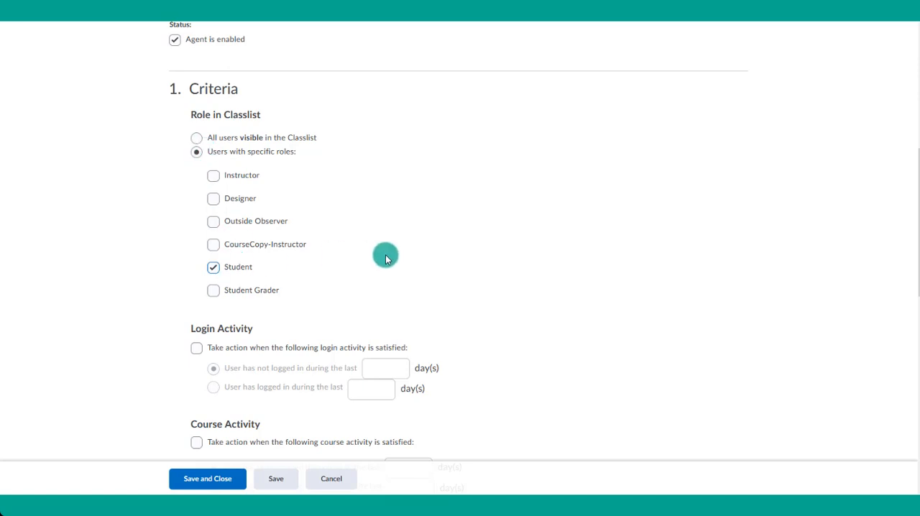
- Enable the course activity criterion for users who have not accessed the course in the last 3 days
{"action": "scroll", "coordinate": [385, 259], "scroll_direction": "down", "scroll_amount": 3}
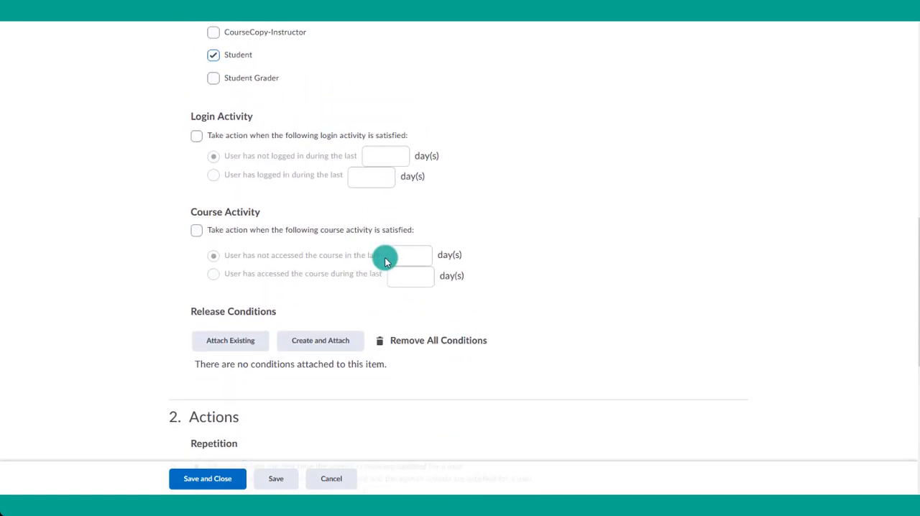
{"action": "scroll", "coordinate": [385, 261], "scroll_direction": "up", "scroll_amount": 1}
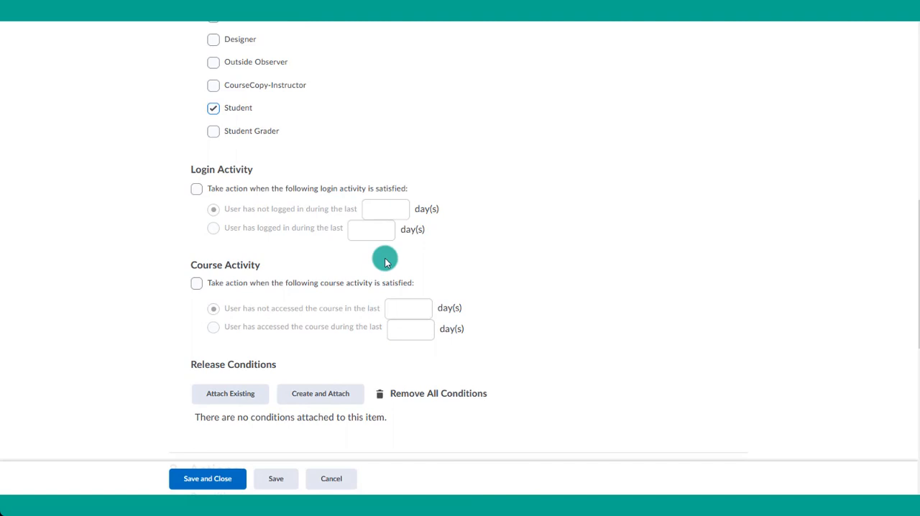
{"action": "left_click_drag", "start_coordinate": [191, 170], "coordinate": [252, 167]}
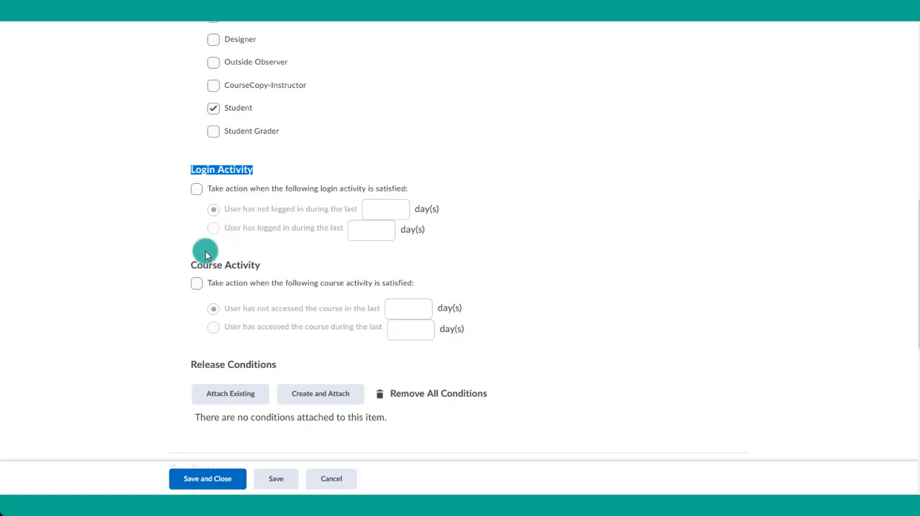
{"action": "left_click_drag", "start_coordinate": [192, 265], "coordinate": [260, 265]}
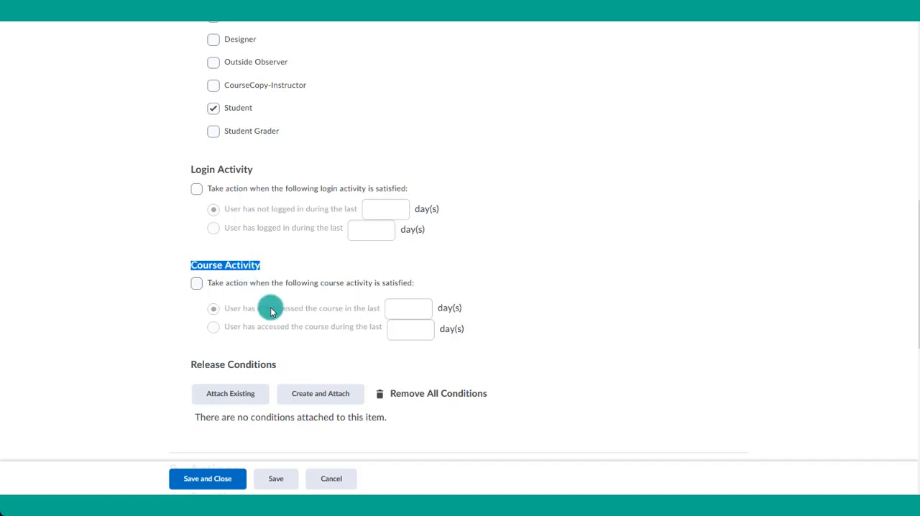
{"action": "scroll", "coordinate": [270, 311], "scroll_direction": "down", "scroll_amount": 1}
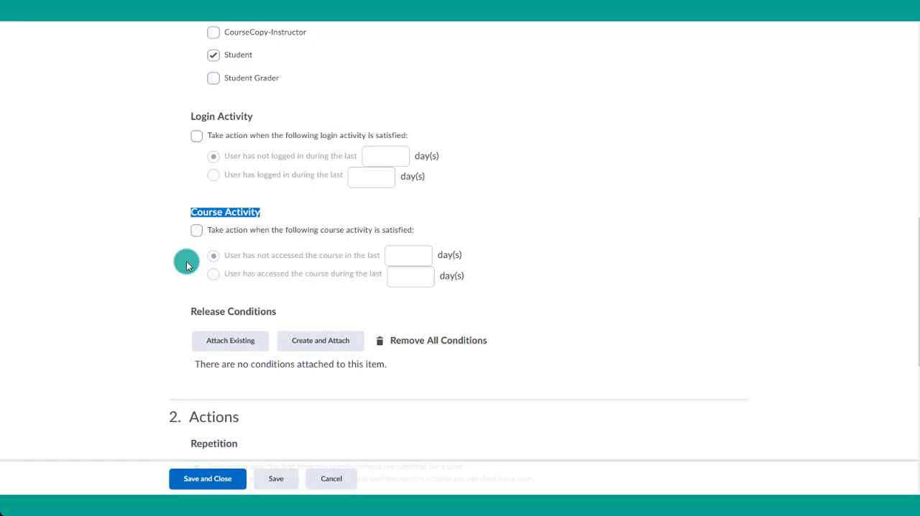
{"action": "left_click", "coordinate": [197, 233]}
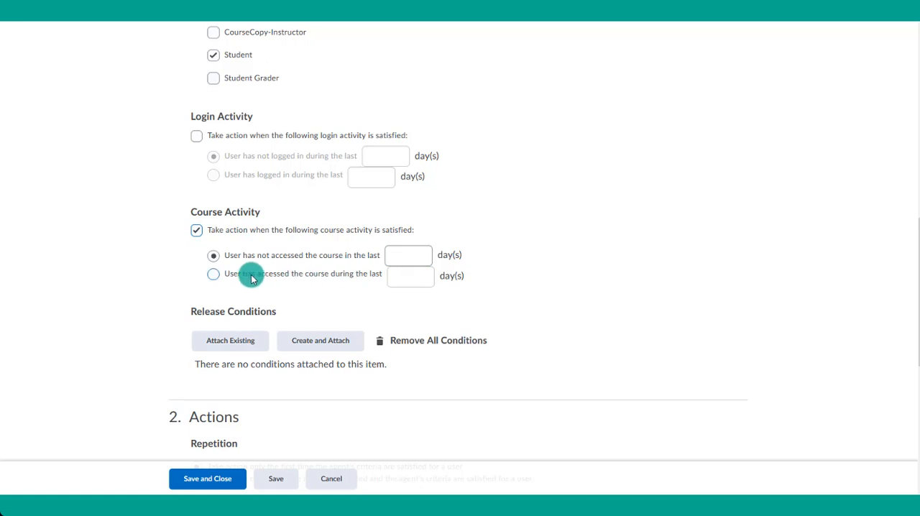
{"action": "left_click", "coordinate": [401, 253]}
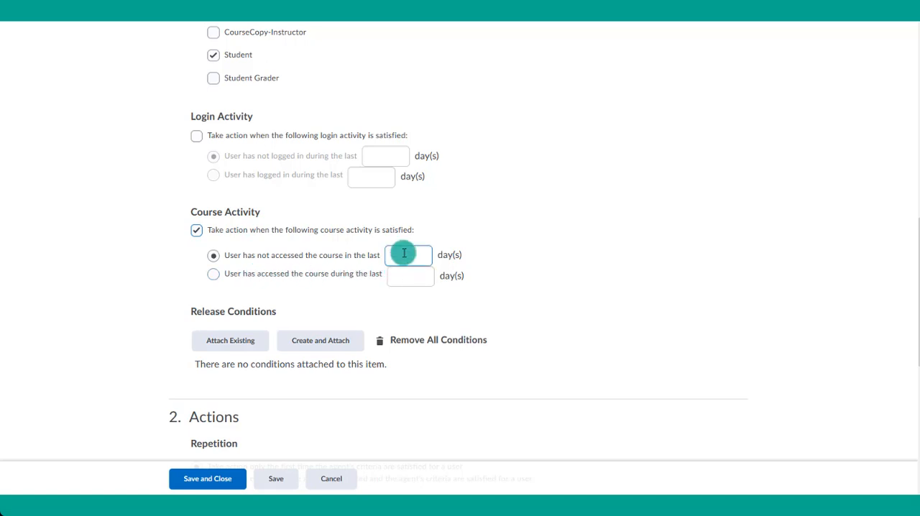
{"action": "type", "text": "3"}
{"action": "scroll", "coordinate": [417, 201], "scroll_direction": "up", "scroll_amount": 5}
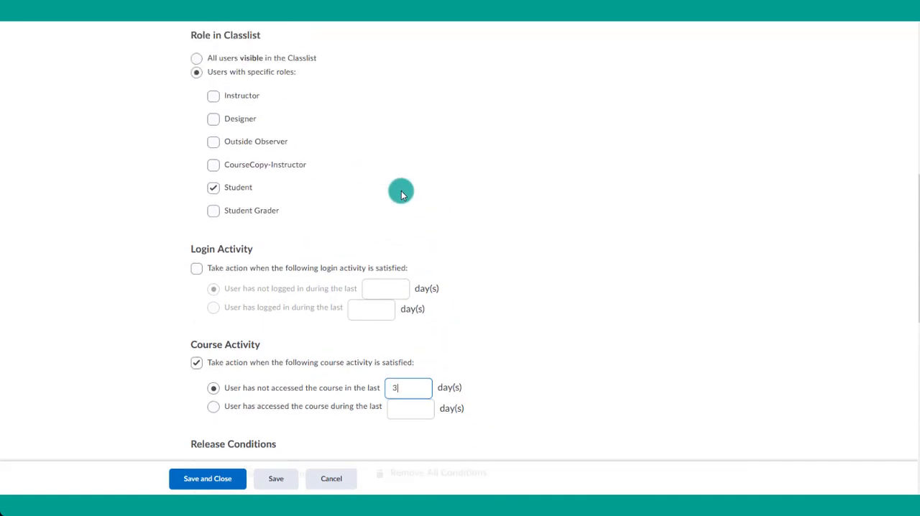
{"action": "scroll", "coordinate": [223, 43], "scroll_direction": "up", "scroll_amount": 2}
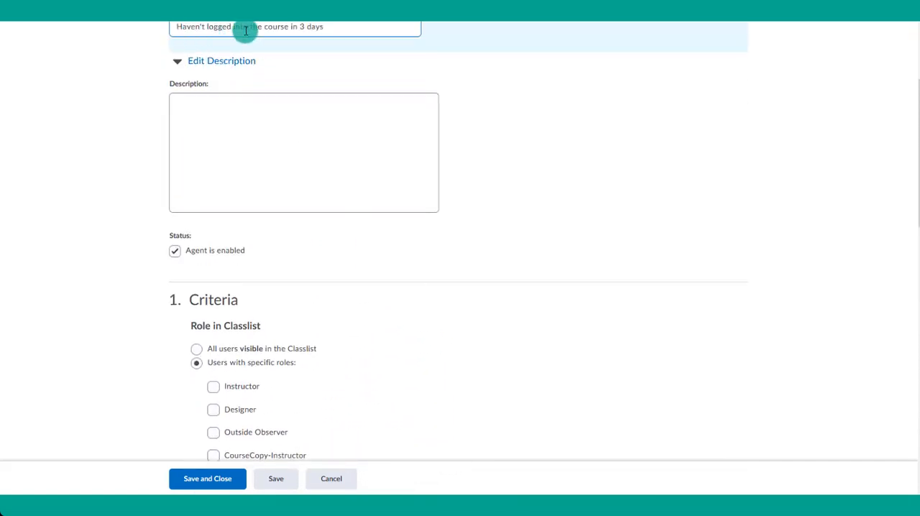
{"action": "scroll", "coordinate": [363, 202], "scroll_direction": "down", "scroll_amount": 5}
{"action": "scroll", "coordinate": [363, 202], "scroll_direction": "down", "scroll_amount": 2}
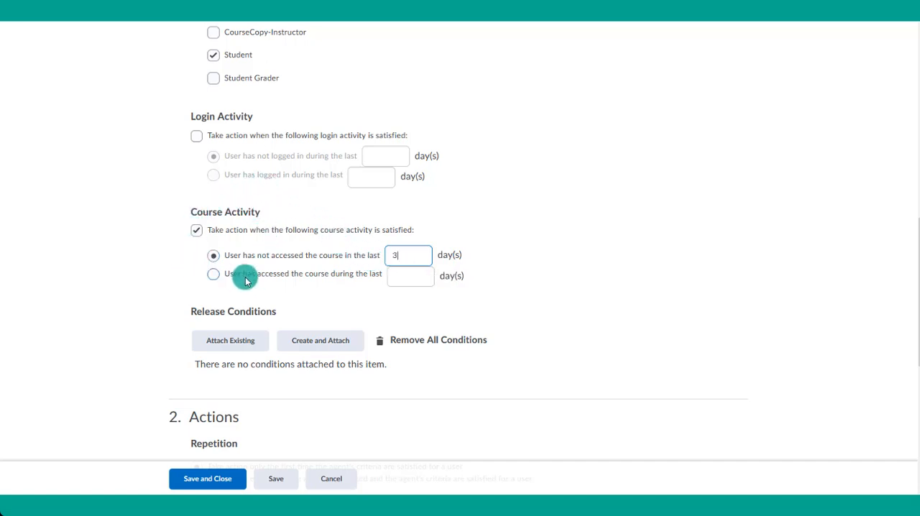
- Set the repetition so that action is taken every time the agent is evaluated and its criteria are satisfied
{"action": "scroll", "coordinate": [246, 240], "scroll_direction": "down", "scroll_amount": 3}
{"action": "scroll", "coordinate": [244, 237], "scroll_direction": "down", "scroll_amount": 1}
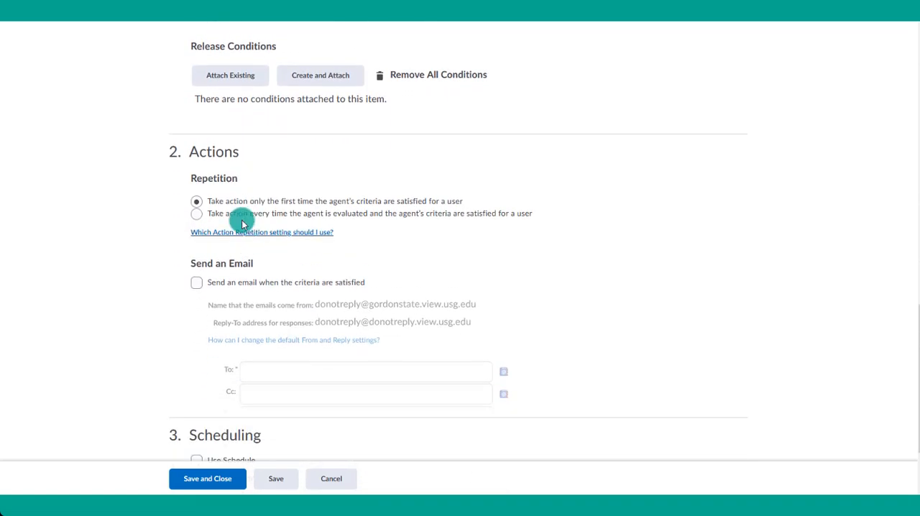
{"action": "double_click", "coordinate": [175, 152]}
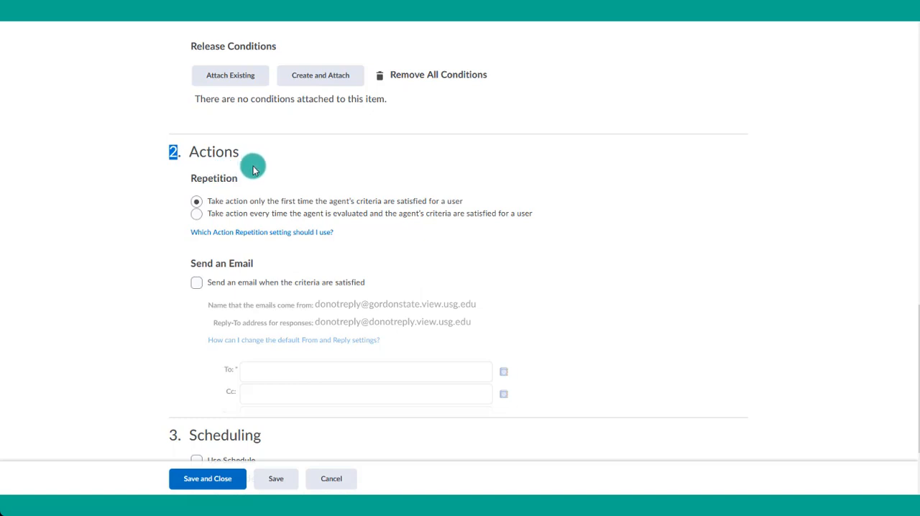
{"action": "left_click", "coordinate": [197, 213]}
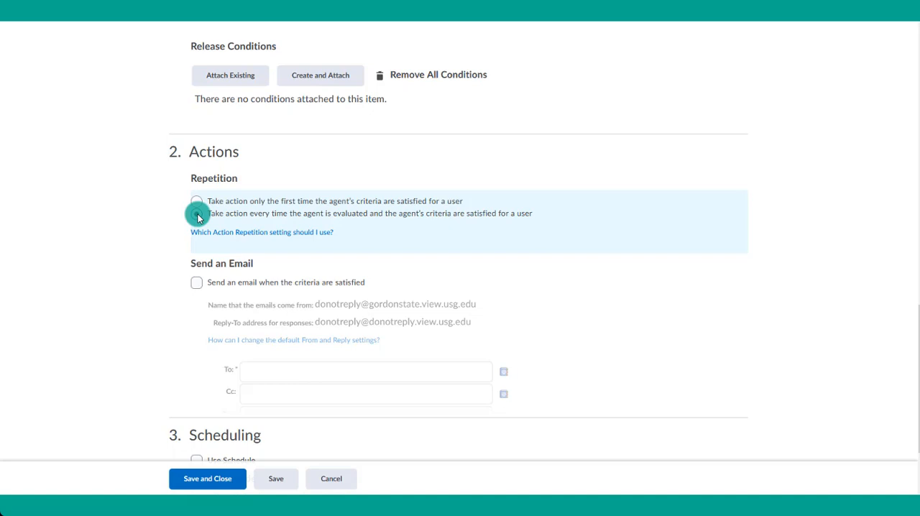
{"action": "left_click", "coordinate": [197, 215]}
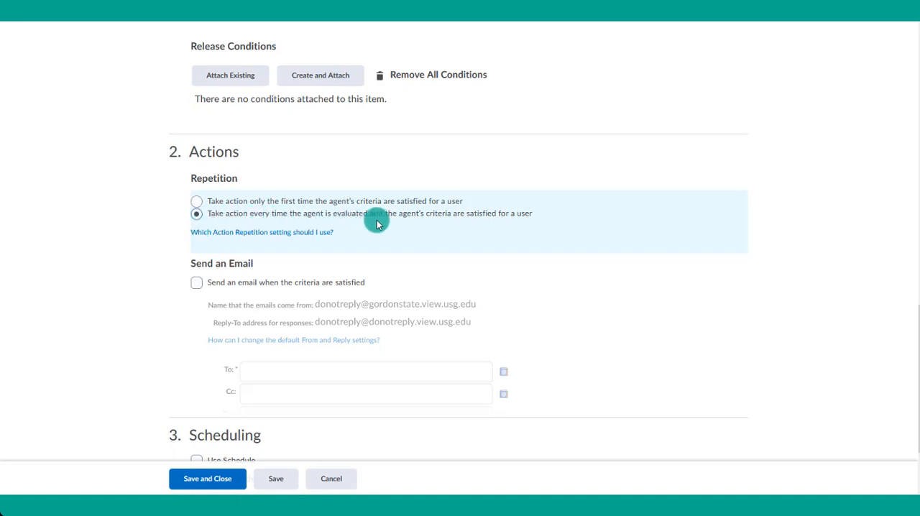
{"action": "scroll", "coordinate": [376, 220], "scroll_direction": "up", "scroll_amount": 5}
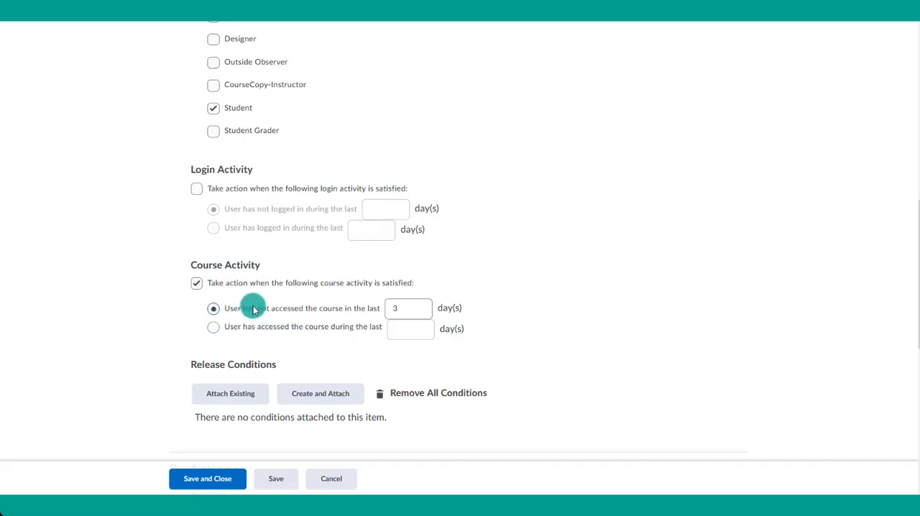
{"action": "scroll", "coordinate": [253, 309], "scroll_direction": "down", "scroll_amount": 7}
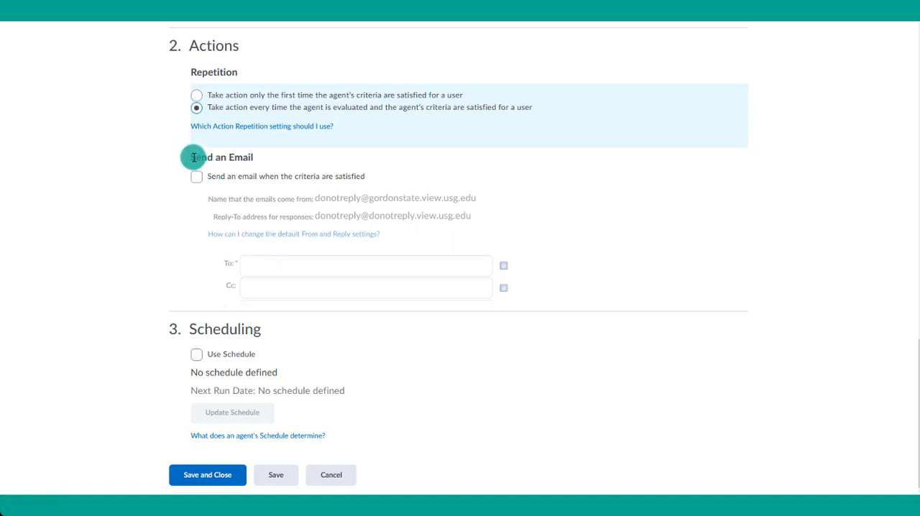
- Enable sending an email when the criteria are satisfied, and check the sender name and reply-to address
{"action": "left_click_drag", "start_coordinate": [191, 157], "coordinate": [252, 169]}
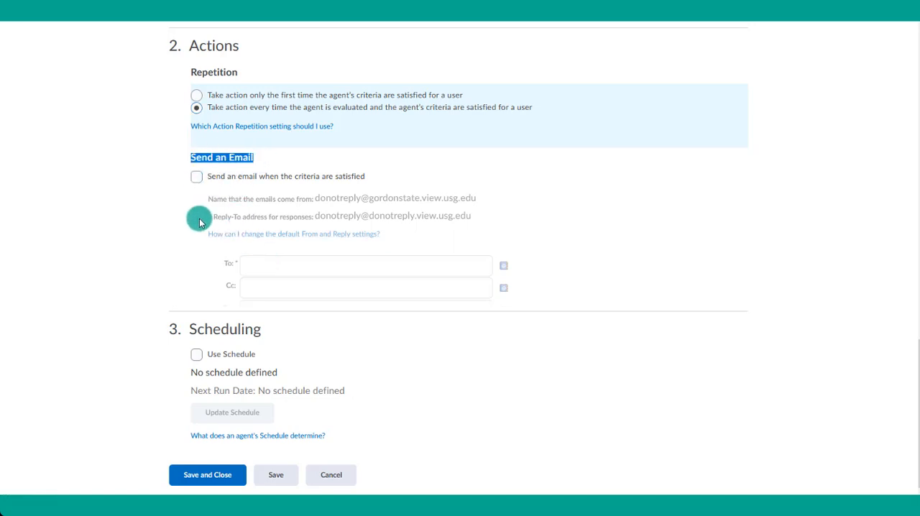
{"action": "left_click", "coordinate": [197, 177]}
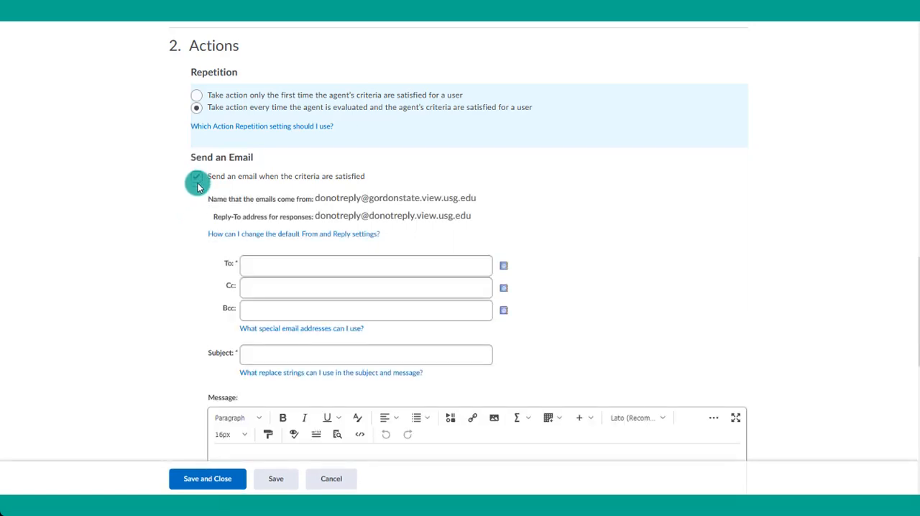
{"action": "scroll", "coordinate": [207, 273], "scroll_direction": "down", "scroll_amount": 1}
{"action": "left_click", "coordinate": [249, 212]}
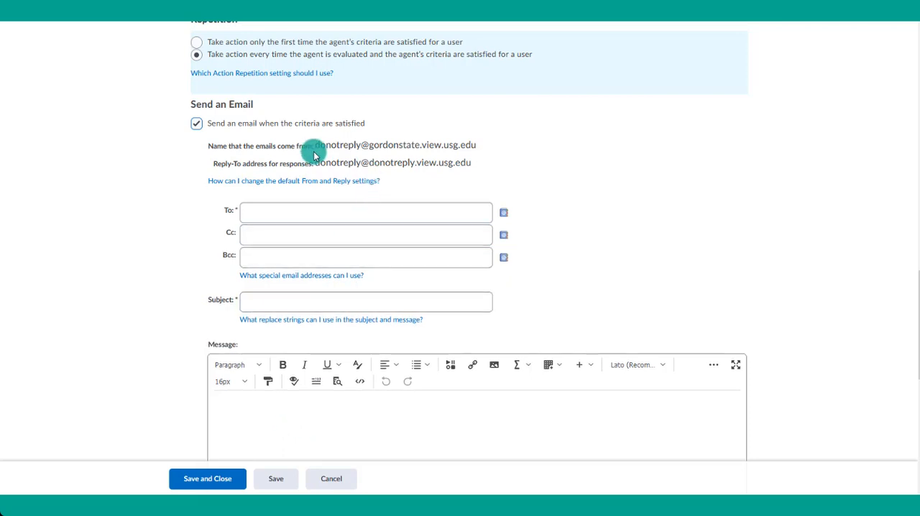
{"action": "left_click_drag", "start_coordinate": [318, 145], "coordinate": [513, 144]}
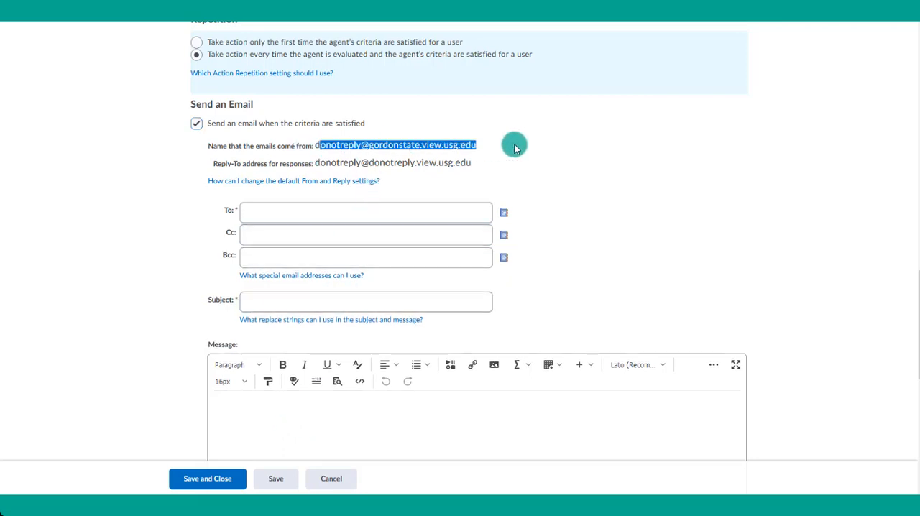
{"action": "left_click_drag", "start_coordinate": [315, 163], "coordinate": [483, 168]}
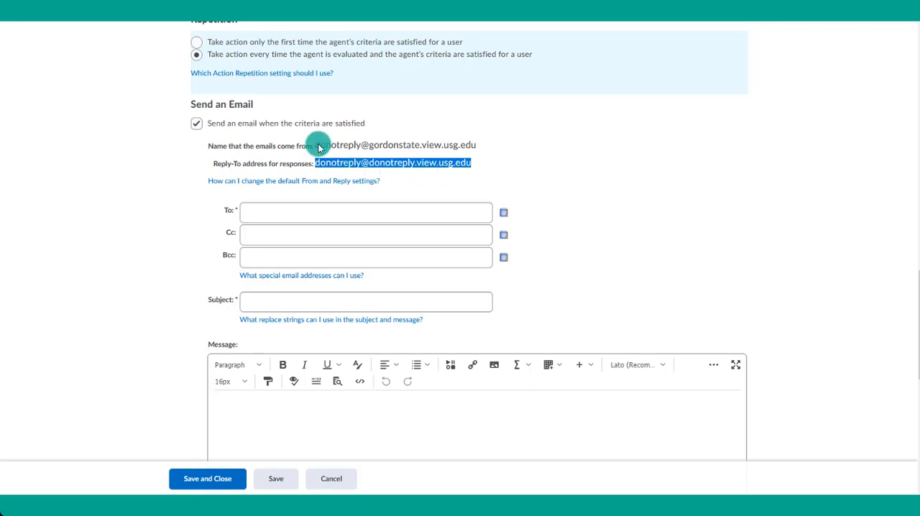
{"action": "left_click", "coordinate": [338, 147]}
{"action": "left_click_drag", "start_coordinate": [317, 147], "coordinate": [494, 158]}
- Set the email's To field to {InitiatingUser}, copying the replace string from the help on special email addresses
{"action": "left_click", "coordinate": [366, 213]}
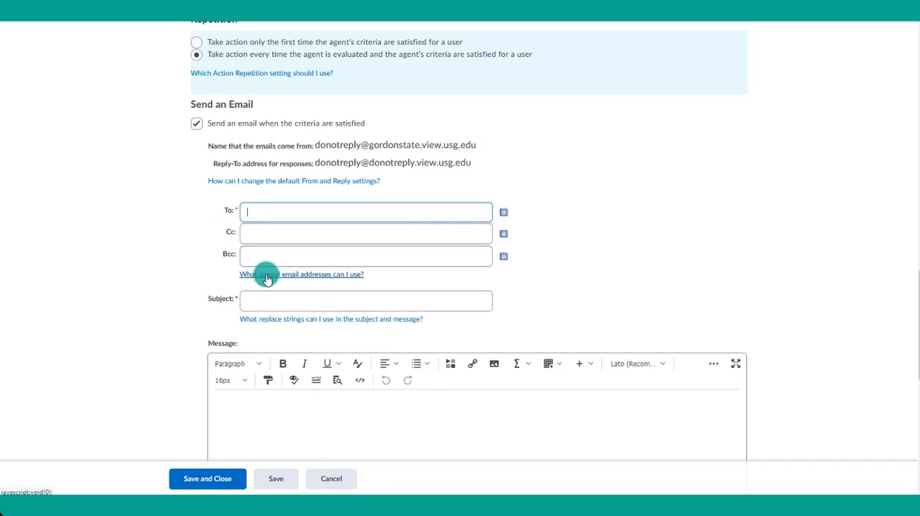
{"action": "left_click", "coordinate": [302, 275]}
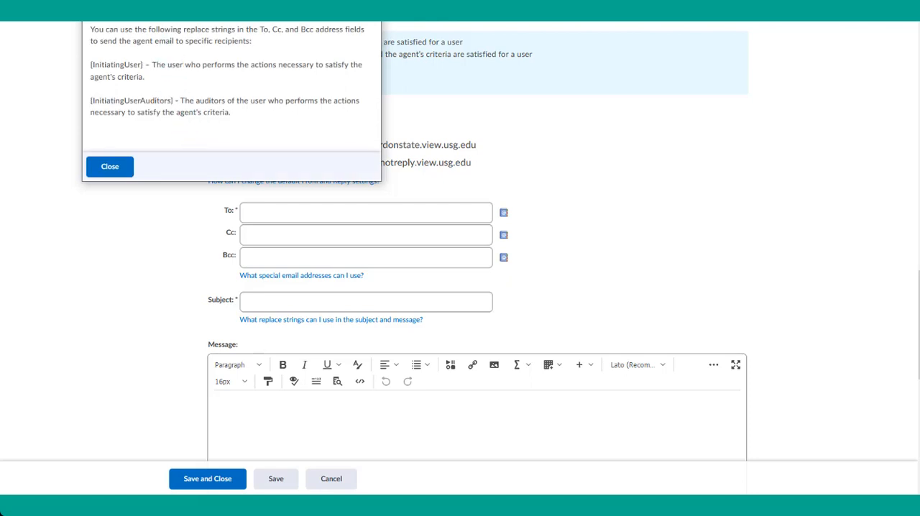
{"action": "left_click_drag", "start_coordinate": [135, 21], "coordinate": [168, 64]}
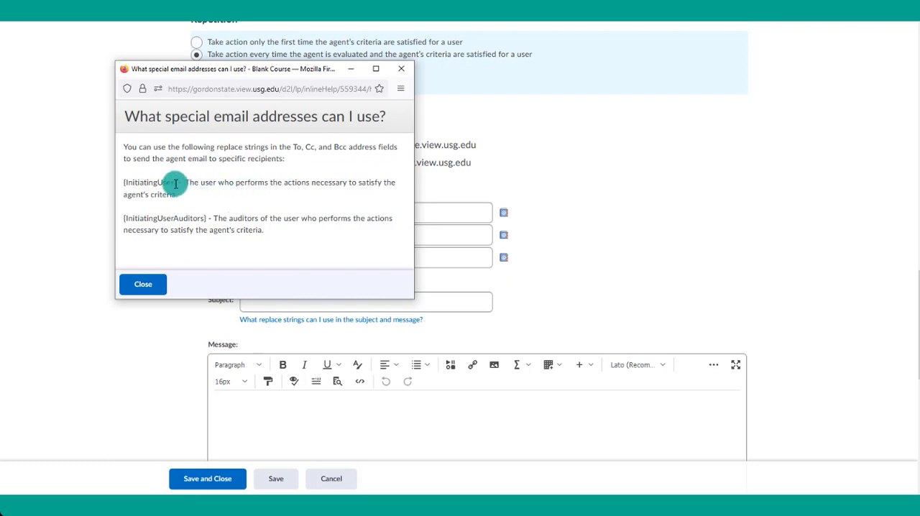
{"action": "left_click_drag", "start_coordinate": [175, 184], "coordinate": [126, 183]}
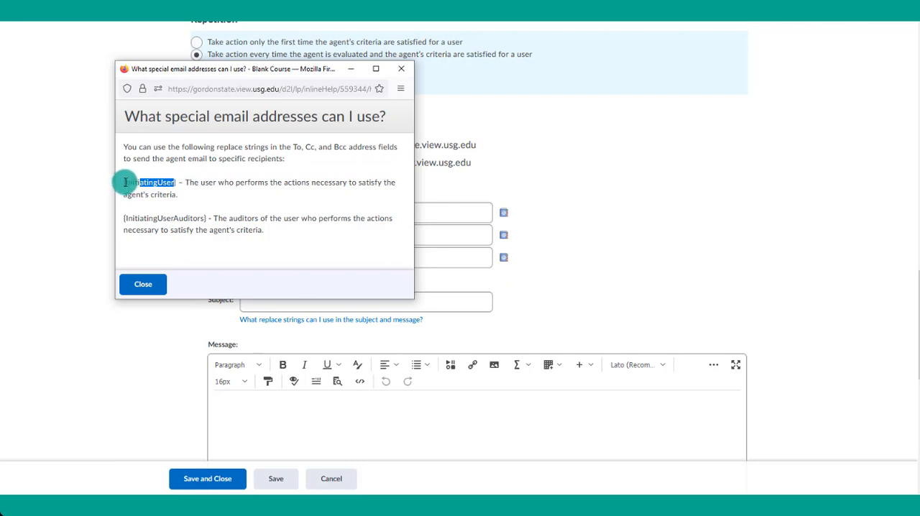
{"action": "left_click", "coordinate": [126, 184]}
{"action": "left_click_drag", "start_coordinate": [163, 183], "coordinate": [179, 179]}
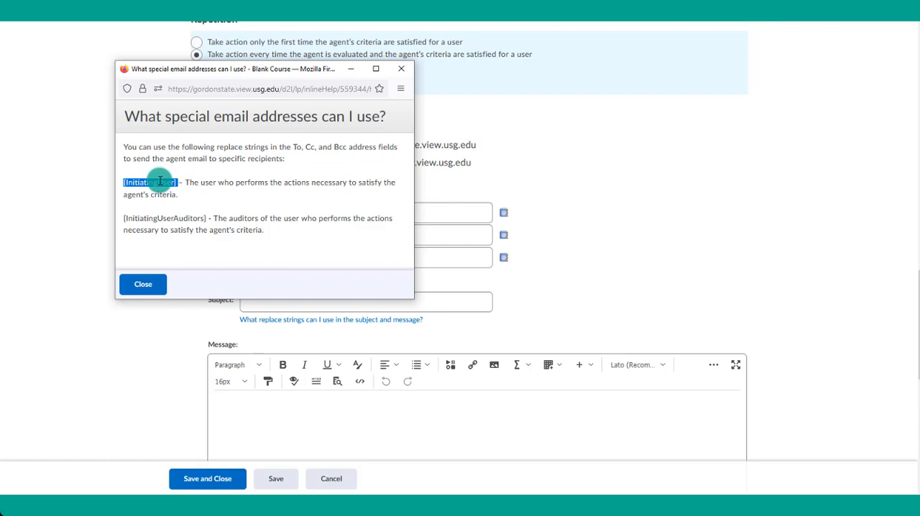
{"action": "right_click", "coordinate": [159, 182]}
{"action": "left_click", "coordinate": [176, 195]}
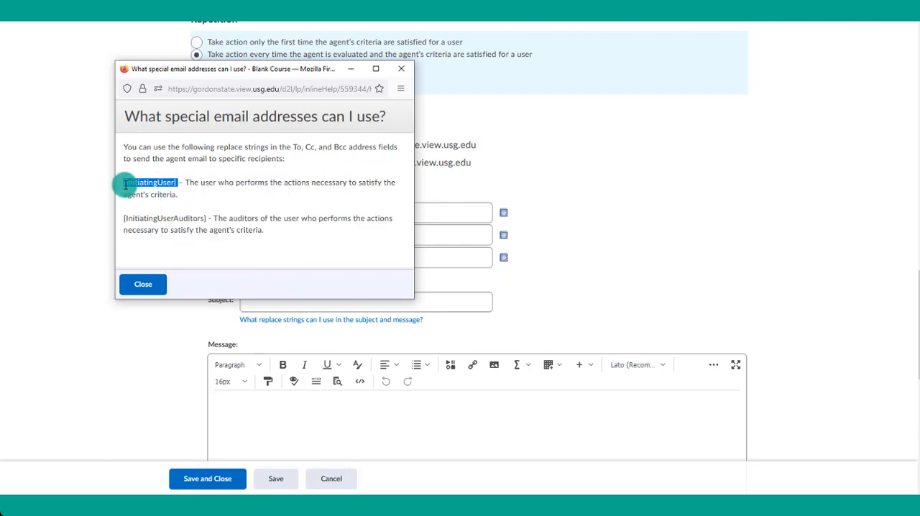
{"action": "left_click", "coordinate": [401, 68]}
{"action": "left_click", "coordinate": [315, 206]}
{"action": "key", "text": "ctrl+v"}
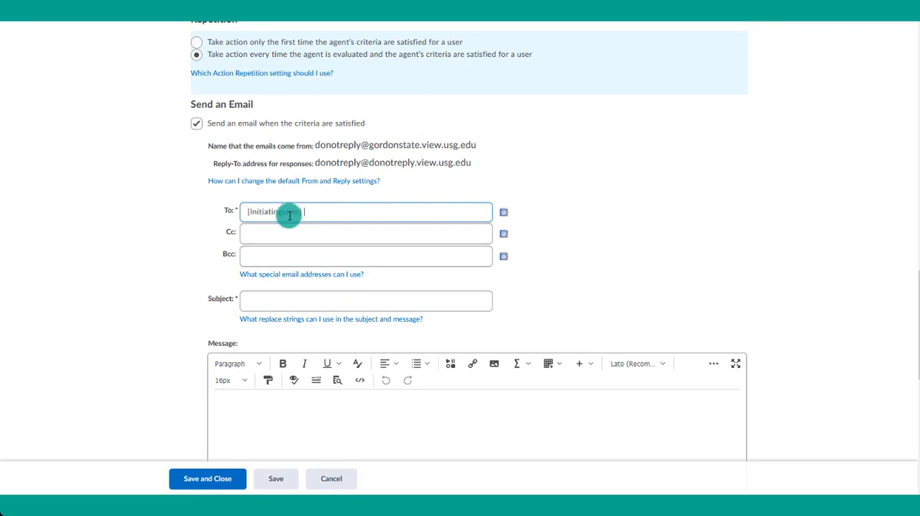
- Enter "Haven't logged into the course in 3 days" as the email subject
{"action": "left_click", "coordinate": [318, 230]}
{"action": "left_click", "coordinate": [273, 299]}
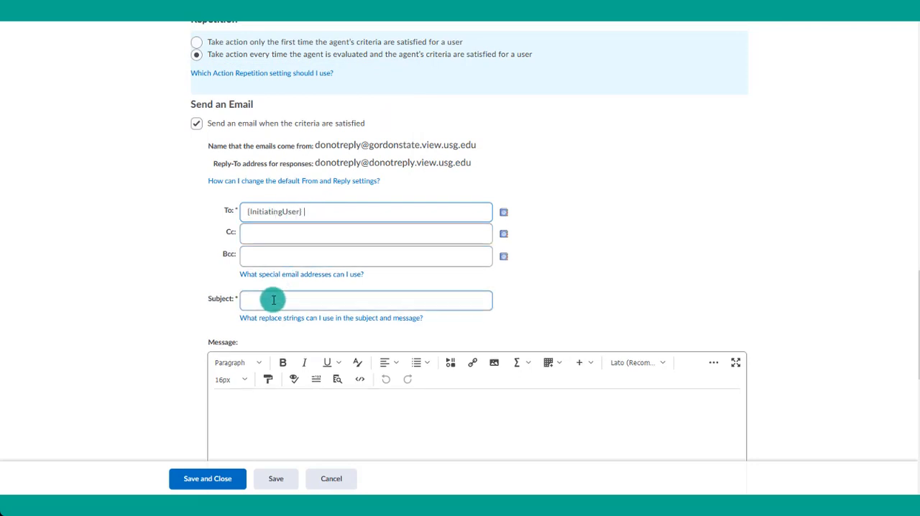
{"action": "type", "text": "Haven't"}
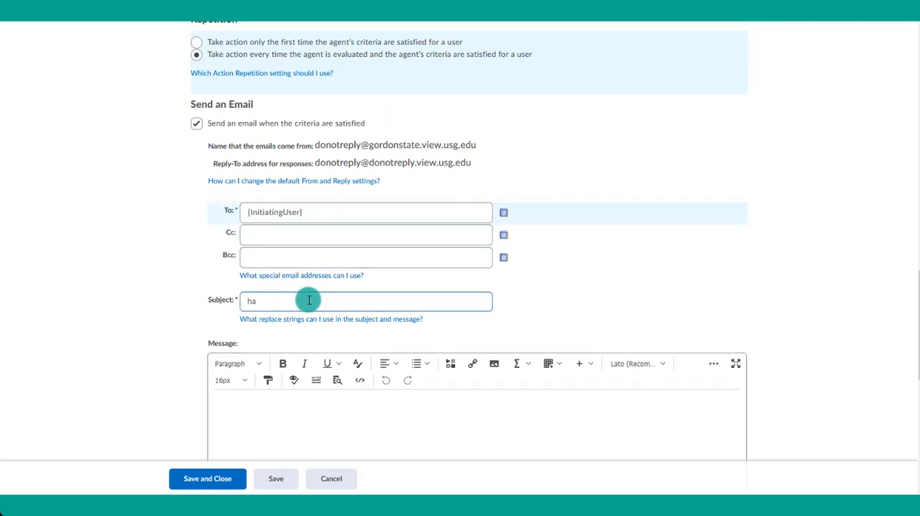
{"action": "key", "text": "BackSpace"}
{"action": "key", "text": "BackSpace"}
{"action": "key", "text": "BackSpace"}
{"action": "key", "text": "BackSpace"}
{"action": "key", "text": "BackSpace"}
{"action": "key", "text": "BackSpace"}
{"action": "key", "text": "BackSpace"}
{"action": "type", "text": "Haven't logged"}
{"action": "type", "text": "into the co"}
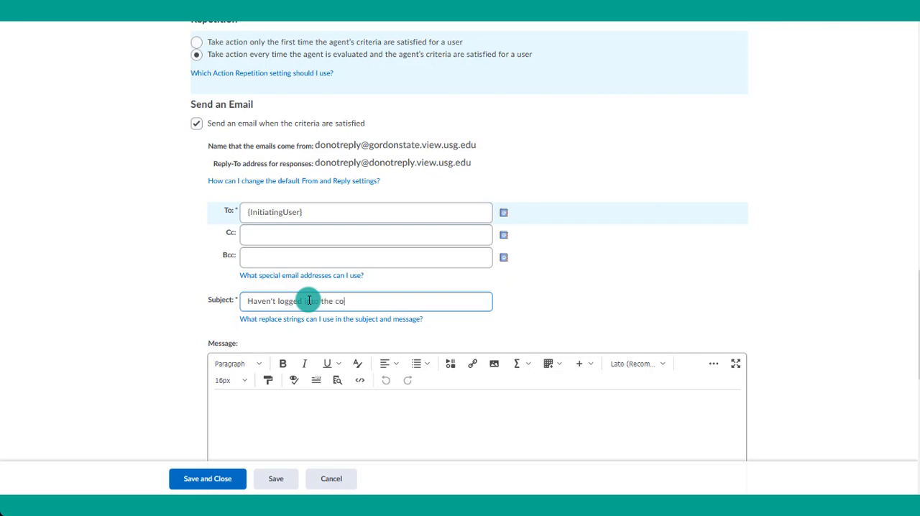
{"action": "type", "text": "urse in 3 days"}
- Start the message with "Hello {InitiatingUserFirstName}," copying the first-name replace string from the help on subject and message strings
{"action": "scroll", "coordinate": [448, 226], "scroll_direction": "down", "scroll_amount": 2}
{"action": "left_click", "coordinate": [317, 317]}
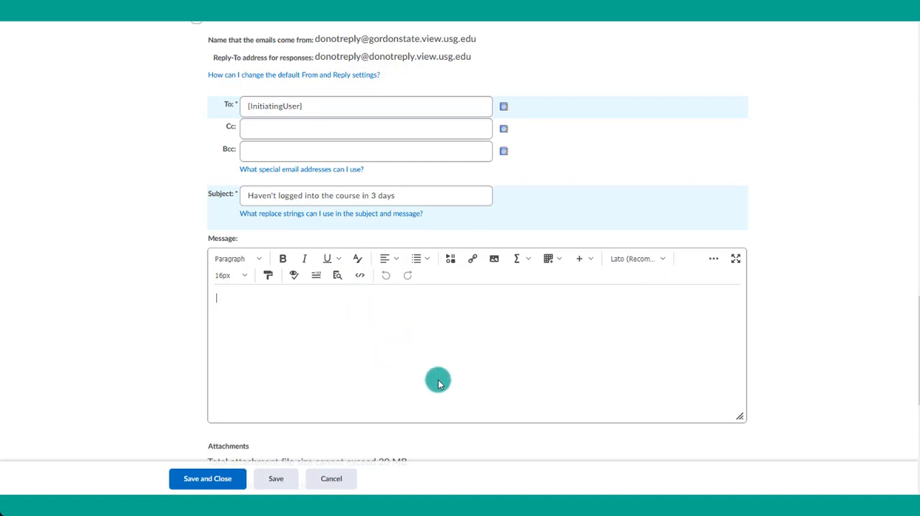
{"action": "type", "text": "Hello"}
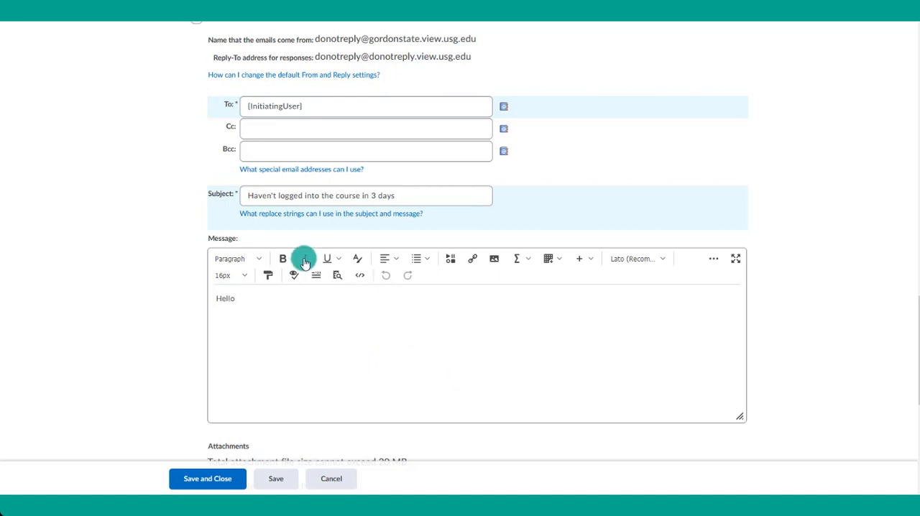
{"action": "left_click", "coordinate": [264, 214]}
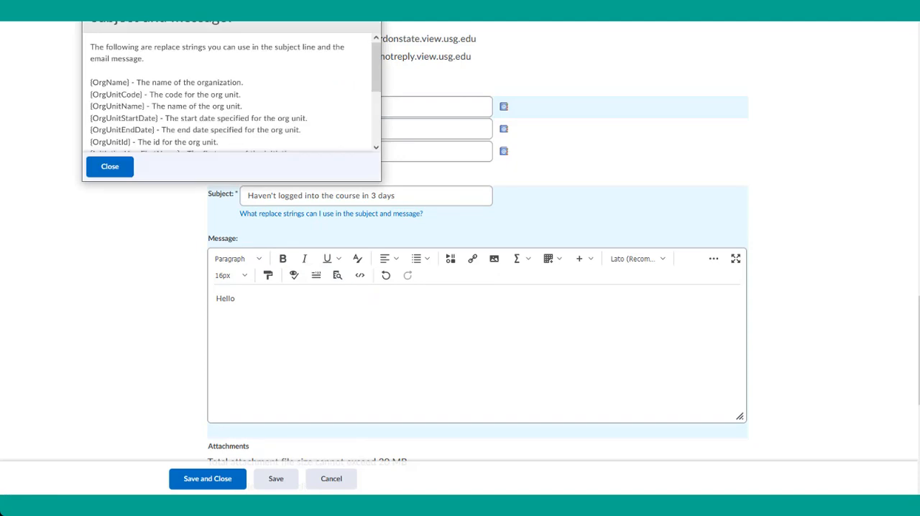
{"action": "left_click_drag", "start_coordinate": [232, 10], "coordinate": [314, 62]}
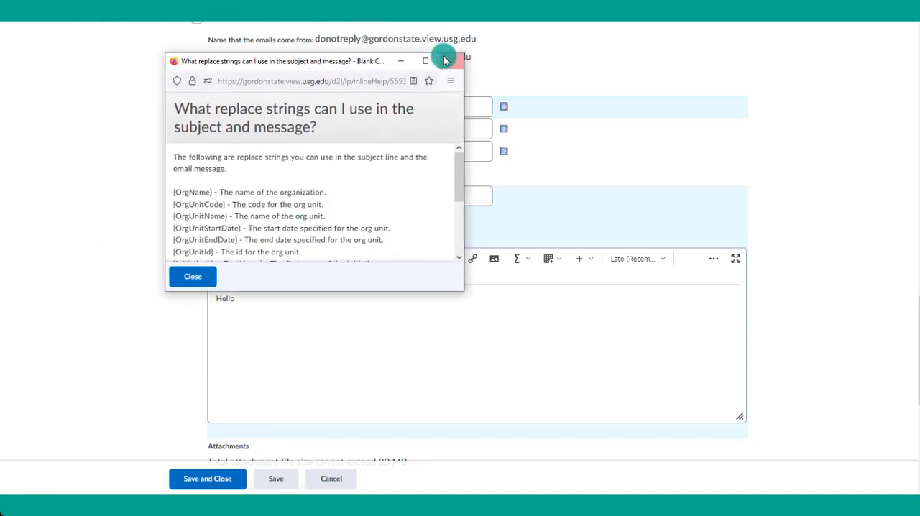
{"action": "left_click_drag", "start_coordinate": [464, 291], "coordinate": [645, 412]}
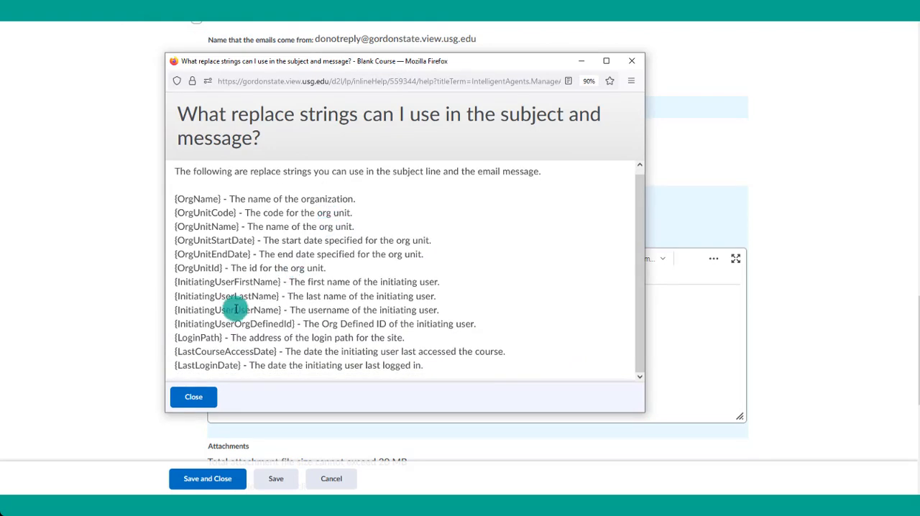
{"action": "left_click_drag", "start_coordinate": [292, 282], "coordinate": [453, 282]}
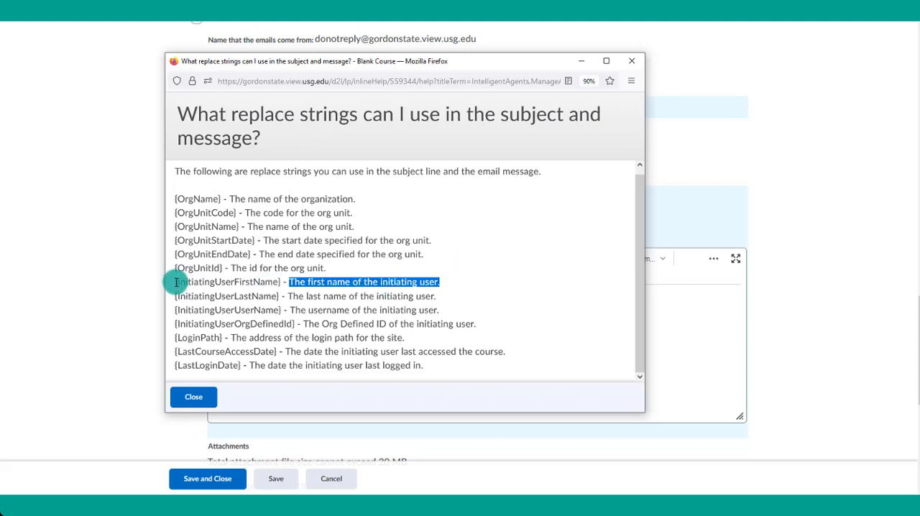
{"action": "left_click_drag", "start_coordinate": [175, 284], "coordinate": [280, 286]}
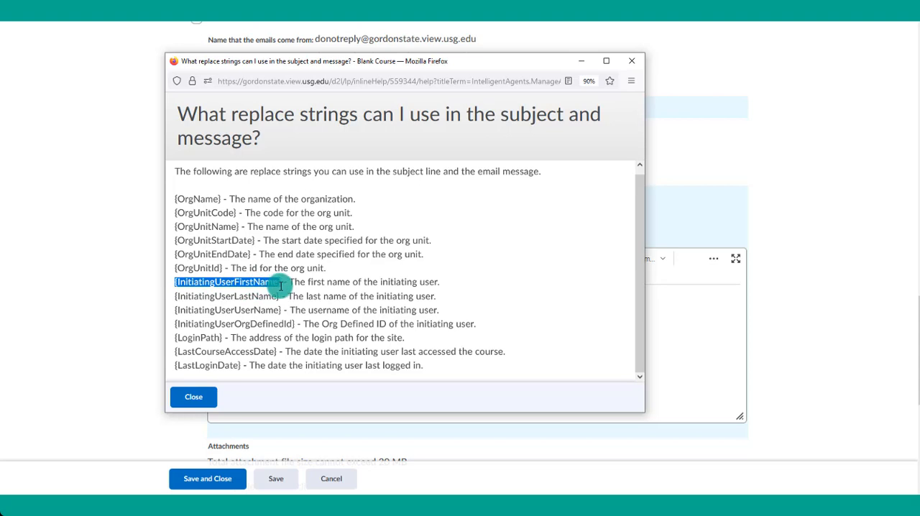
{"action": "right_click", "coordinate": [279, 287]}
{"action": "left_click", "coordinate": [306, 293]}
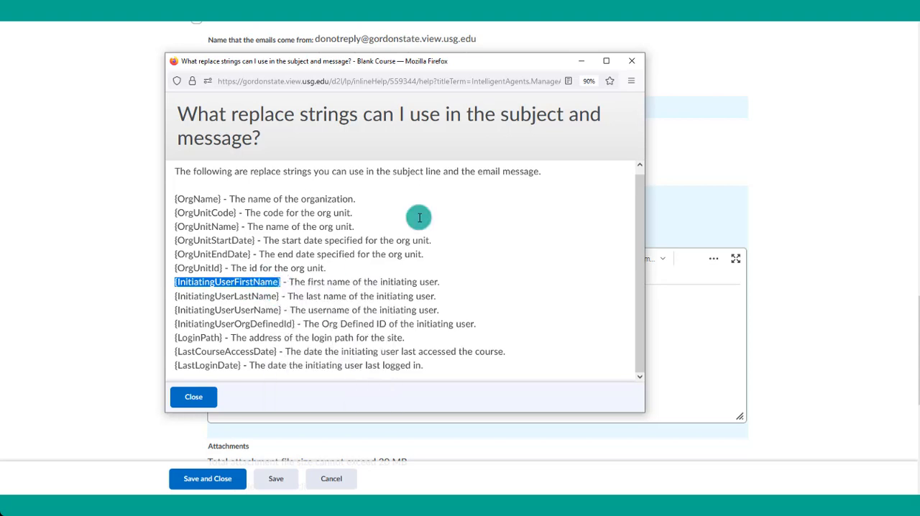
{"action": "left_click", "coordinate": [581, 61]}
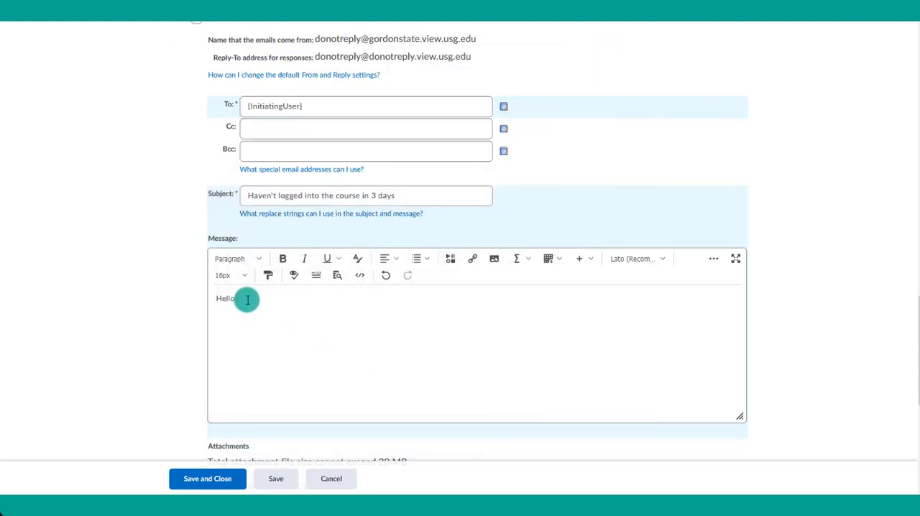
{"action": "key", "text": "ctrl+v"}
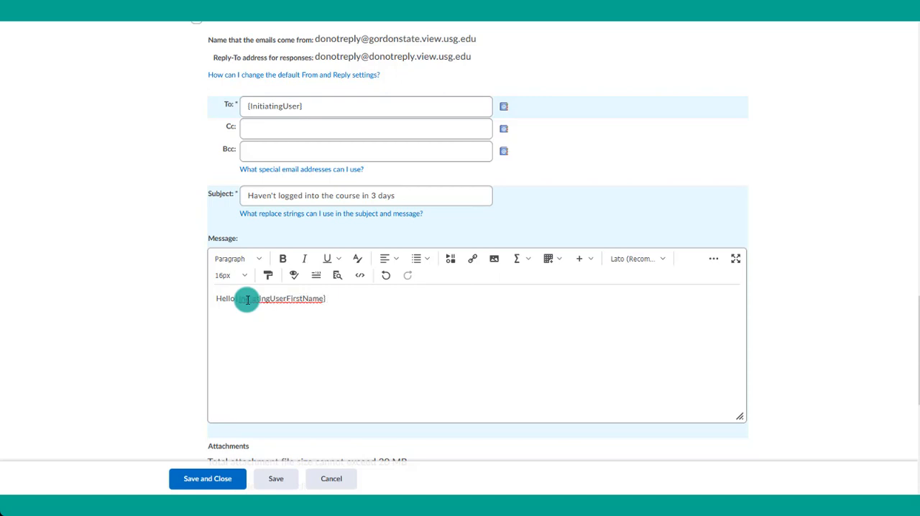
{"action": "type", "text": ","}
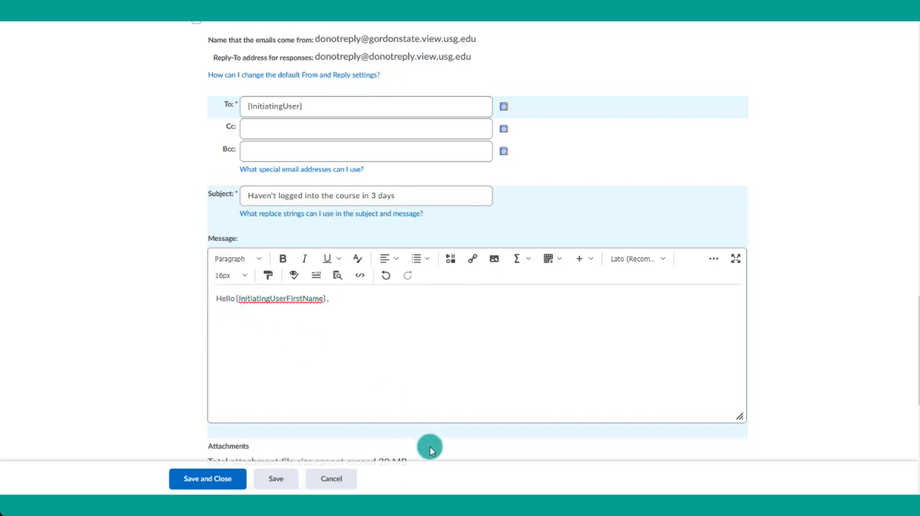
- Write "I see you haven't logged into the course in awhile. You haven't logged in since" and copy {LastCourseAccessDate} from the replace strings help
{"action": "type", "text": "I see yo uhaven't logged into the course in awhile. You haven't logged in since"}
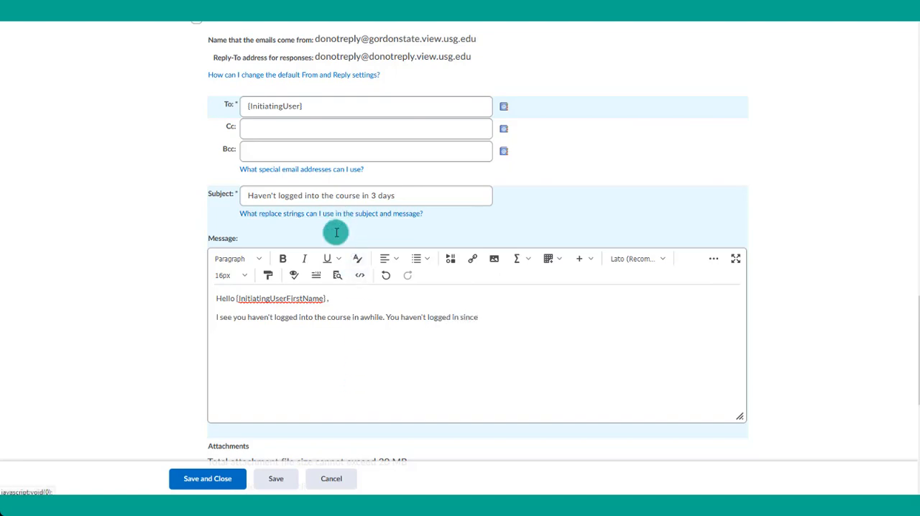
{"action": "left_click", "coordinate": [335, 214]}
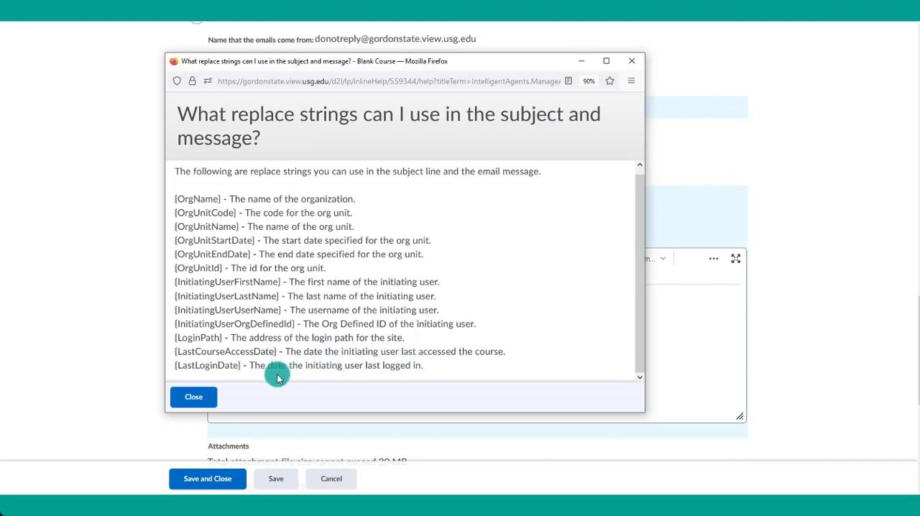
{"action": "left_click_drag", "start_coordinate": [367, 368], "coordinate": [505, 351]}
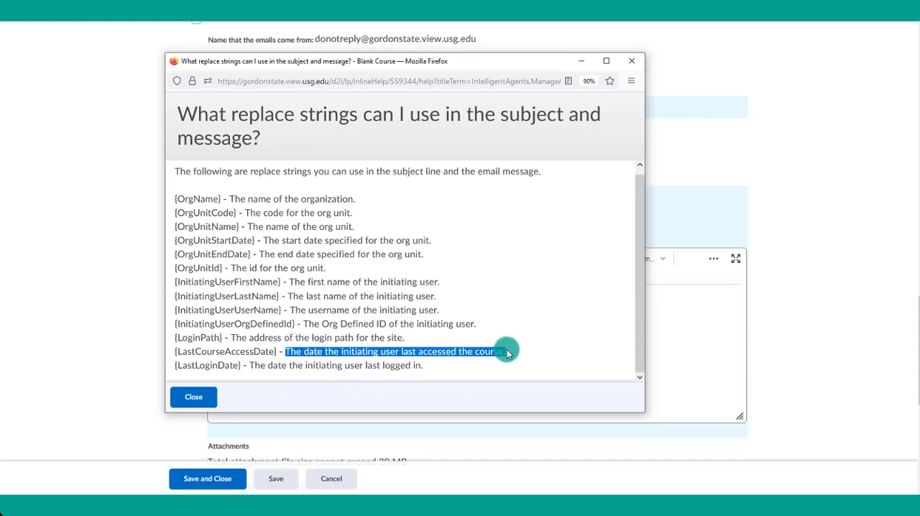
{"action": "left_click_drag", "start_coordinate": [276, 352], "coordinate": [175, 355]}
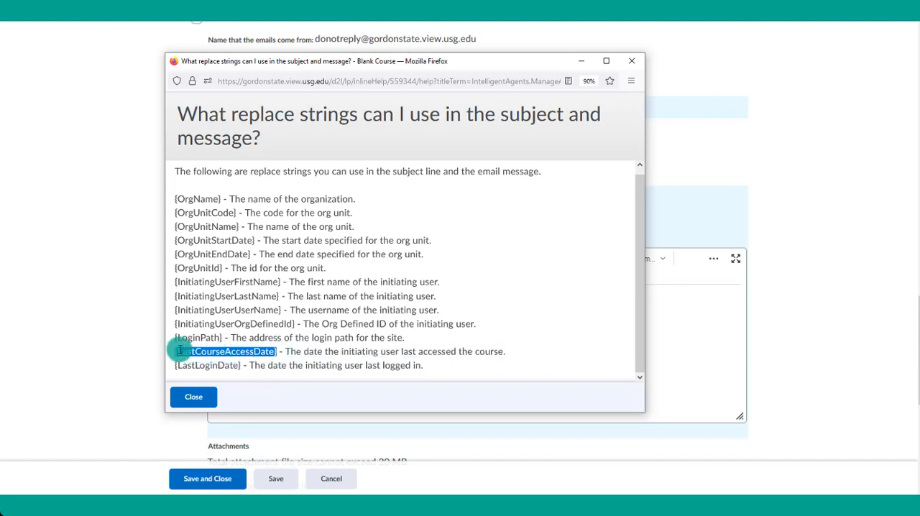
{"action": "right_click", "coordinate": [176, 354]}
{"action": "left_click", "coordinate": [205, 362]}
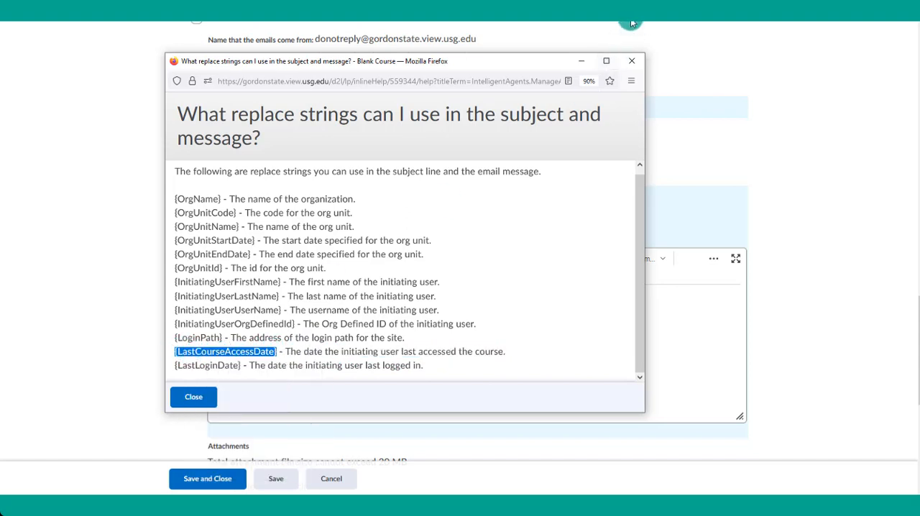
{"action": "left_click", "coordinate": [582, 60]}
- Complete the paragraph with {LastCourseAccessDate} and "Make sure to log in often to complete assignments on time.", adding a new line below
{"action": "left_click", "coordinate": [483, 317]}
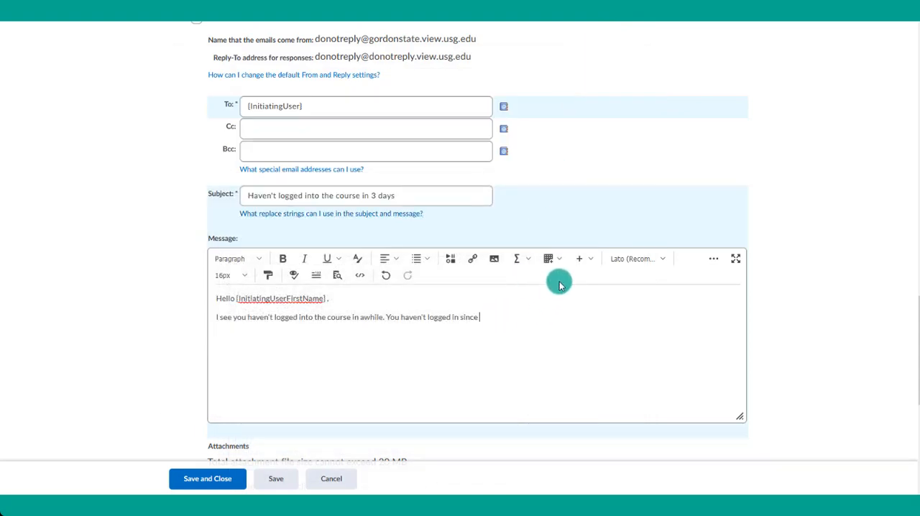
{"action": "key", "text": "ctrl+v"}
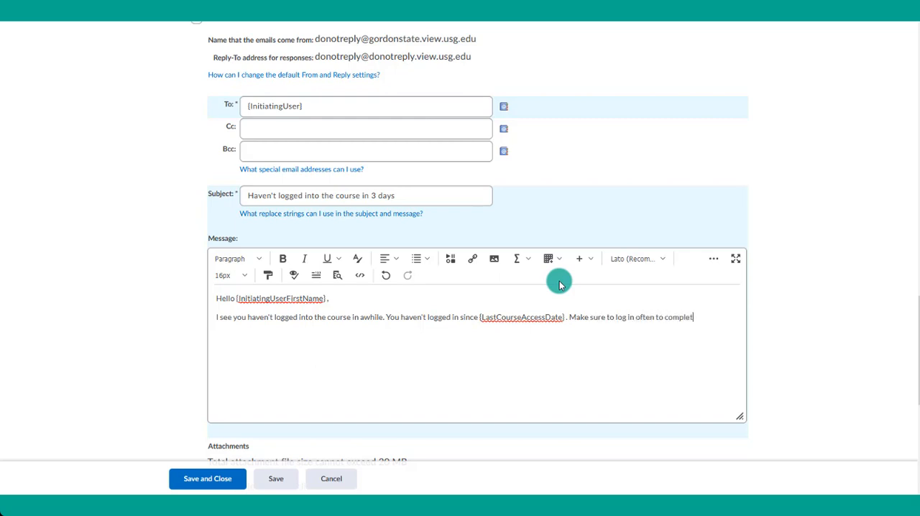
{"action": "type", "text": "ments on time."}
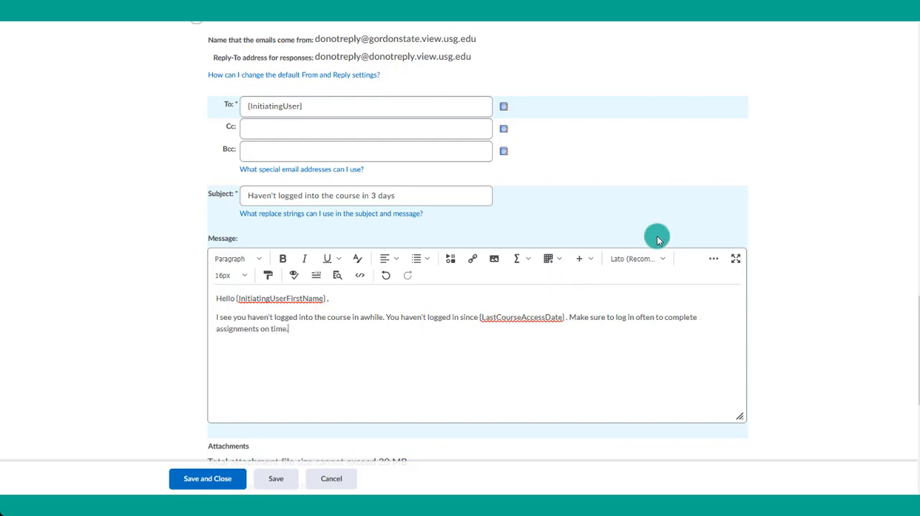
{"action": "key", "text": "Return"}
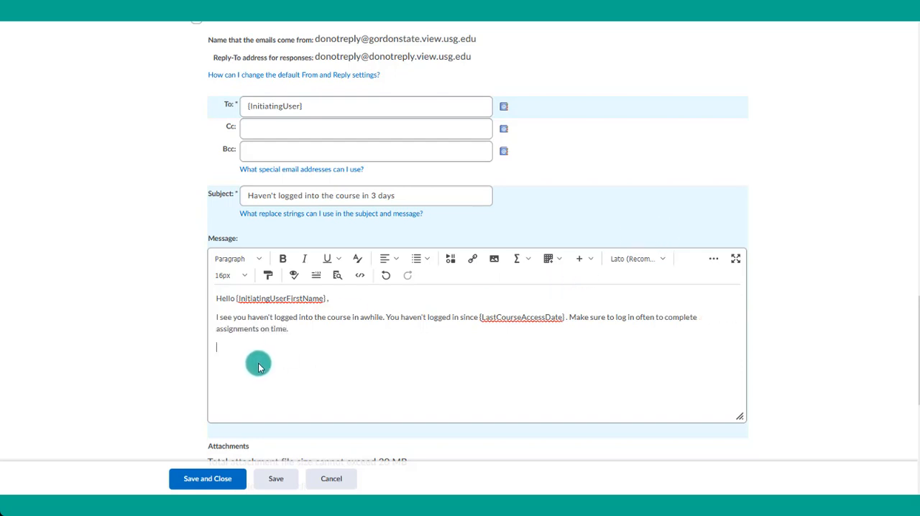
- Record a webcam video note for the email message, allowing the browser to use the camera and microphone
{"action": "left_click", "coordinate": [451, 262]}
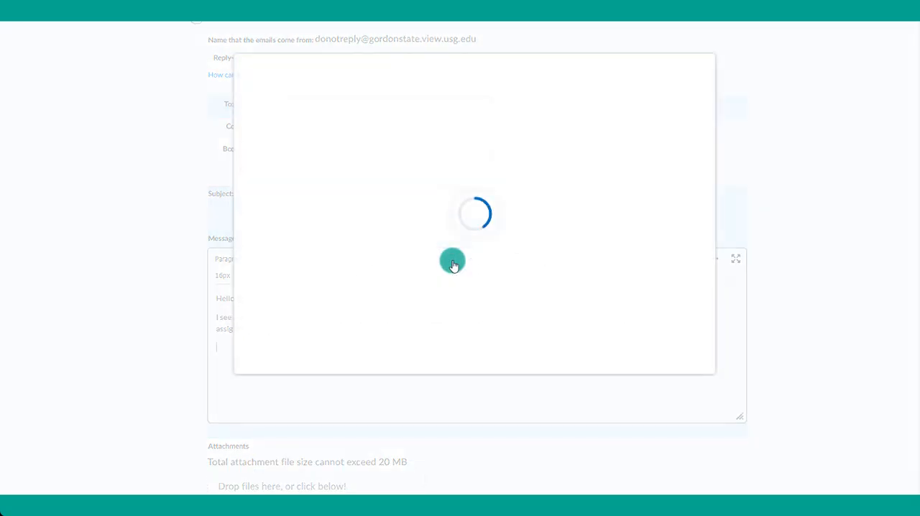
{"action": "left_click", "coordinate": [314, 177]}
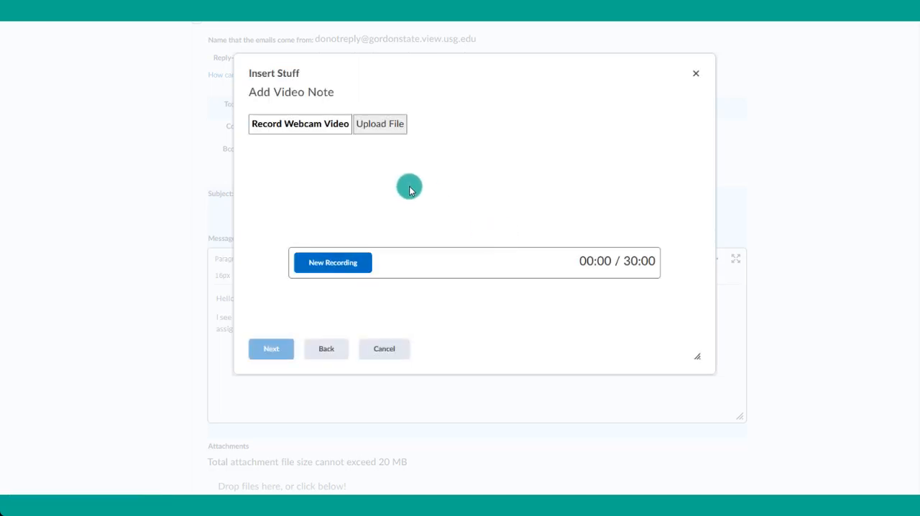
{"action": "left_click", "coordinate": [359, 266]}
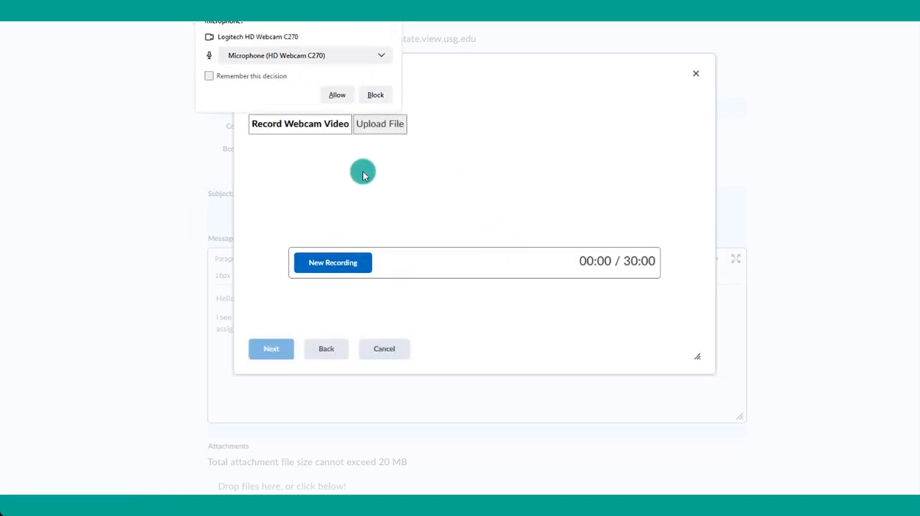
{"action": "left_click", "coordinate": [337, 94]}
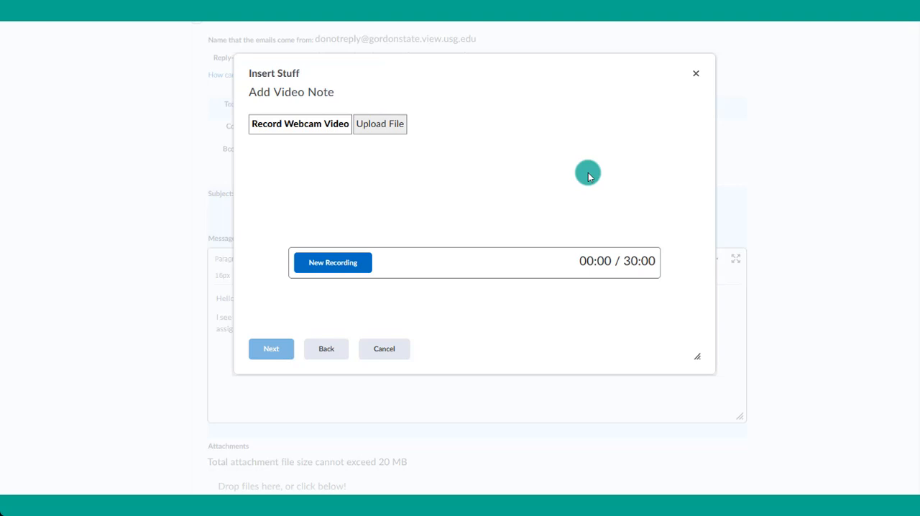
{"action": "left_click", "coordinate": [320, 316]}
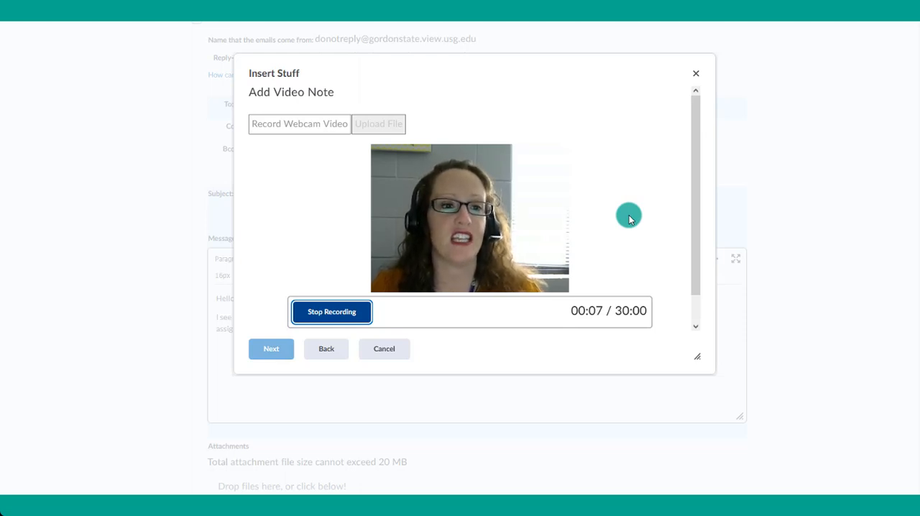
{"action": "left_click", "coordinate": [360, 320]}
- Title the video note "Haven't logged in", set its audio language to en-US - English (US) with automatic captions, and insert it into the message
{"action": "left_click", "coordinate": [279, 351]}
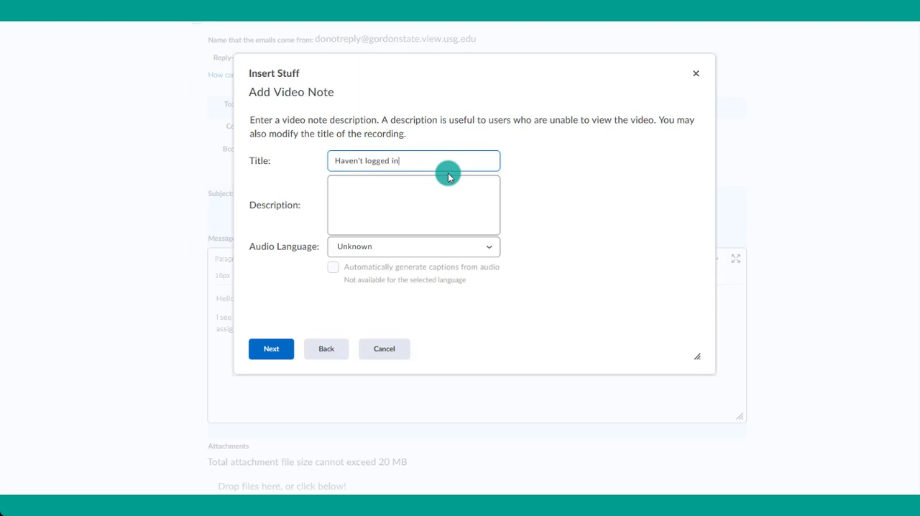
{"action": "left_click", "coordinate": [419, 246]}
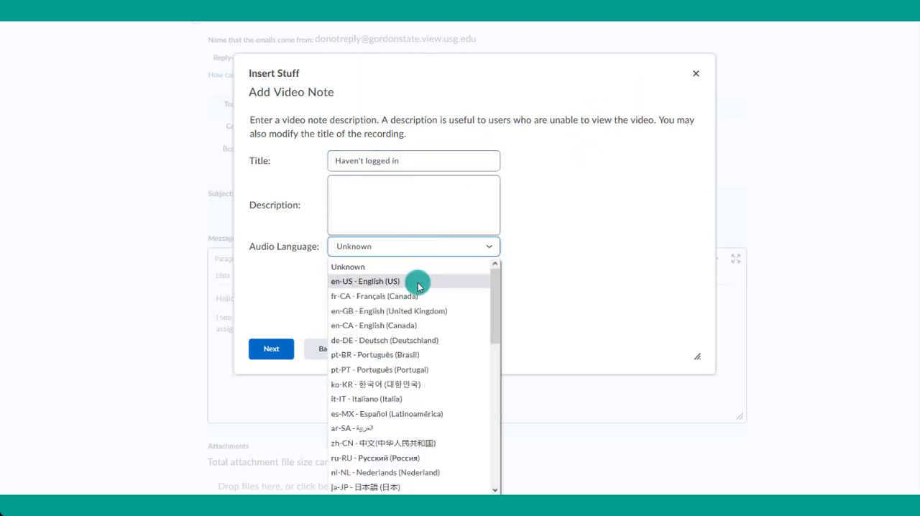
{"action": "left_click", "coordinate": [418, 286]}
{"action": "left_click", "coordinate": [444, 264]}
{"action": "left_click", "coordinate": [270, 353]}
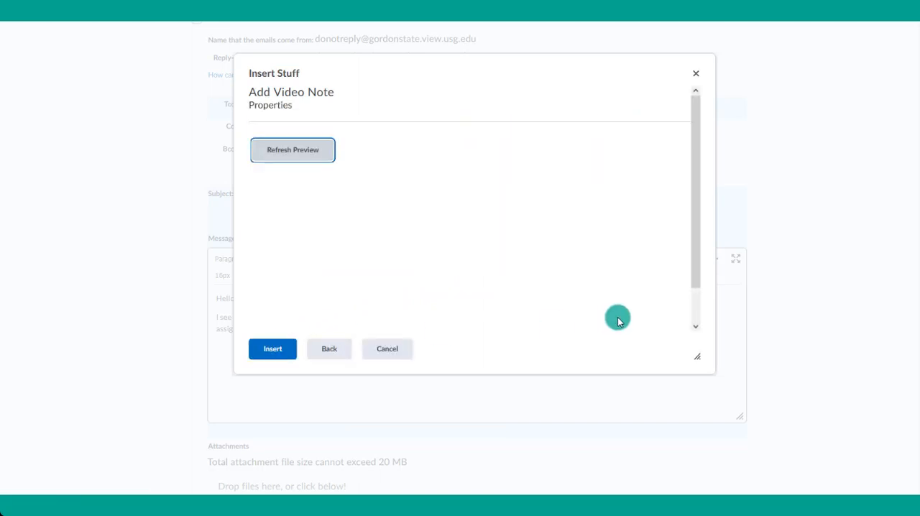
{"action": "left_click", "coordinate": [263, 350]}
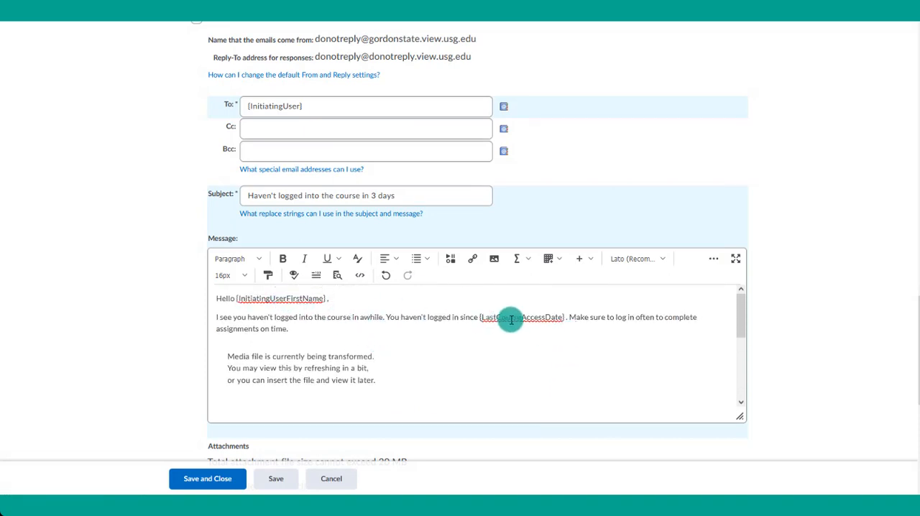
- Examine the replace strings available for the subject and message, including those for user names, organization, org unit dates, login path and last access
{"action": "scroll", "coordinate": [309, 335], "scroll_direction": "down", "scroll_amount": 2}
{"action": "scroll", "coordinate": [508, 333], "scroll_direction": "up", "scroll_amount": 2}
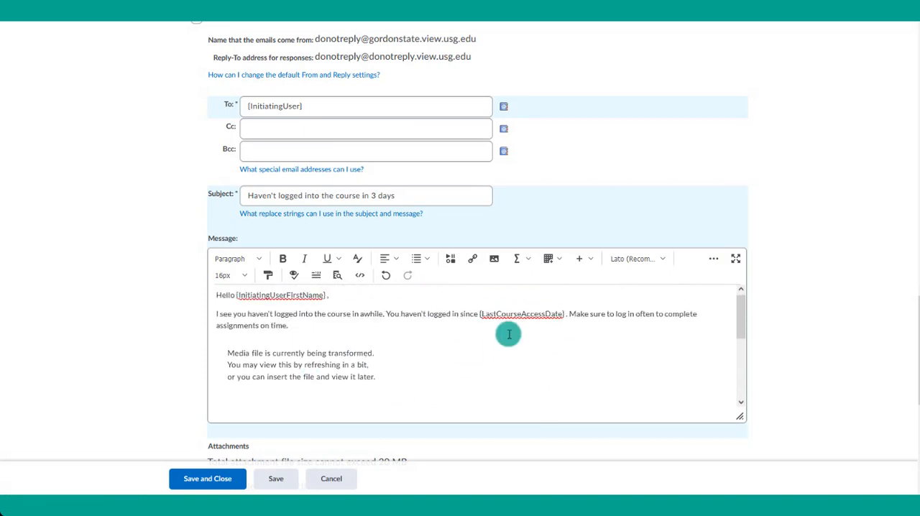
{"action": "left_click", "coordinate": [279, 213]}
{"action": "scroll", "coordinate": [371, 243], "scroll_direction": "down", "scroll_amount": 1}
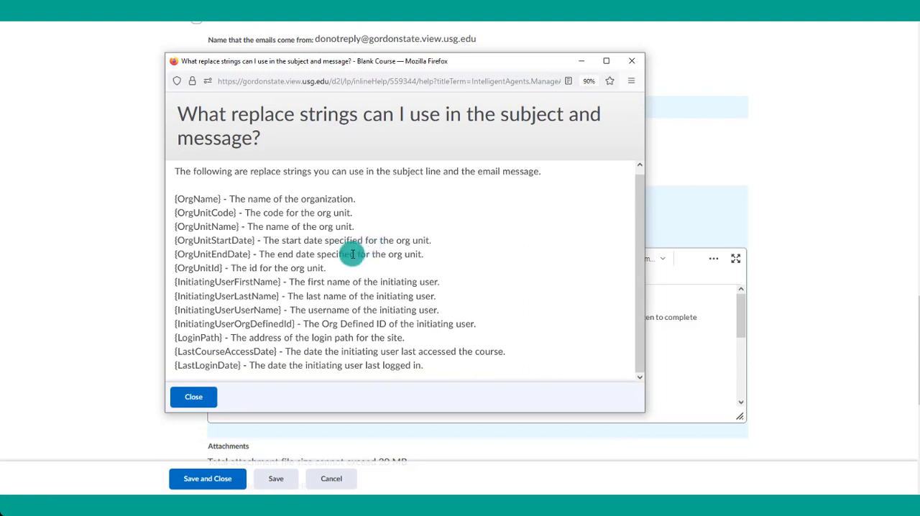
{"action": "left_click_drag", "start_coordinate": [290, 282], "coordinate": [480, 286]}
{"action": "left_click_drag", "start_coordinate": [294, 296], "coordinate": [433, 314]}
{"action": "left_click_drag", "start_coordinate": [265, 352], "coordinate": [448, 370]}
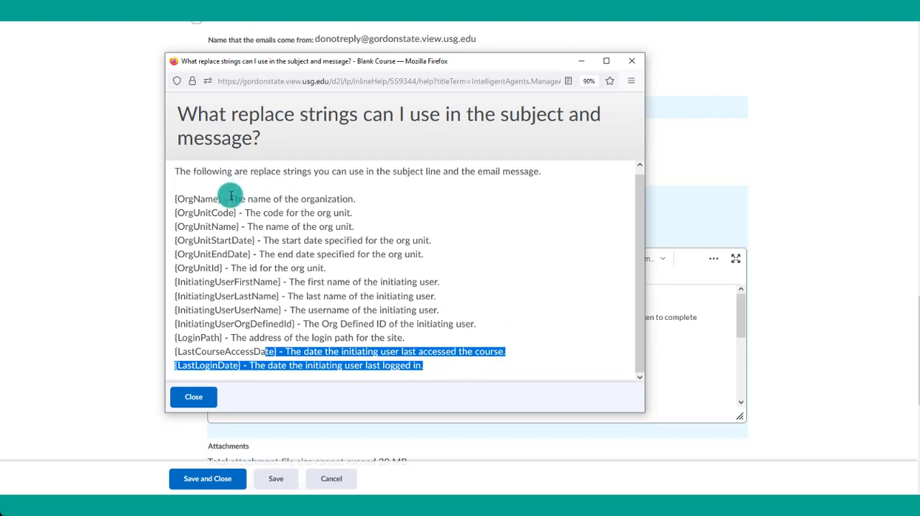
{"action": "left_click_drag", "start_coordinate": [231, 197], "coordinate": [364, 195]}
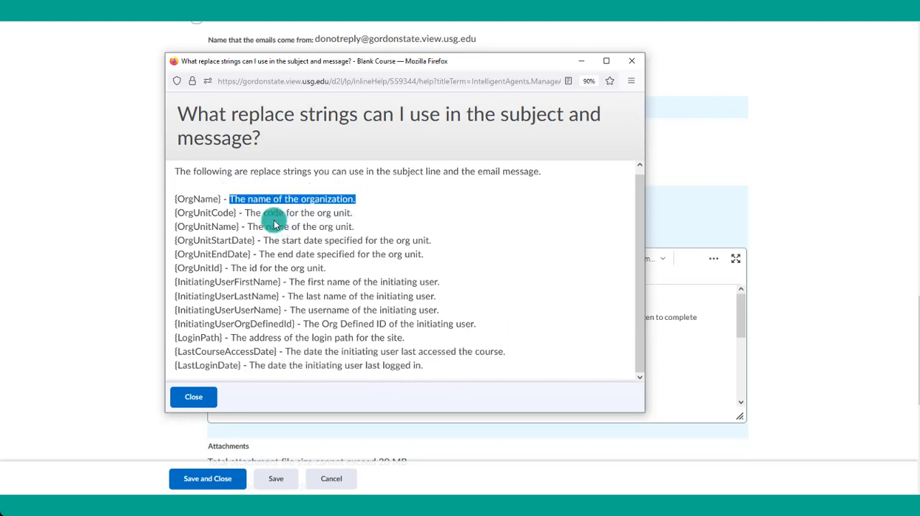
{"action": "left_click_drag", "start_coordinate": [207, 213], "coordinate": [238, 213]}
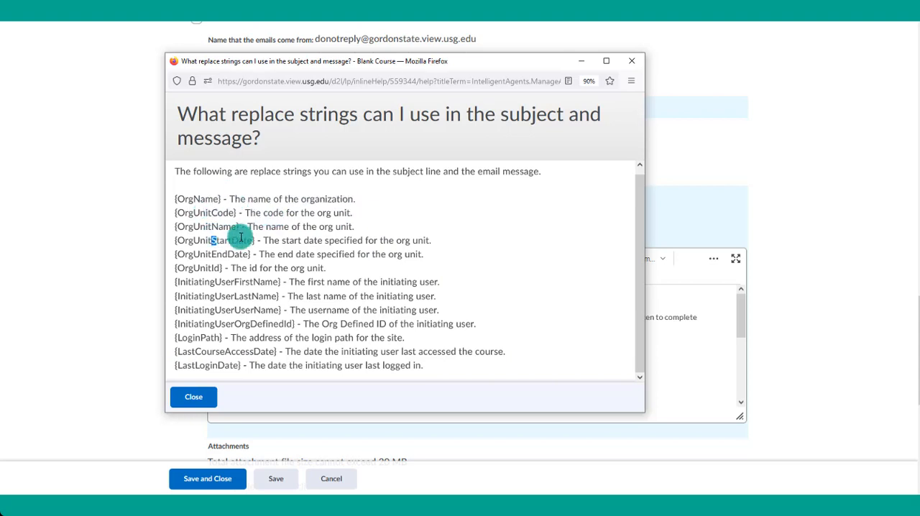
{"action": "left_click_drag", "start_coordinate": [211, 254], "coordinate": [243, 254]}
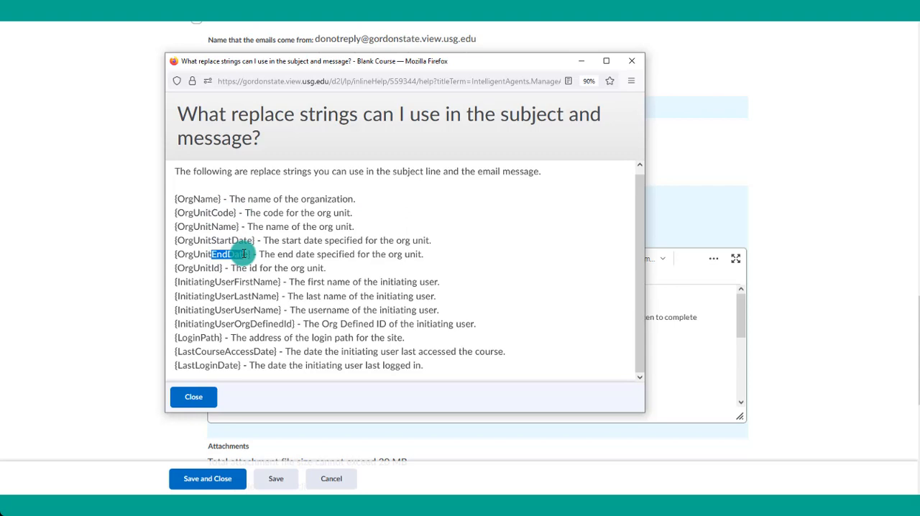
{"action": "left_click_drag", "start_coordinate": [176, 338], "coordinate": [478, 336]}
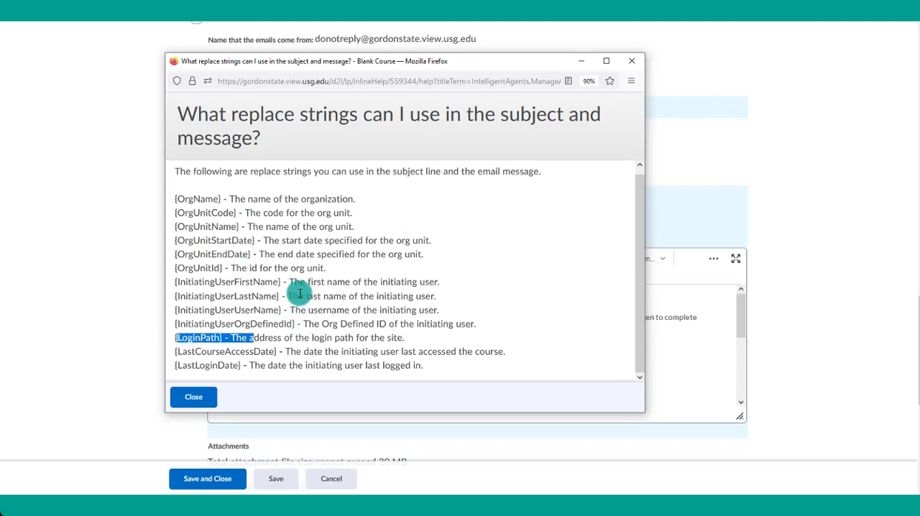
{"action": "left_click_drag", "start_coordinate": [294, 295], "coordinate": [337, 283]}
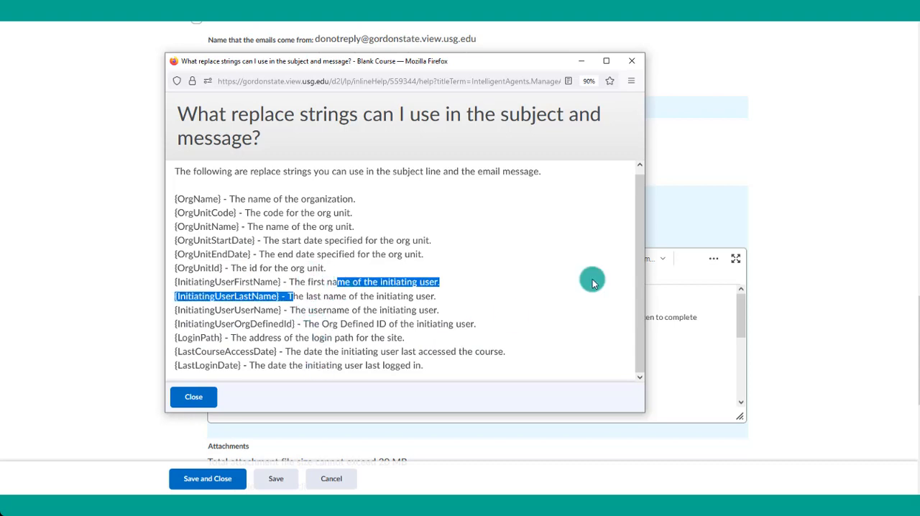
{"action": "left_click", "coordinate": [625, 64]}
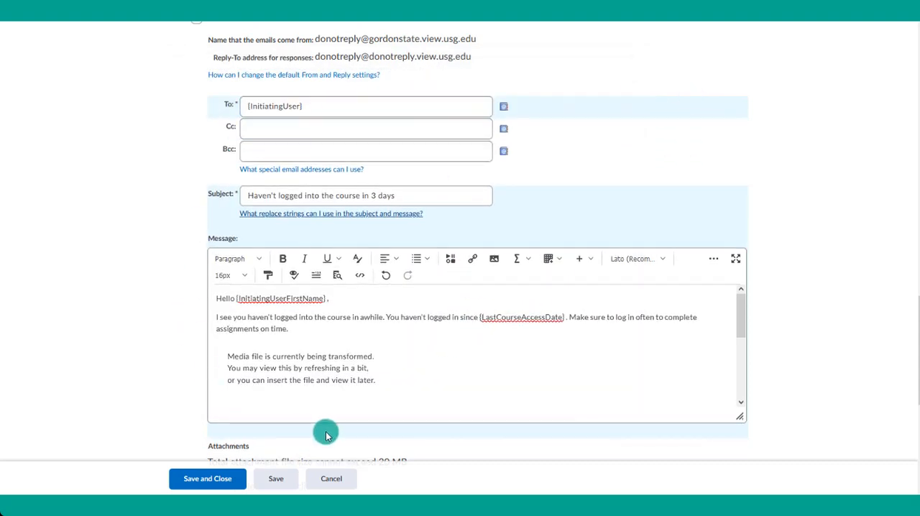
- Enable the agent's schedule and set it to repeat weekly, every 1 week on Monday
{"action": "scroll", "coordinate": [407, 270], "scroll_direction": "down", "scroll_amount": 3}
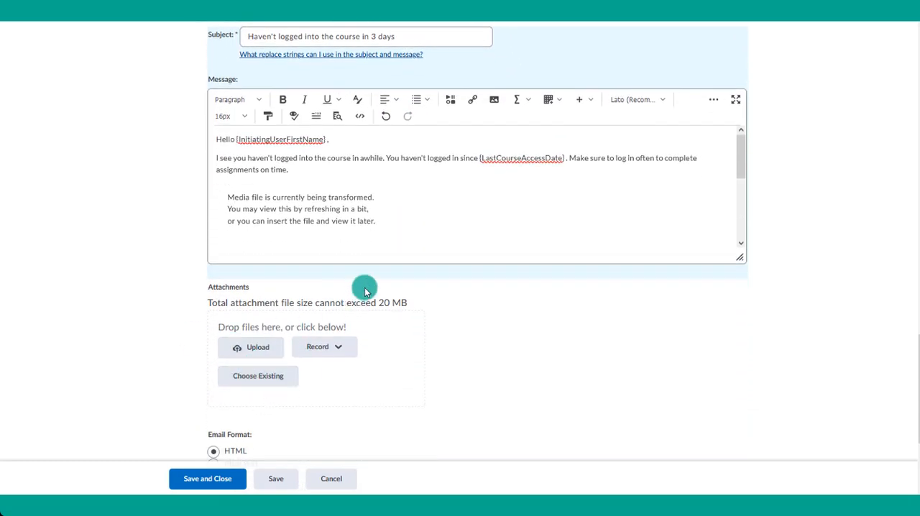
{"action": "scroll", "coordinate": [364, 290], "scroll_direction": "down", "scroll_amount": 3}
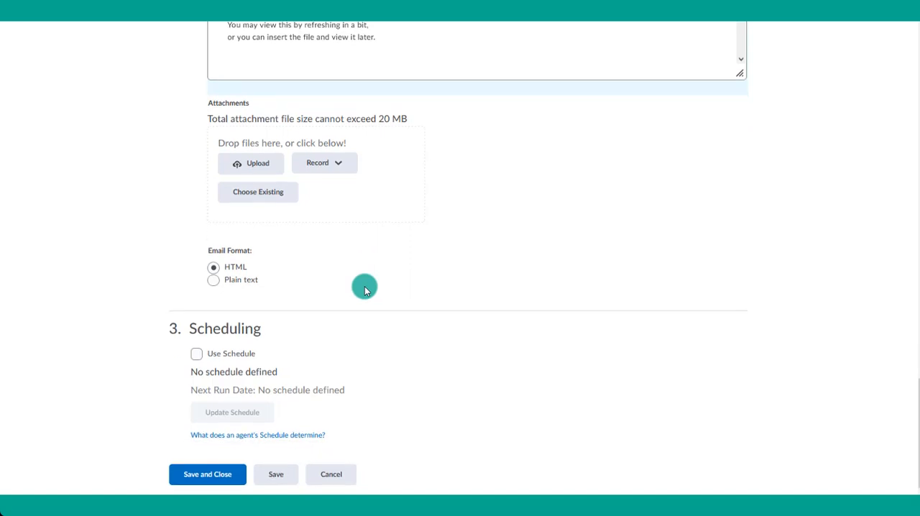
{"action": "left_click", "coordinate": [196, 353]}
{"action": "left_click", "coordinate": [219, 417]}
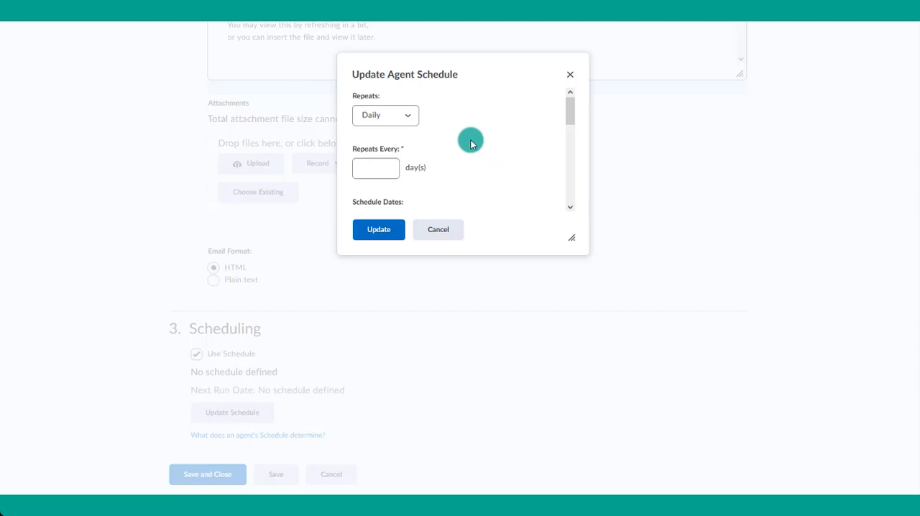
{"action": "left_click", "coordinate": [401, 118]}
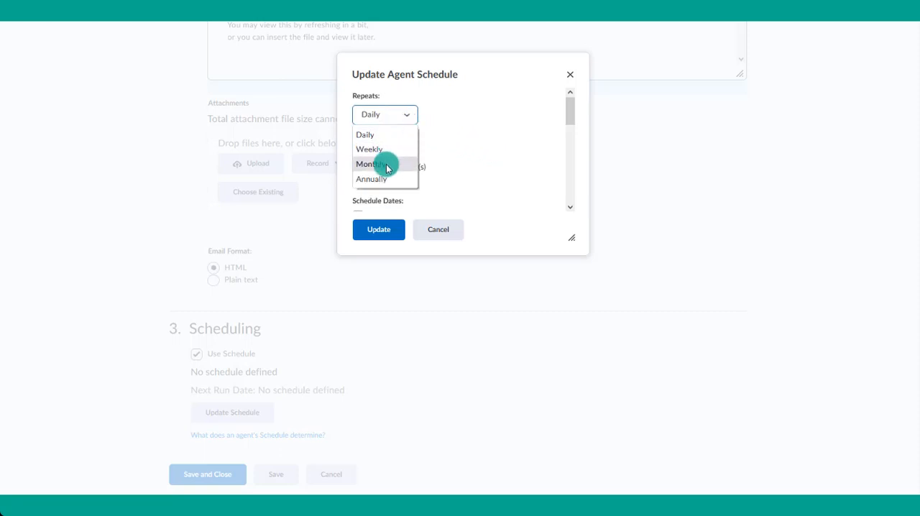
{"action": "left_click", "coordinate": [381, 150]}
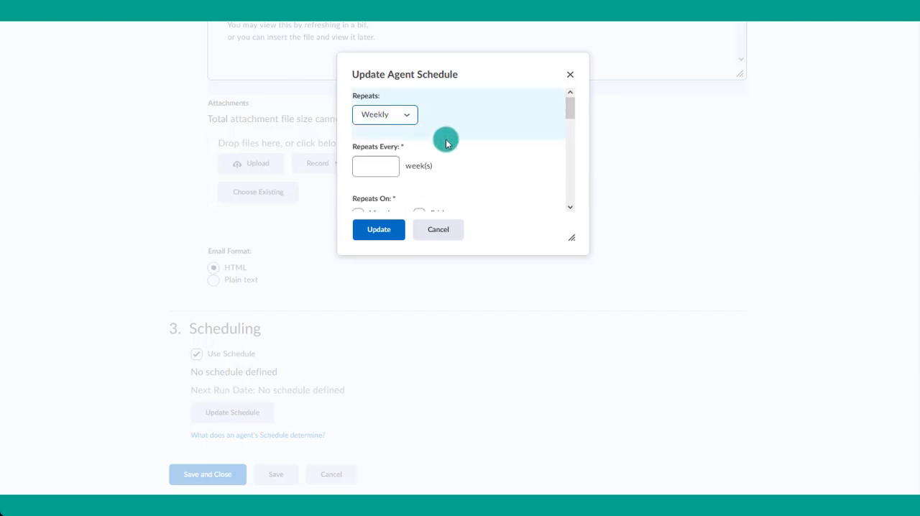
{"action": "left_click", "coordinate": [391, 161]}
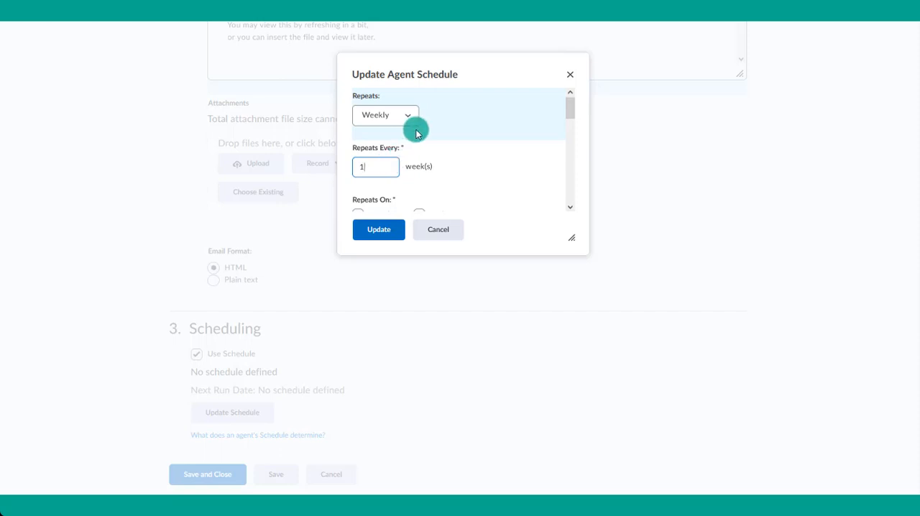
{"action": "scroll", "coordinate": [414, 130], "scroll_direction": "down", "scroll_amount": 1}
{"action": "left_click", "coordinate": [365, 164]}
- Give the schedule a start date of 2/21/2022 and an end date of 5/1/2022
{"action": "scroll", "coordinate": [515, 143], "scroll_direction": "down", "scroll_amount": 1}
{"action": "scroll", "coordinate": [515, 144], "scroll_direction": "down", "scroll_amount": 2}
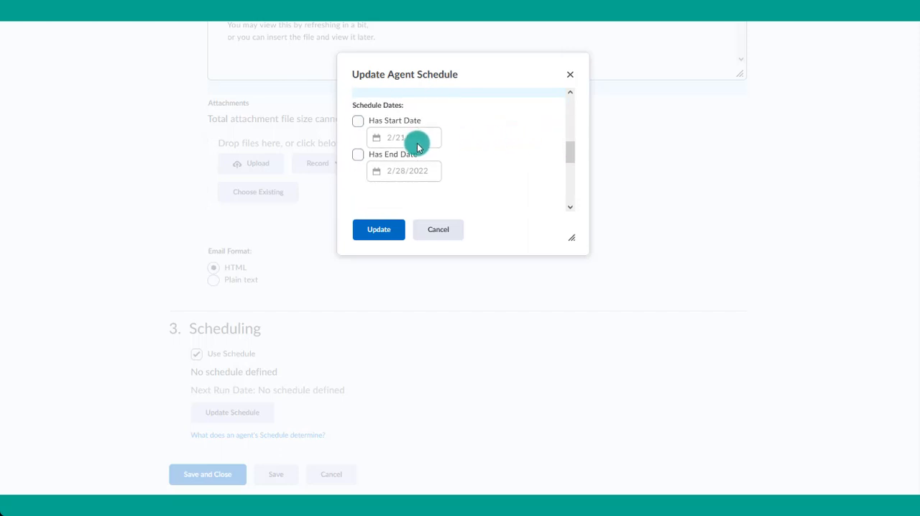
{"action": "left_click", "coordinate": [358, 122]}
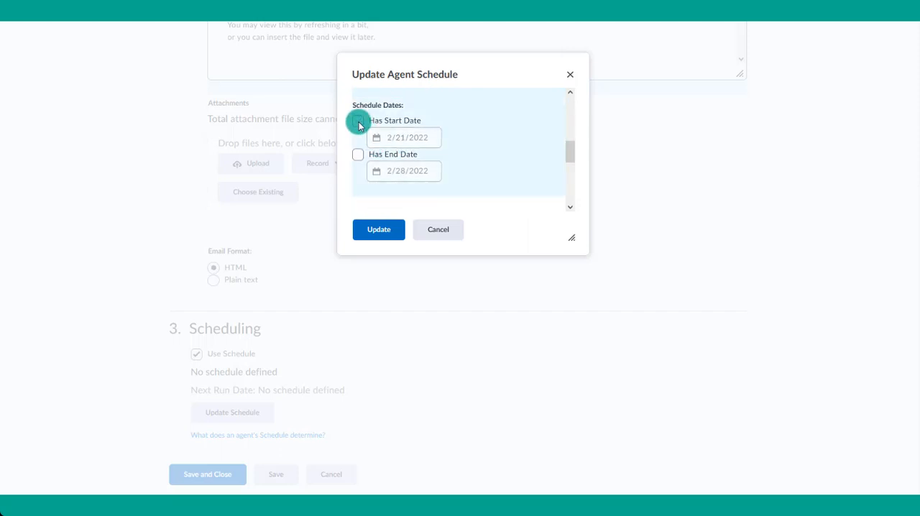
{"action": "left_click", "coordinate": [357, 156]}
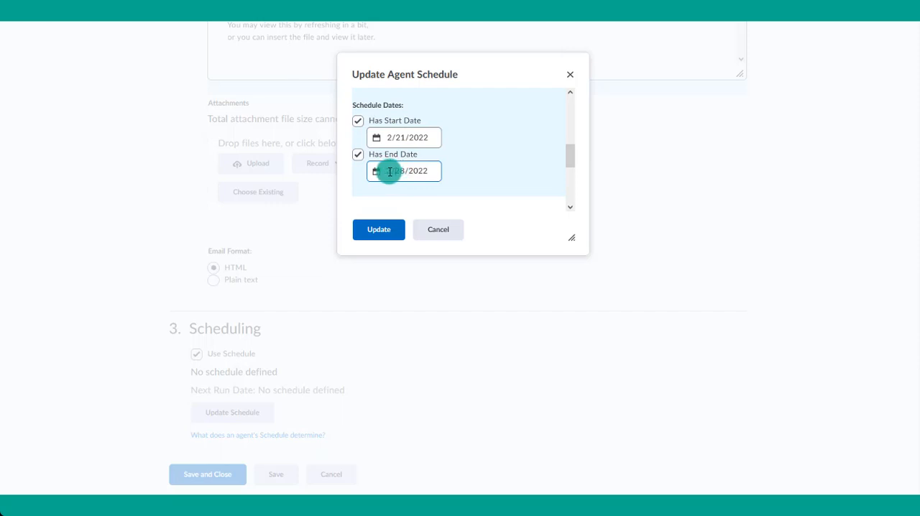
{"action": "left_click_drag", "start_coordinate": [386, 172], "coordinate": [404, 172]}
{"action": "type", "text": "5"}
{"action": "left_click", "coordinate": [423, 201]}
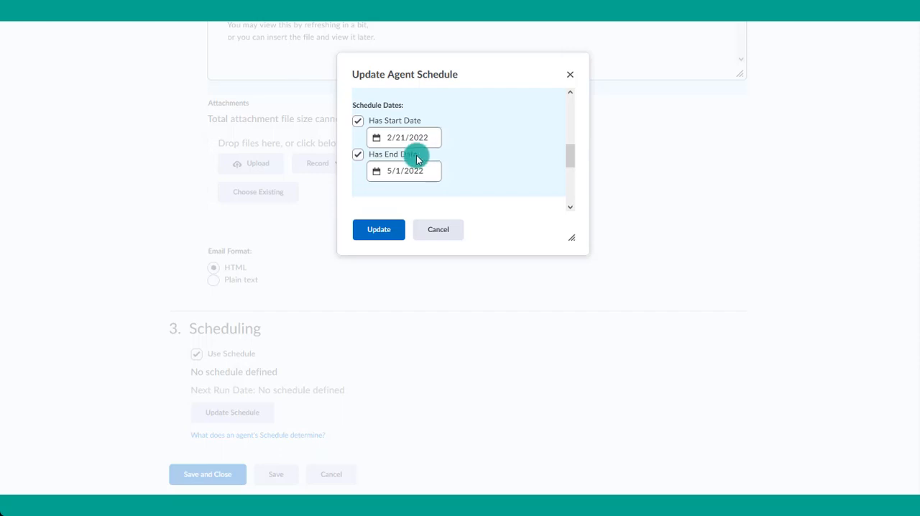
- Check the recurrence settings, apply the updated agent schedule, then save and close the agent
{"action": "scroll", "coordinate": [506, 149], "scroll_direction": "up", "scroll_amount": 1}
{"action": "scroll", "coordinate": [506, 150], "scroll_direction": "up", "scroll_amount": 5}
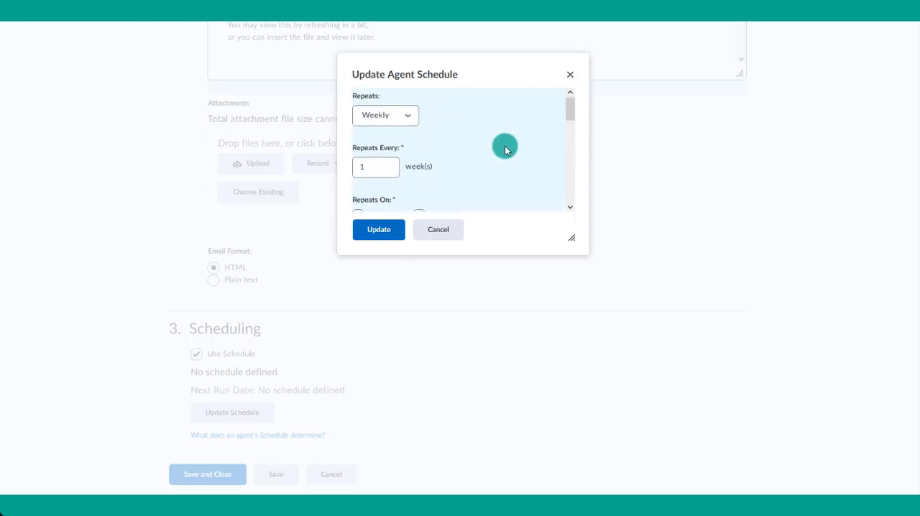
{"action": "scroll", "coordinate": [505, 149], "scroll_direction": "down", "scroll_amount": 5}
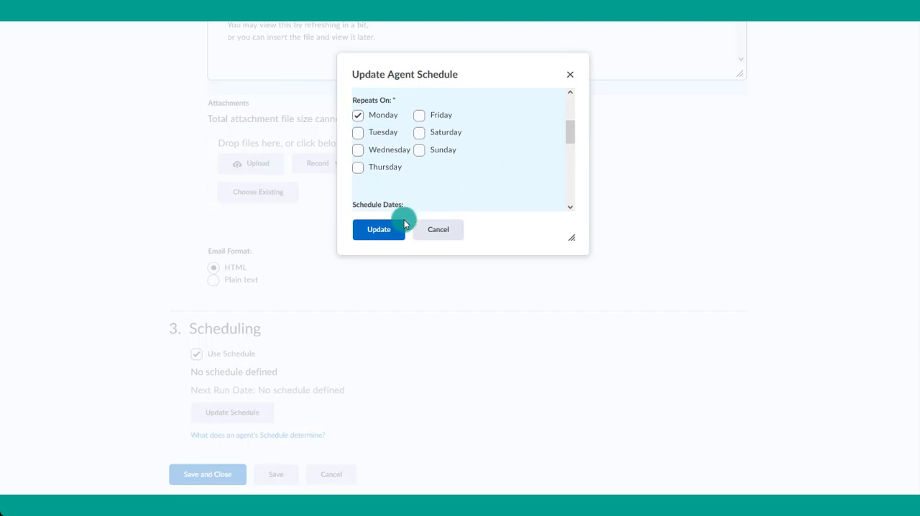
{"action": "scroll", "coordinate": [459, 183], "scroll_direction": "up", "scroll_amount": 4}
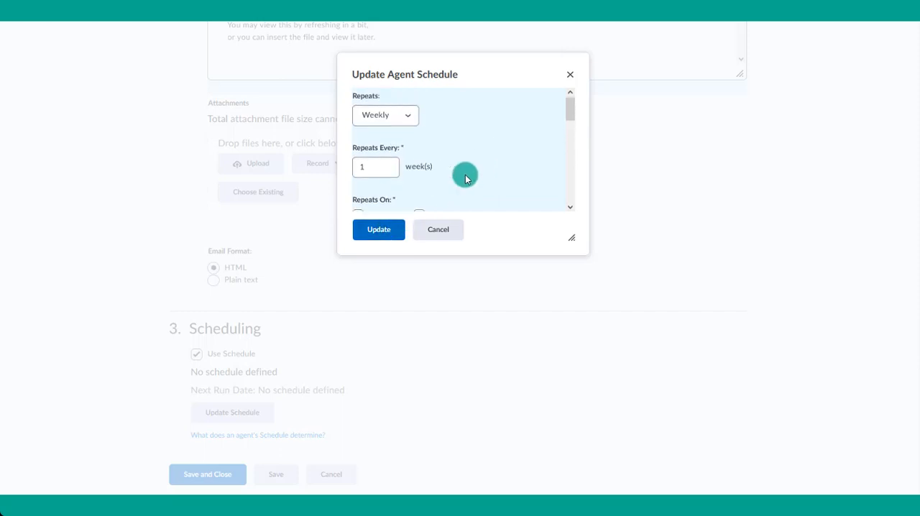
{"action": "scroll", "coordinate": [400, 173], "scroll_direction": "down", "scroll_amount": 1}
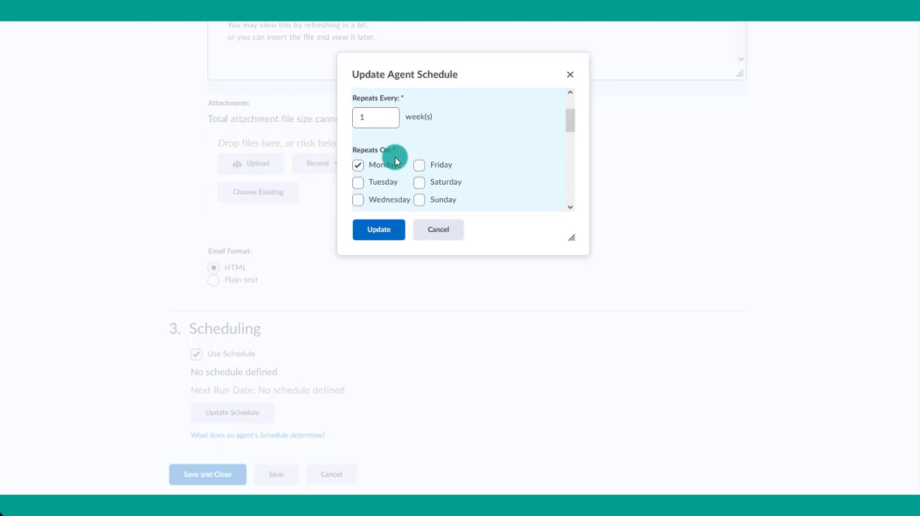
{"action": "scroll", "coordinate": [403, 162], "scroll_direction": "down", "scroll_amount": 4}
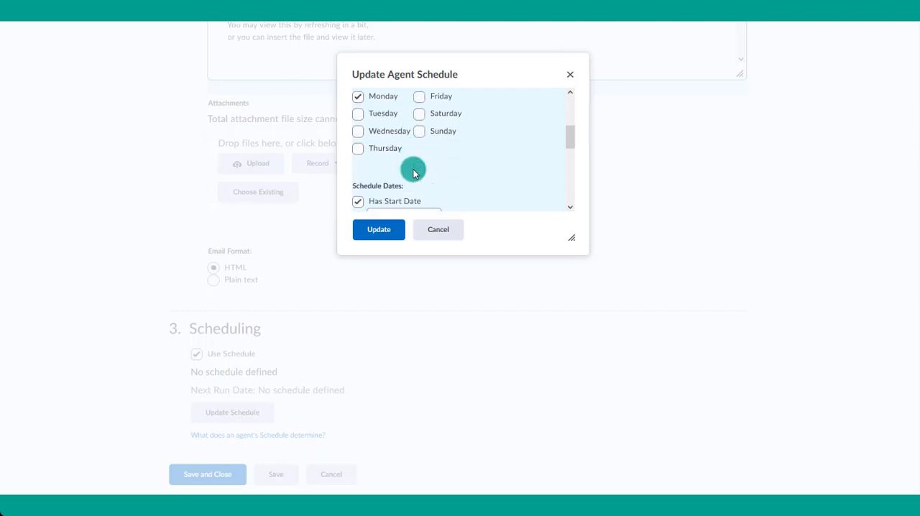
{"action": "left_click", "coordinate": [379, 230]}
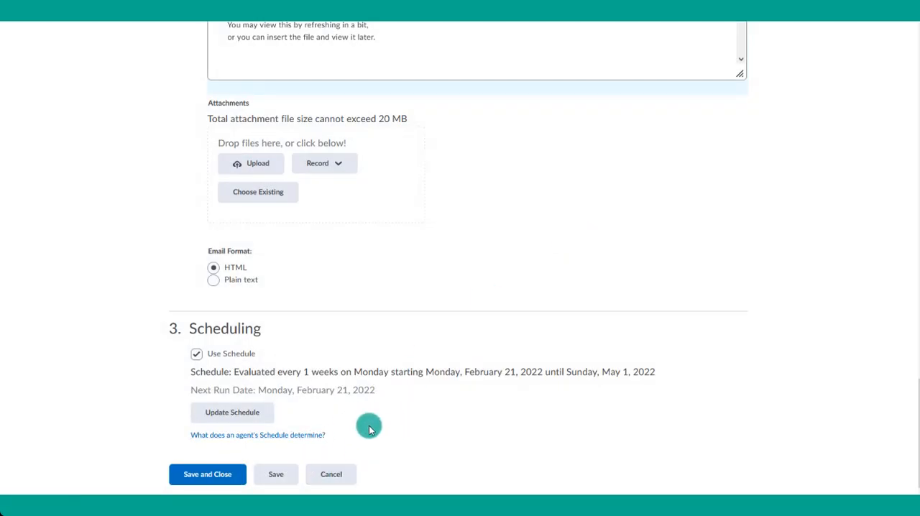
{"action": "left_click", "coordinate": [217, 478]}
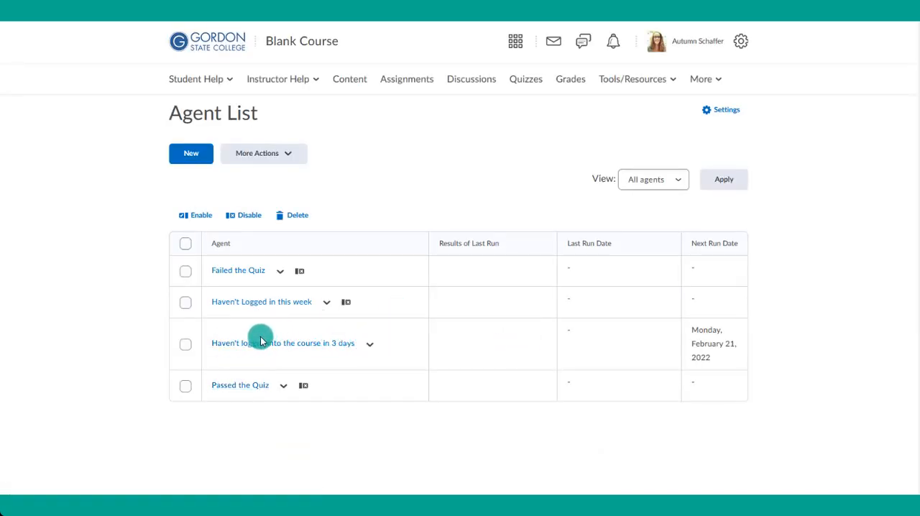
- Check the next run date of the "Haven't logged into the course in 3 days" agent in the agent list
{"action": "left_click_drag", "start_coordinate": [693, 329], "coordinate": [721, 363]}
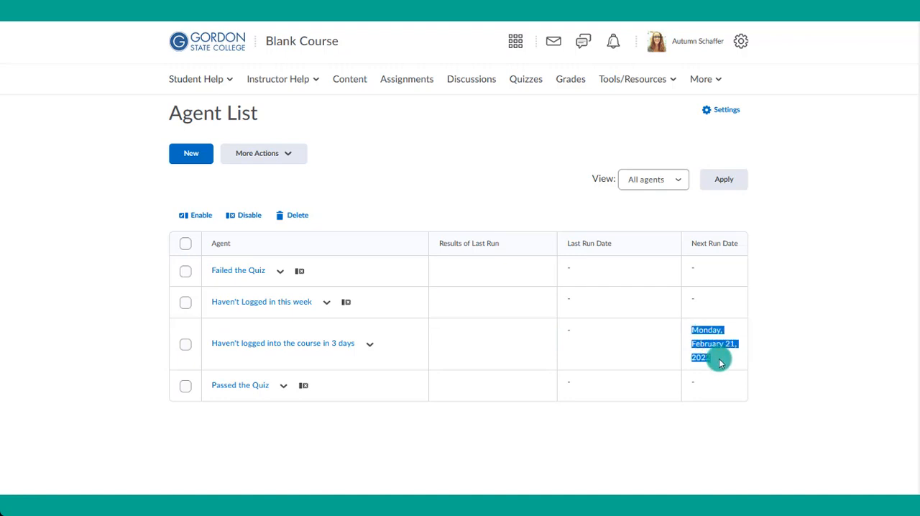
{"action": "left_click", "coordinate": [778, 352]}
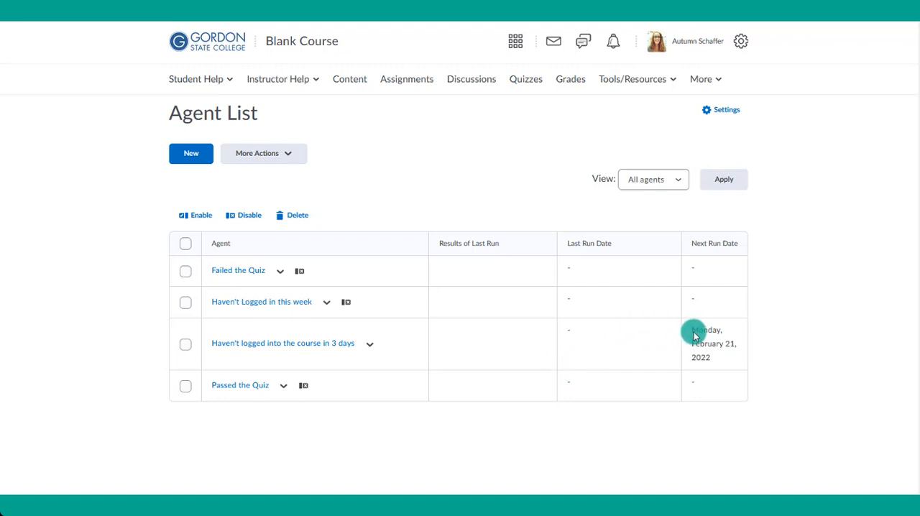
{"action": "left_click_drag", "start_coordinate": [694, 332], "coordinate": [712, 353]}
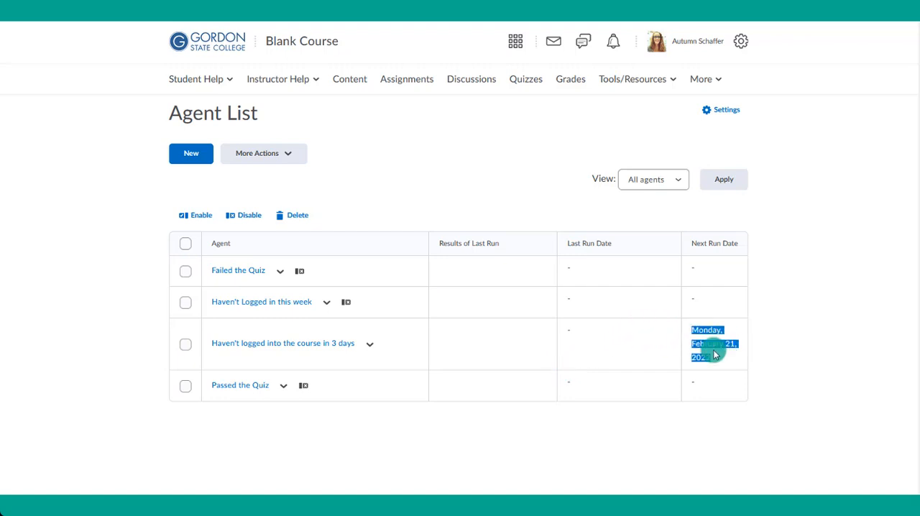
- Open the "Haven't logged into the course in 3 days" agent, review its email sender and reply-to settings, and leave without saving
{"action": "left_click", "coordinate": [369, 343]}
{"action": "left_click", "coordinate": [359, 156]}
{"action": "scroll", "coordinate": [509, 325], "scroll_direction": "down", "scroll_amount": 8}
{"action": "scroll", "coordinate": [509, 325], "scroll_direction": "down", "scroll_amount": 3}
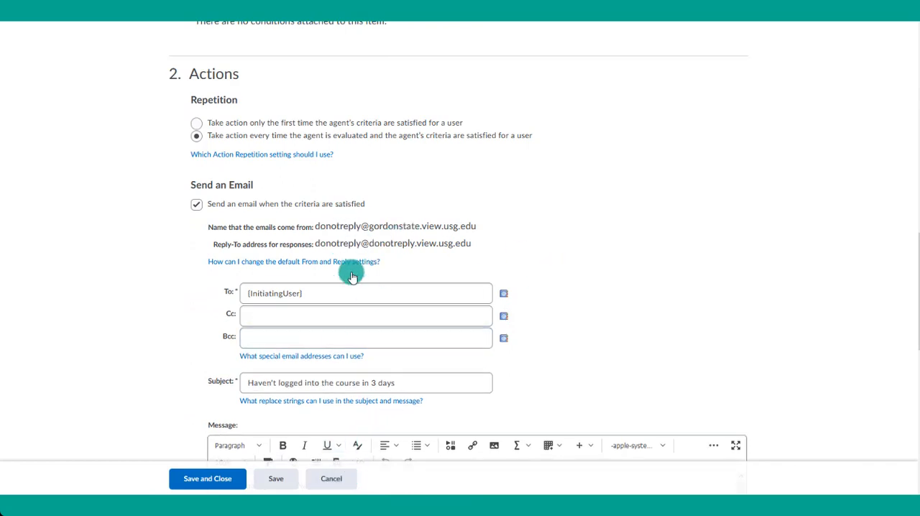
{"action": "left_click", "coordinate": [322, 480]}
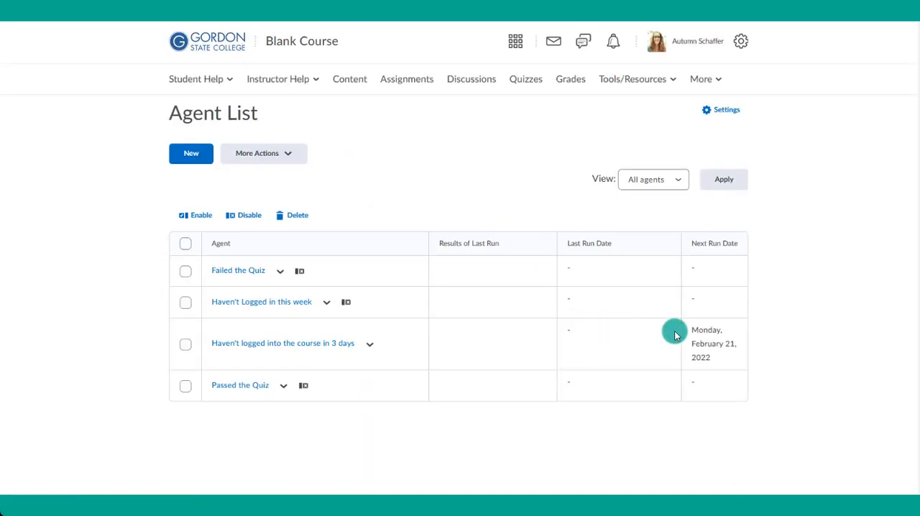
- In the intelligent agents settings, choose custom values for this course and enter the instructor's e-mail as the name that emails come from
{"action": "left_click", "coordinate": [722, 111]}
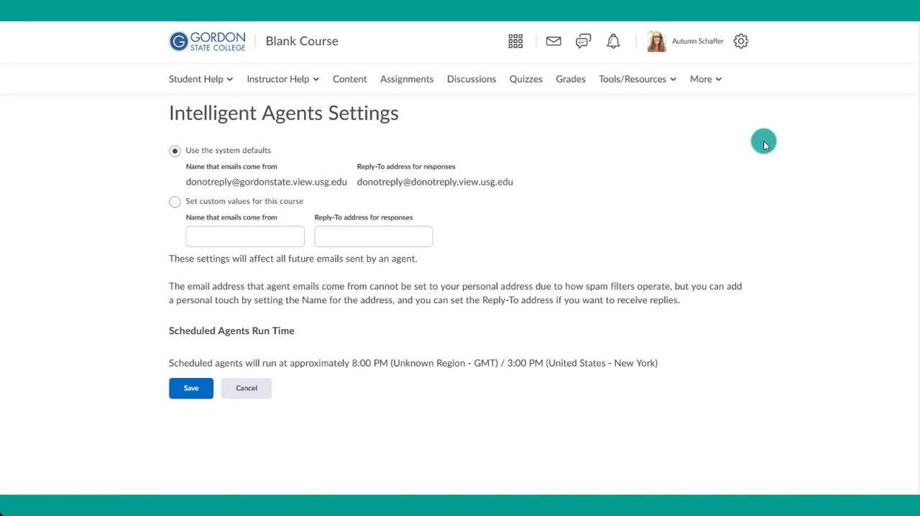
{"action": "left_click", "coordinate": [205, 205]}
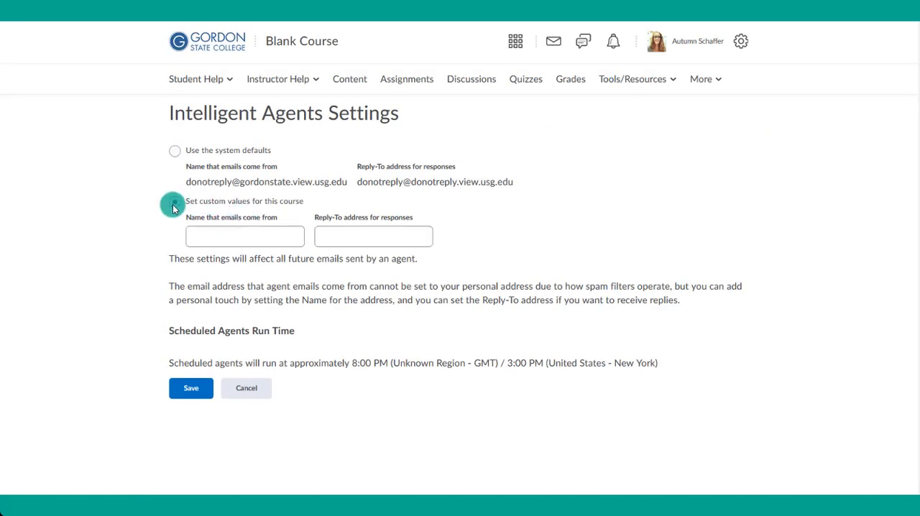
{"action": "left_click", "coordinate": [210, 236]}
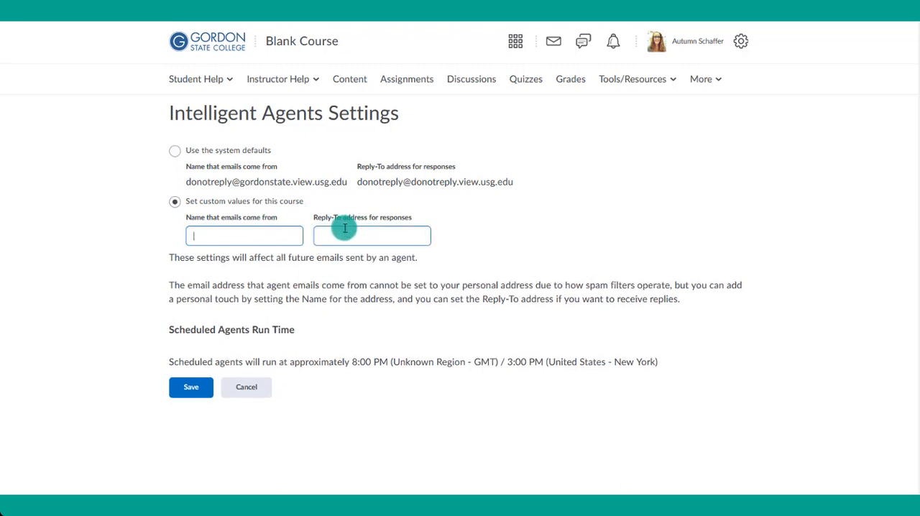
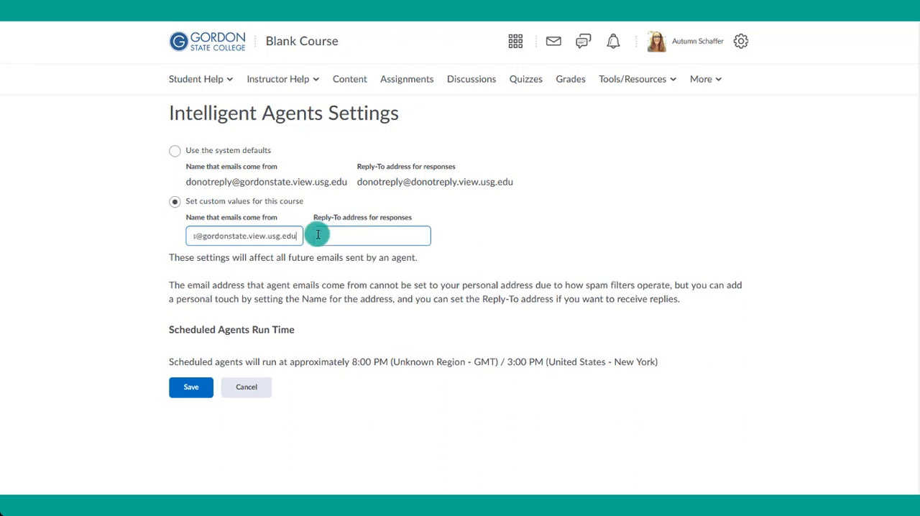
- Copy the instructor's e-mail into the reply-to address for responses and save the agent settings
{"action": "left_click_drag", "start_coordinate": [303, 238], "coordinate": [154, 232]}
{"action": "key", "text": "ctrl+c"}
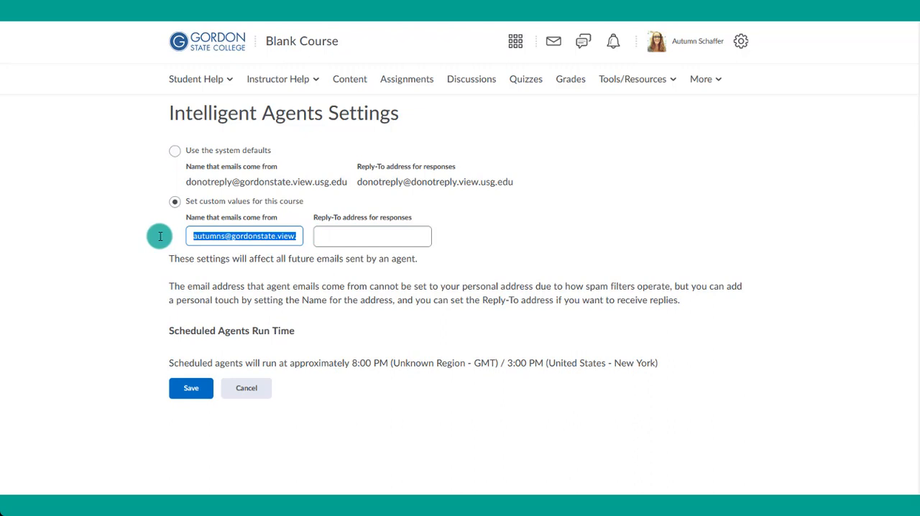
{"action": "left_click", "coordinate": [360, 244]}
{"action": "key", "text": "ctrl+v"}
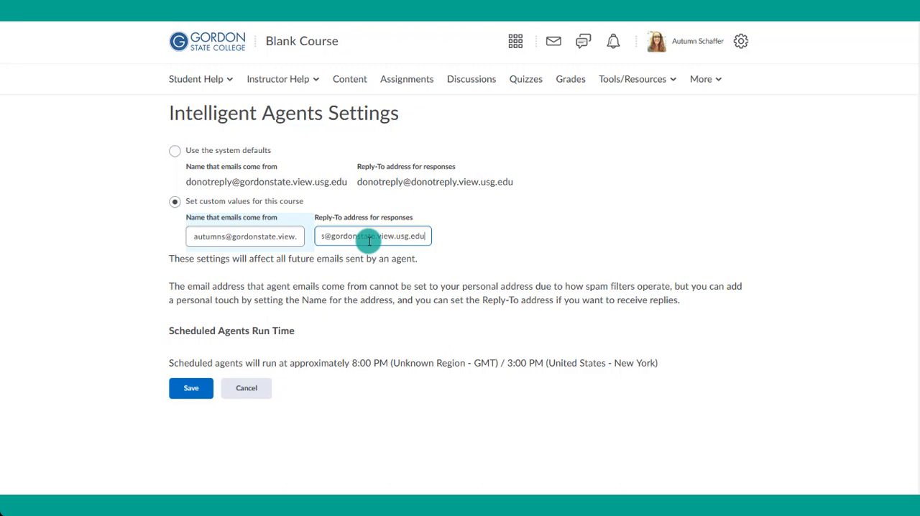
{"action": "left_click", "coordinate": [270, 236]}
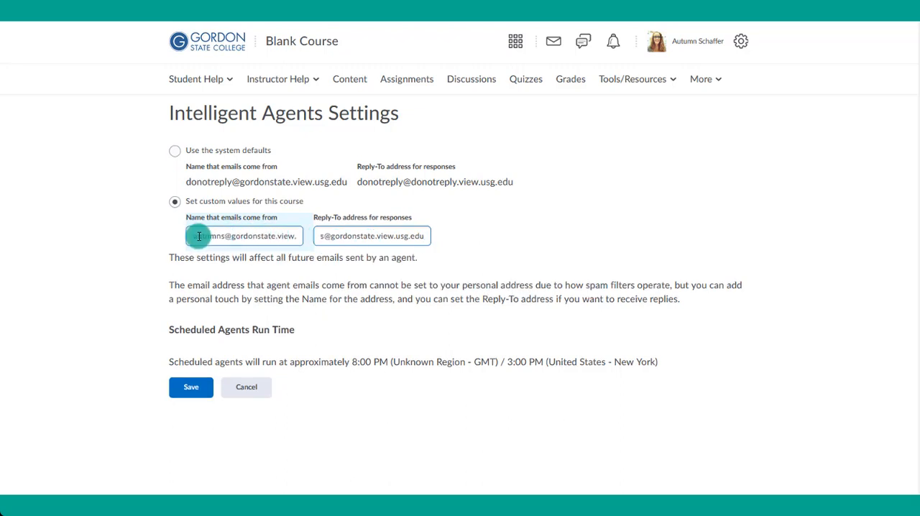
{"action": "left_click_drag", "start_coordinate": [199, 236], "coordinate": [341, 240]}
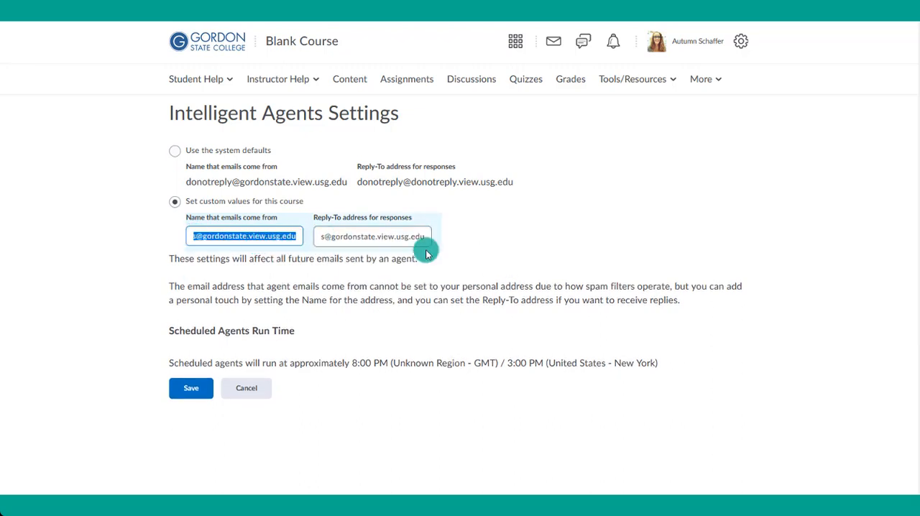
{"action": "left_click", "coordinate": [198, 394]}
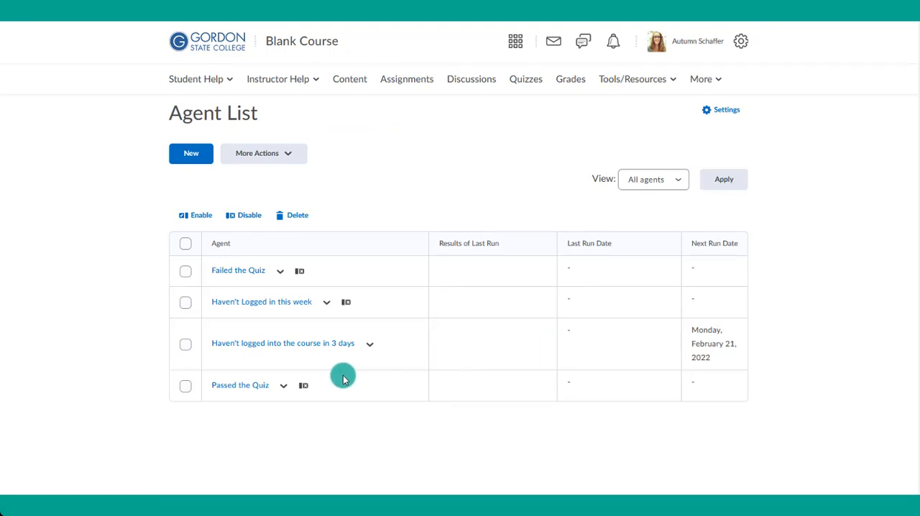
- Review the Practice Run and Run Now options for the "Haven't logged into the course in 3 days" agent without running it
{"action": "left_click", "coordinate": [368, 347]}
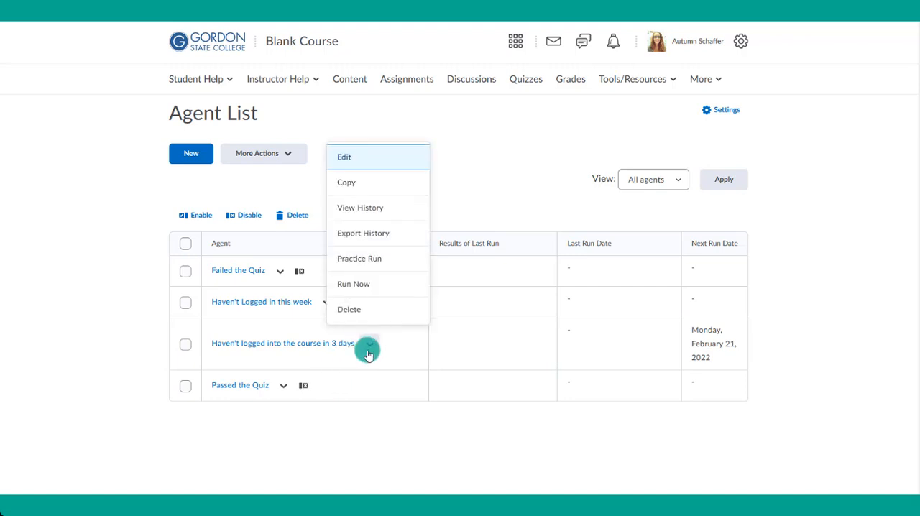
{"action": "left_click", "coordinate": [378, 267]}
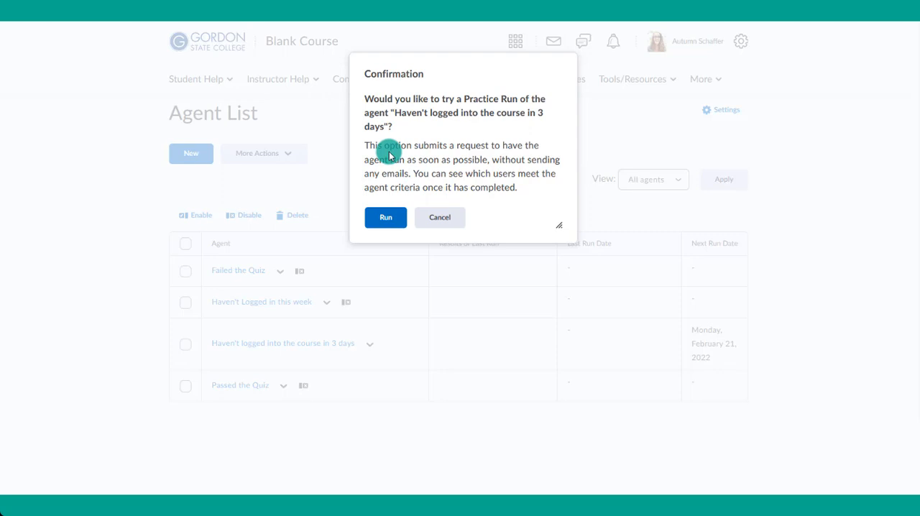
{"action": "left_click", "coordinate": [435, 216]}
{"action": "left_click", "coordinate": [368, 345]}
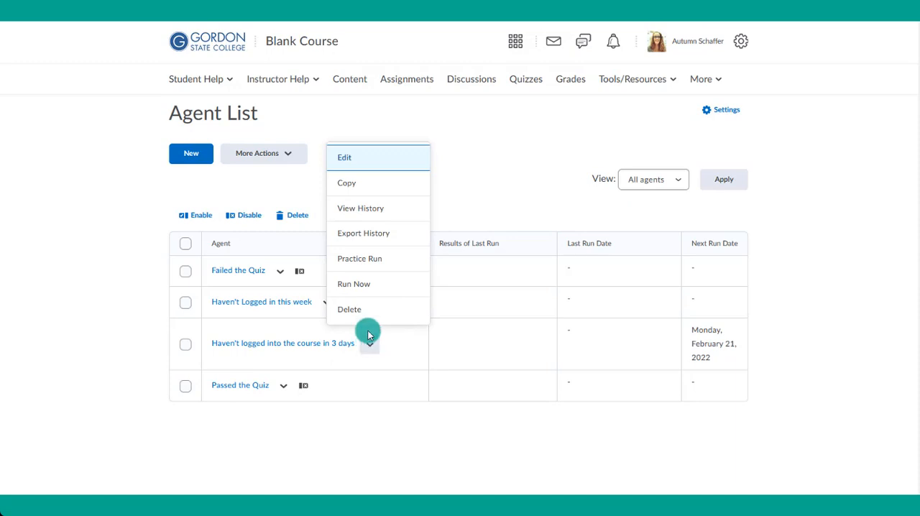
{"action": "left_click", "coordinate": [364, 286]}
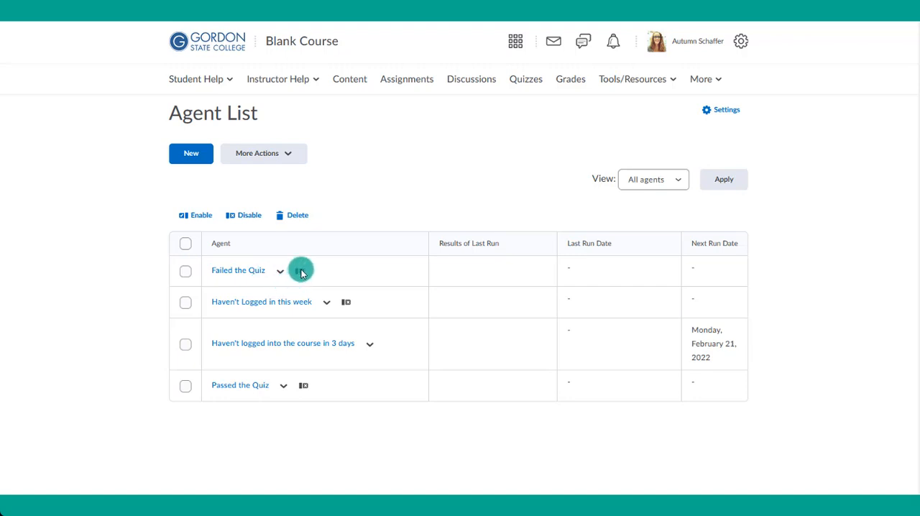
- Check the enabled status of the "Failed the Quiz" agent, open it for editing and review its settings down to scheduling
{"action": "mouse_move", "coordinate": [301, 274]}
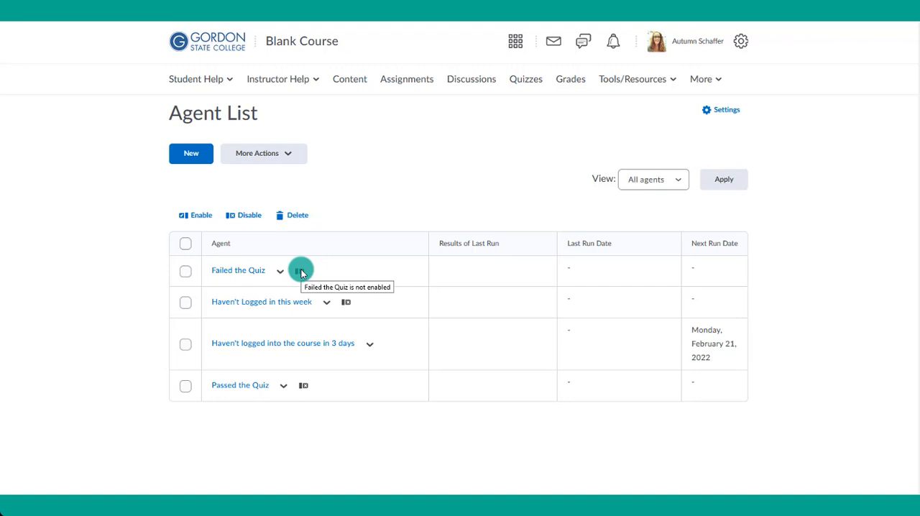
{"action": "left_click", "coordinate": [279, 271]}
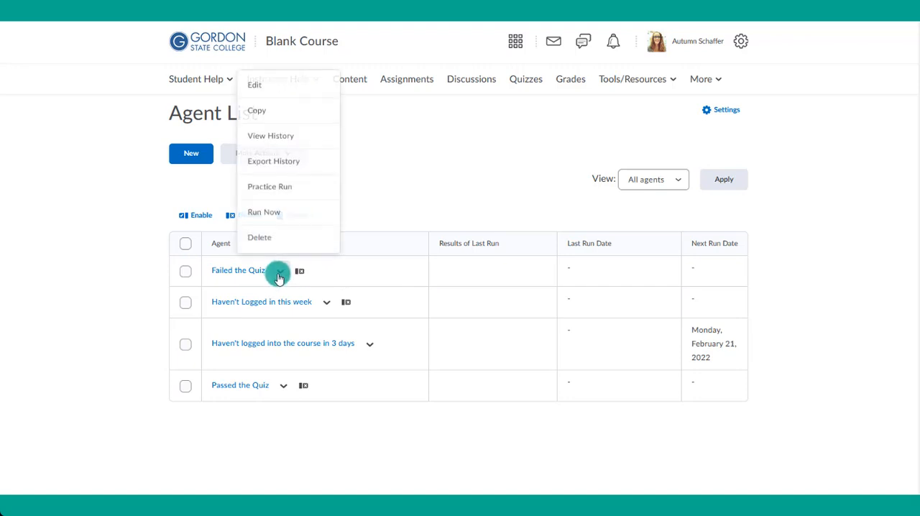
{"action": "left_click", "coordinate": [279, 86]}
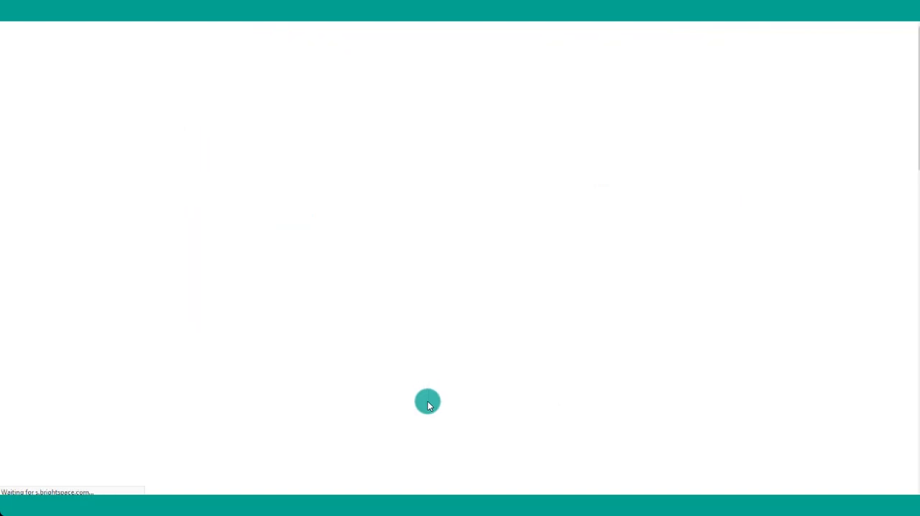
{"action": "scroll", "coordinate": [419, 402], "scroll_direction": "down", "scroll_amount": 12}
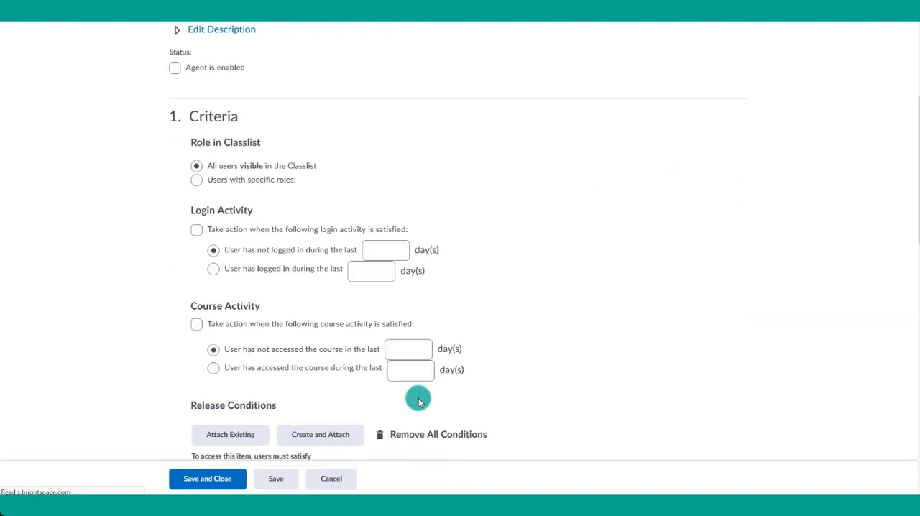
{"action": "scroll", "coordinate": [419, 401], "scroll_direction": "down", "scroll_amount": 5}
{"action": "scroll", "coordinate": [419, 402], "scroll_direction": "down", "scroll_amount": 5}
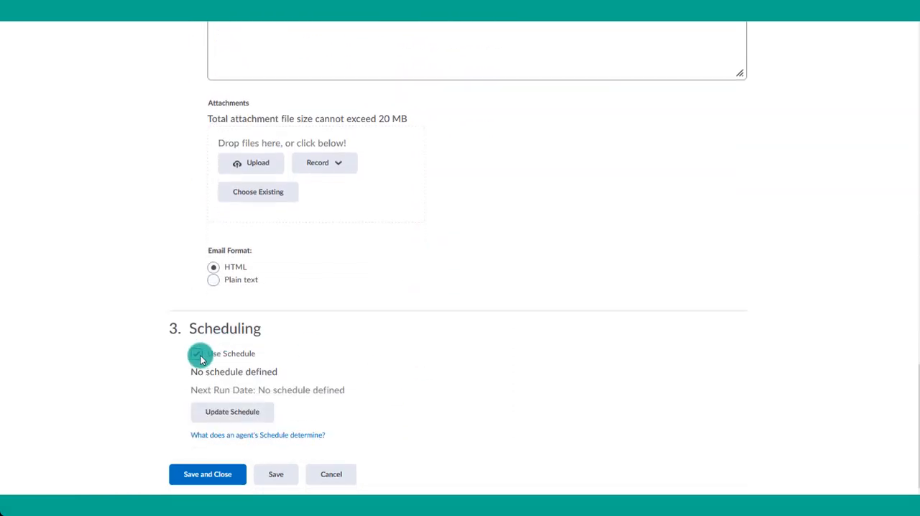
- Turn on scheduling for the "Failed the Quiz" agent, view its schedule options, and close them without updating
{"action": "left_click", "coordinate": [199, 354]}
{"action": "left_click", "coordinate": [209, 411]}
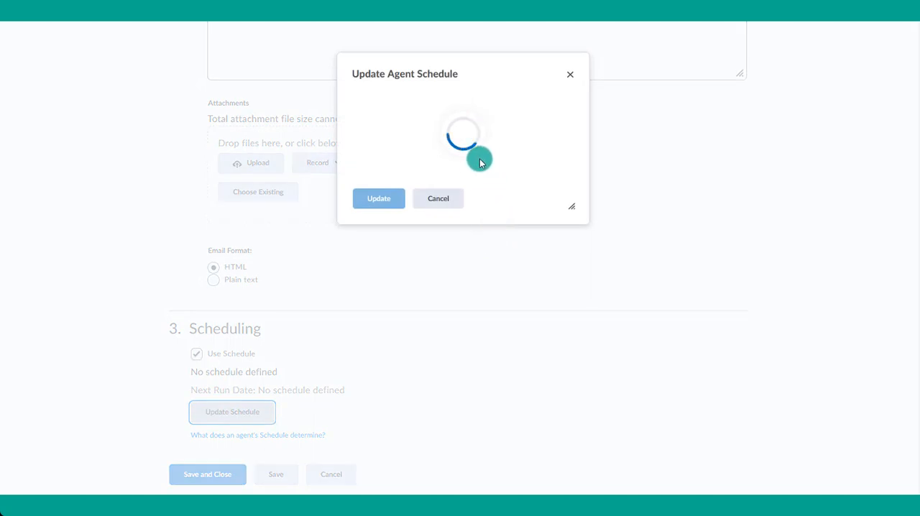
{"action": "scroll", "coordinate": [474, 162], "scroll_direction": "down", "scroll_amount": 5}
{"action": "scroll", "coordinate": [465, 166], "scroll_direction": "up", "scroll_amount": 3}
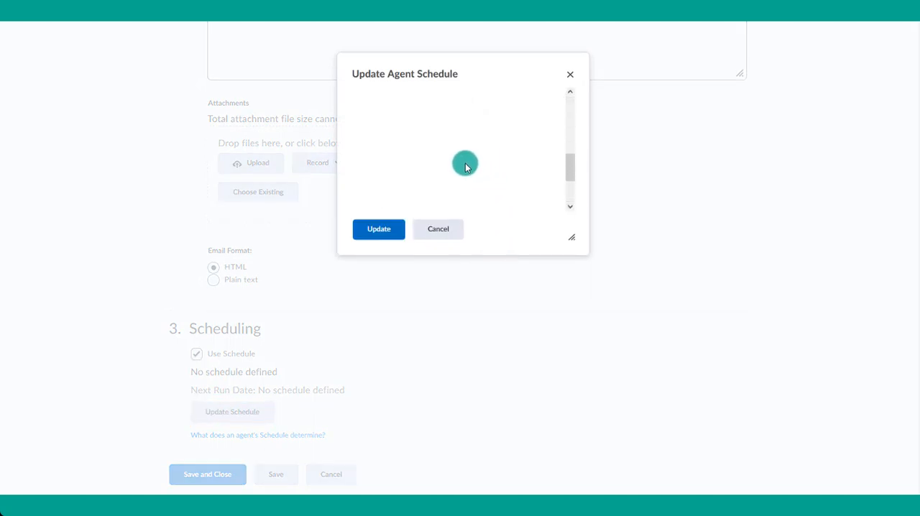
{"action": "left_click", "coordinate": [568, 71]}
{"action": "scroll", "coordinate": [443, 253], "scroll_direction": "up", "scroll_amount": 10}
{"action": "scroll", "coordinate": [444, 253], "scroll_direction": "up", "scroll_amount": 15}
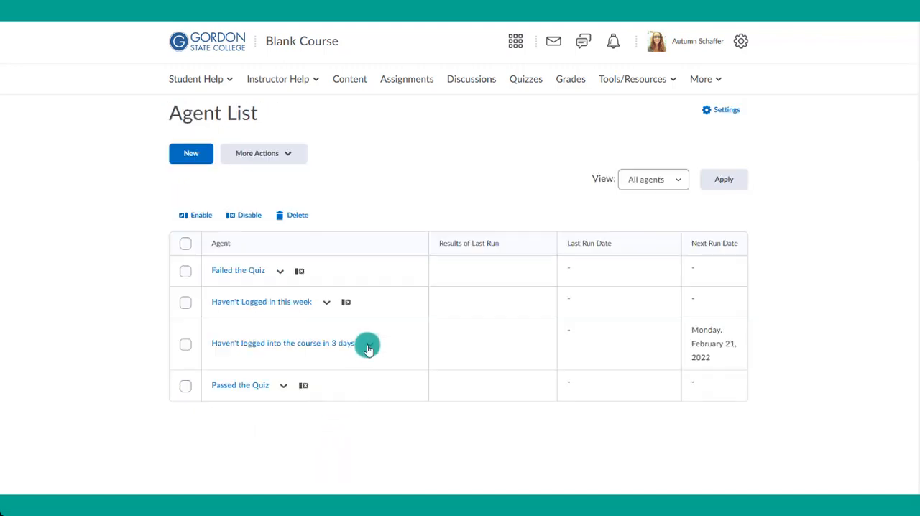
- Run the "Haven't logged into the course in 3 days" agent manually now and return to the agent list
{"action": "left_click", "coordinate": [368, 346]}
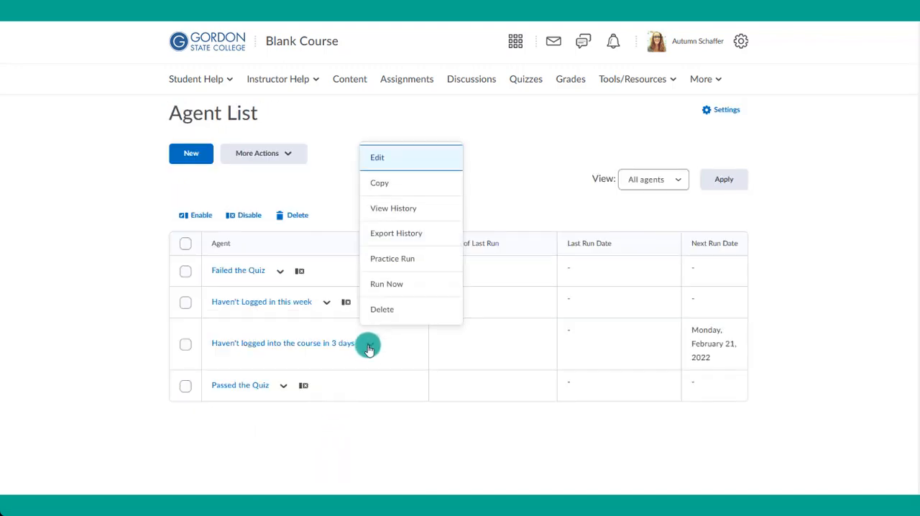
{"action": "left_click", "coordinate": [392, 283]}
{"action": "left_click", "coordinate": [406, 180]}
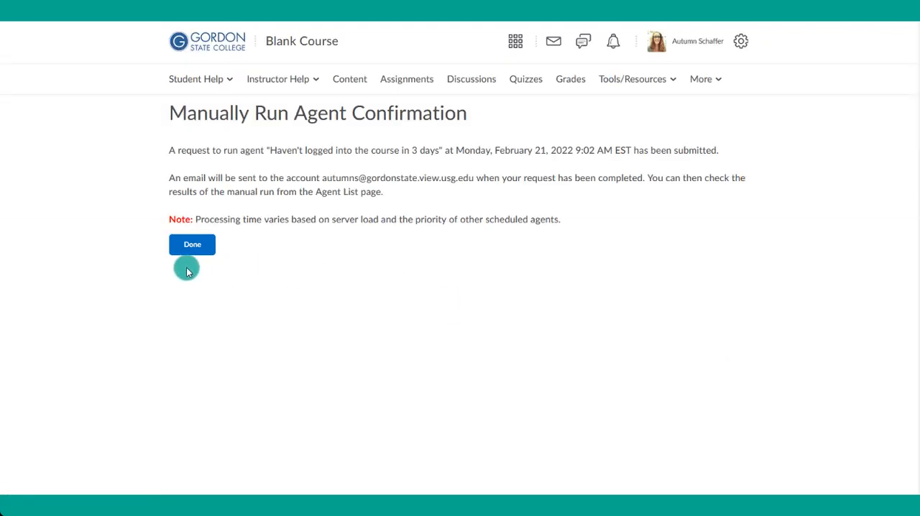
{"action": "left_click", "coordinate": [184, 246]}
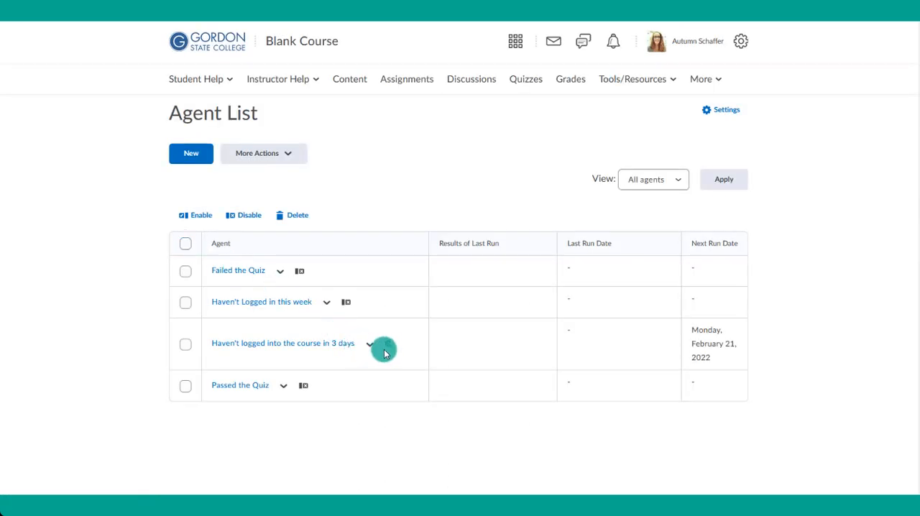
- Open the last run's results for the "Haven't logged into the course in 3 days" agent and examine the first student's email
{"action": "mouse_move", "coordinate": [390, 349]}
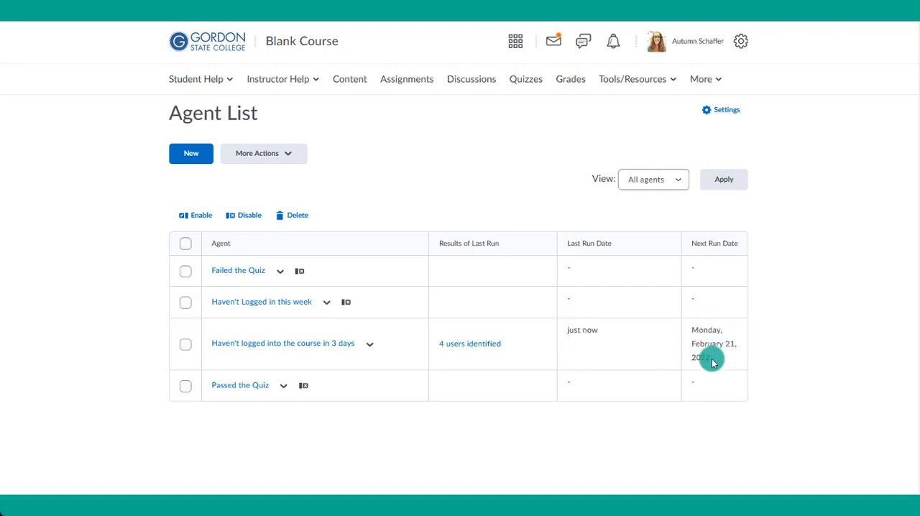
{"action": "left_click", "coordinate": [473, 349]}
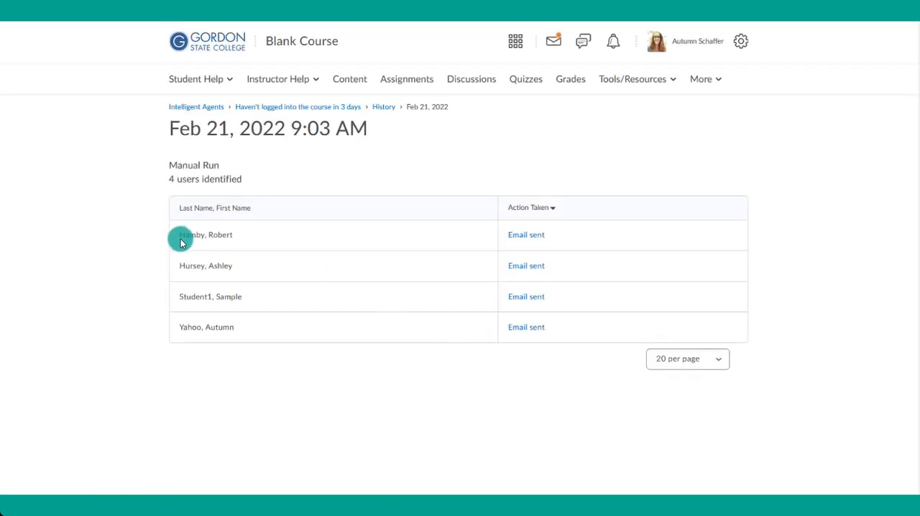
{"action": "left_click", "coordinate": [524, 240]}
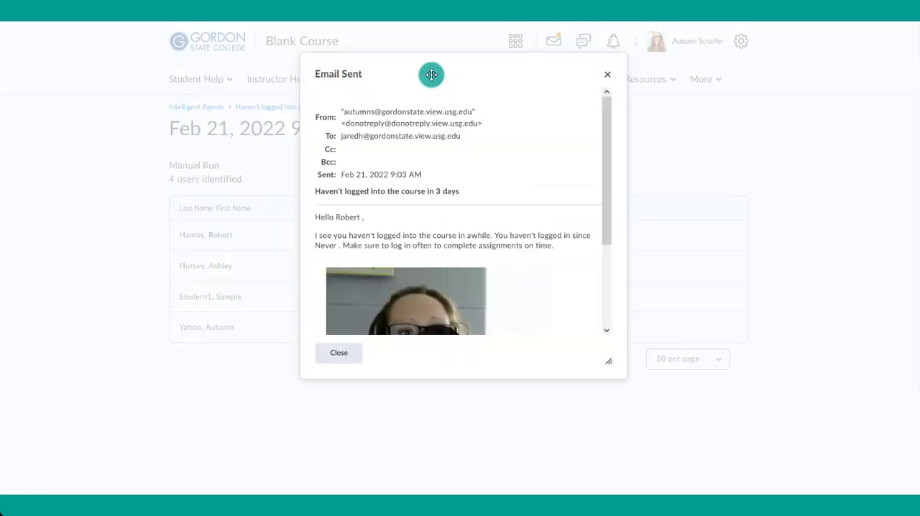
{"action": "left_click_drag", "start_coordinate": [354, 113], "coordinate": [476, 115]}
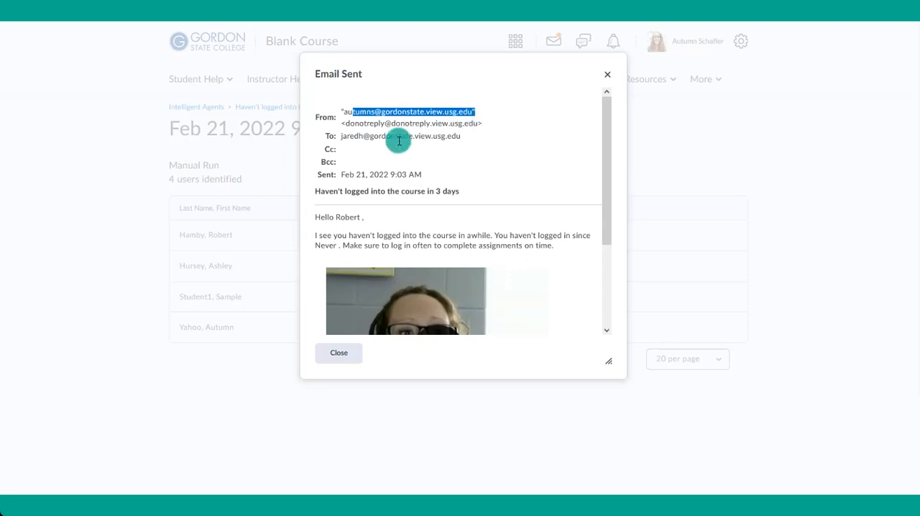
{"action": "left_click_drag", "start_coordinate": [350, 137], "coordinate": [460, 140]}
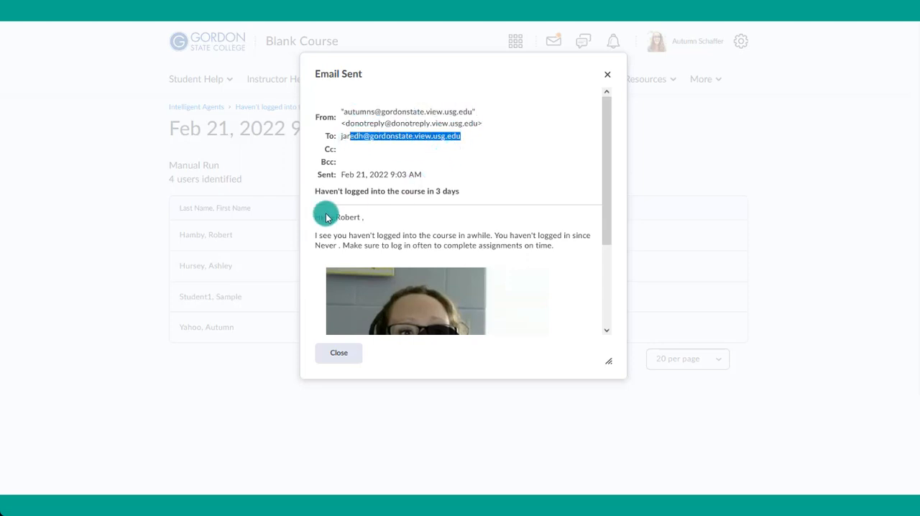
{"action": "left_click_drag", "start_coordinate": [613, 368], "coordinate": [721, 412]}
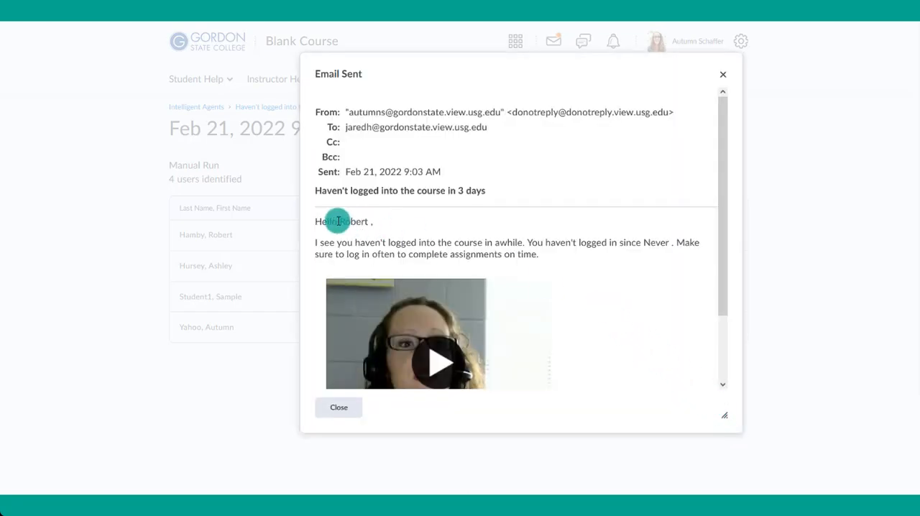
{"action": "left_click_drag", "start_coordinate": [339, 221], "coordinate": [366, 223]}
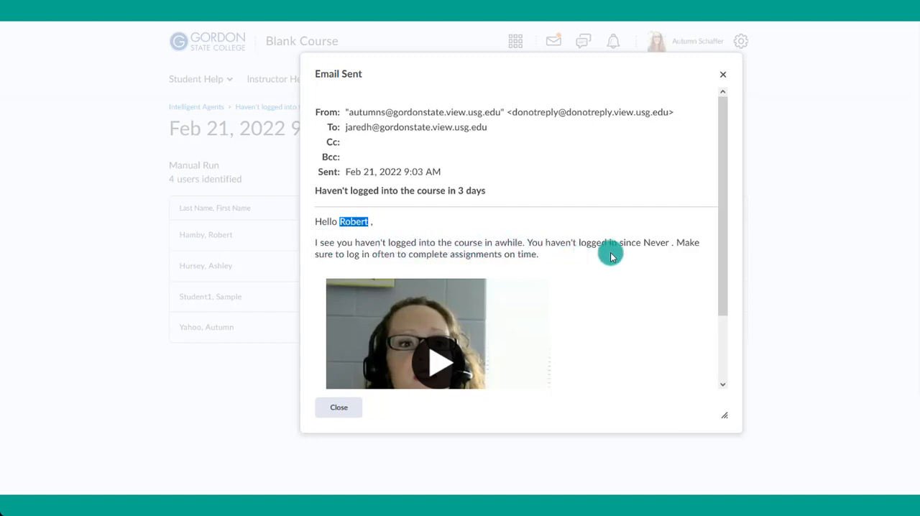
{"action": "left_click_drag", "start_coordinate": [642, 243], "coordinate": [668, 242]}
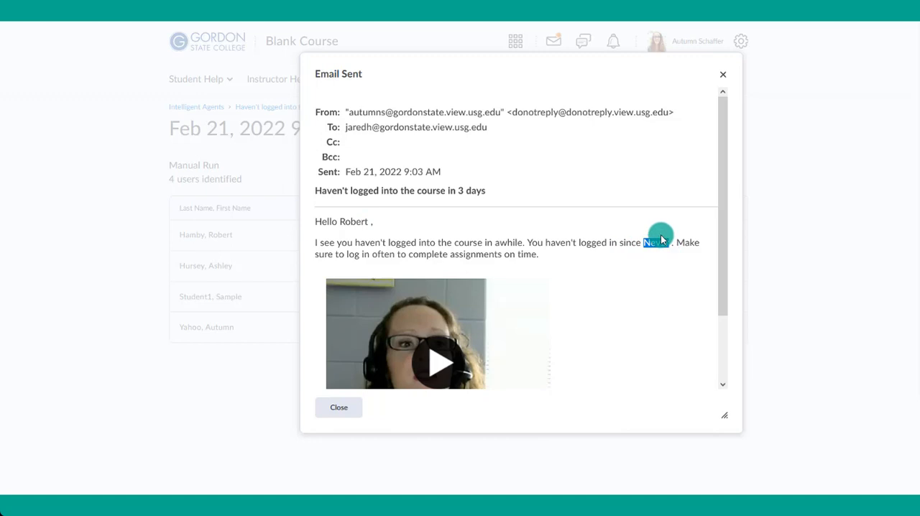
{"action": "scroll", "coordinate": [407, 313], "scroll_direction": "down", "scroll_amount": 2}
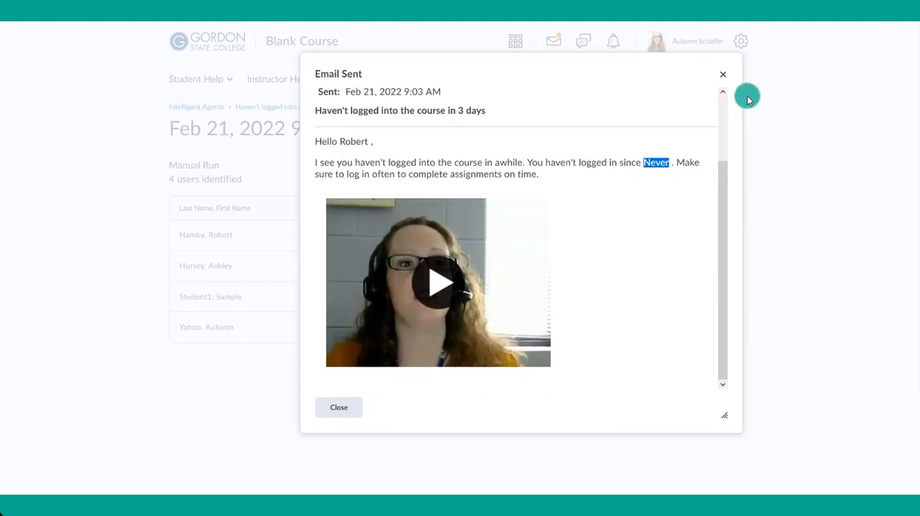
{"action": "left_click", "coordinate": [723, 78]}
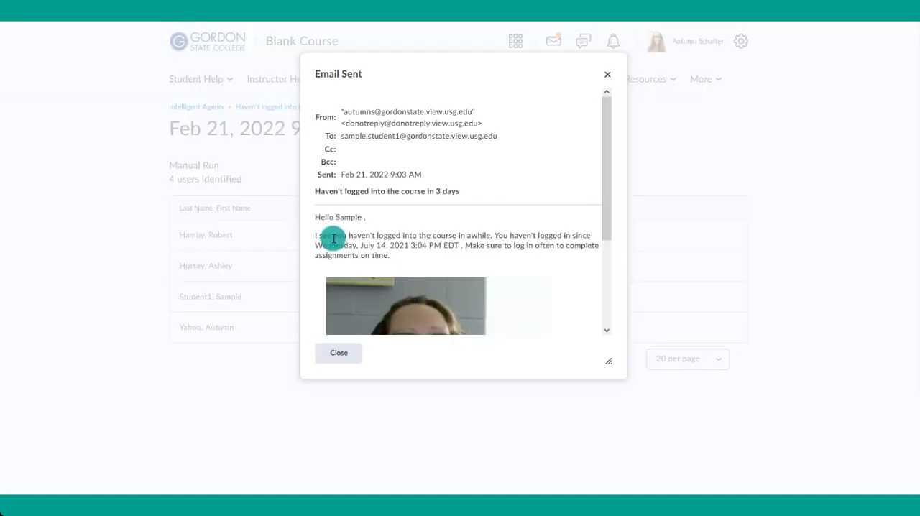
- Examine the personalised greeting and last login date in the email sent to the sample student, and close it
{"action": "left_click_drag", "start_coordinate": [335, 216], "coordinate": [359, 217]}
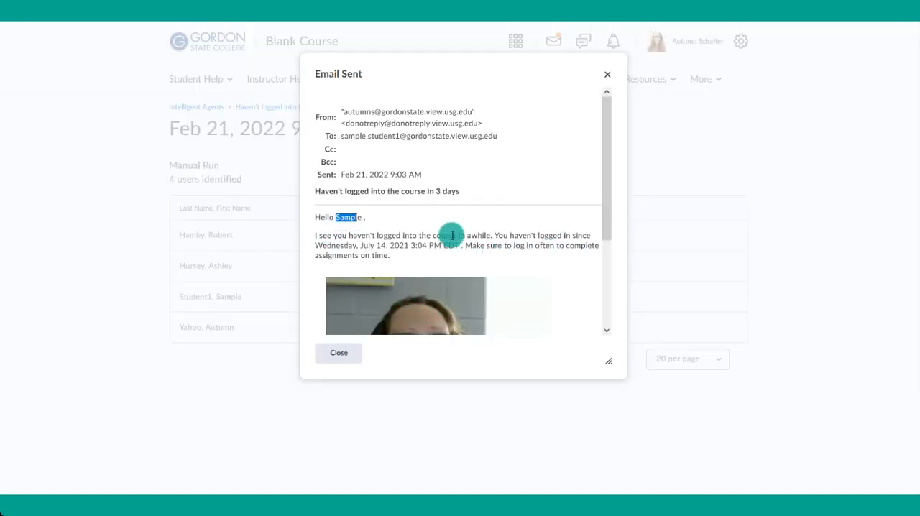
{"action": "left_click_drag", "start_coordinate": [316, 245], "coordinate": [459, 246]}
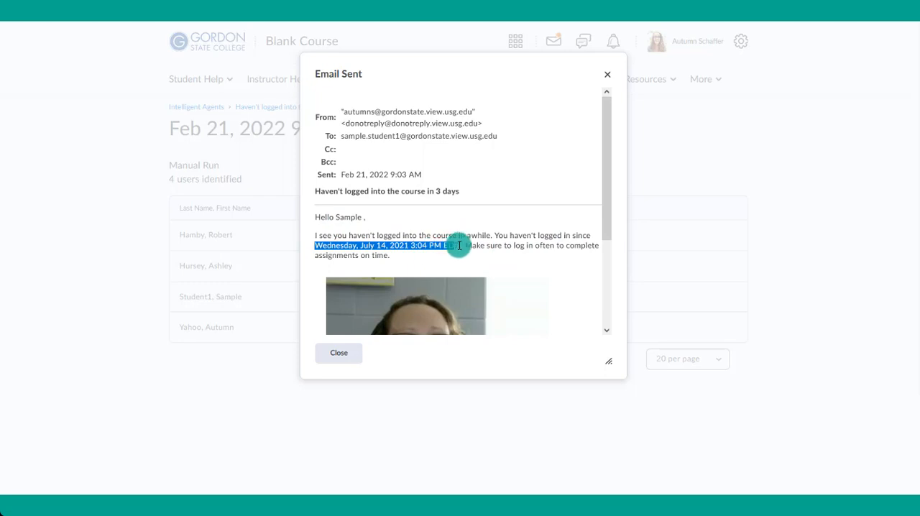
{"action": "left_click", "coordinate": [608, 74]}
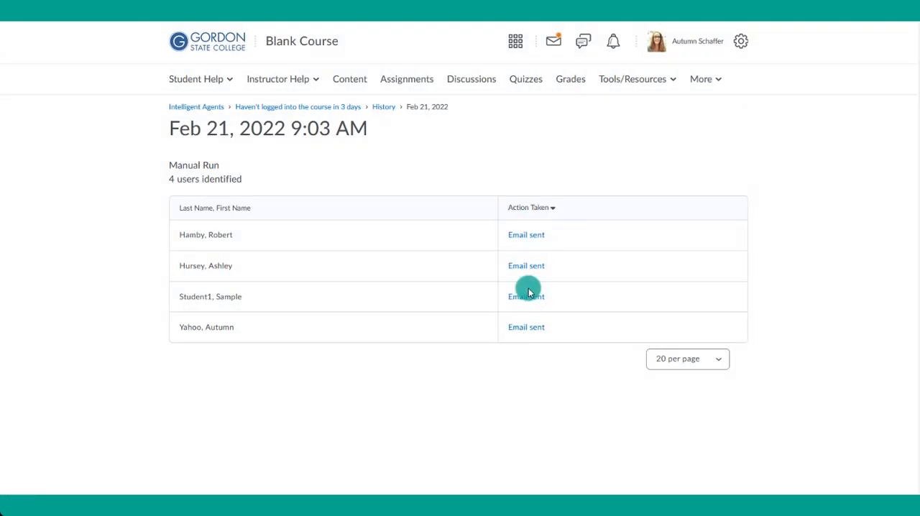
- Open the newest "Agent Completed" notification email, read its run details, and close the message preview
{"action": "left_click", "coordinate": [553, 41]}
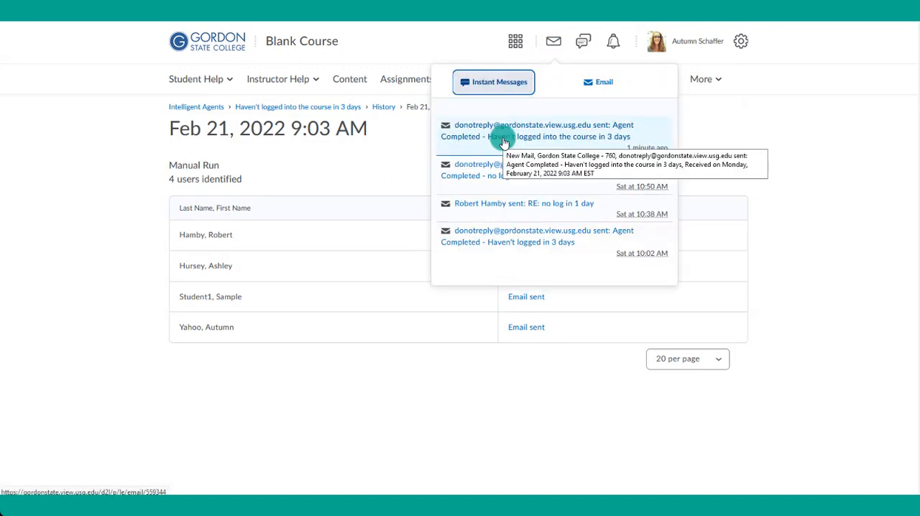
{"action": "left_click", "coordinate": [503, 142]}
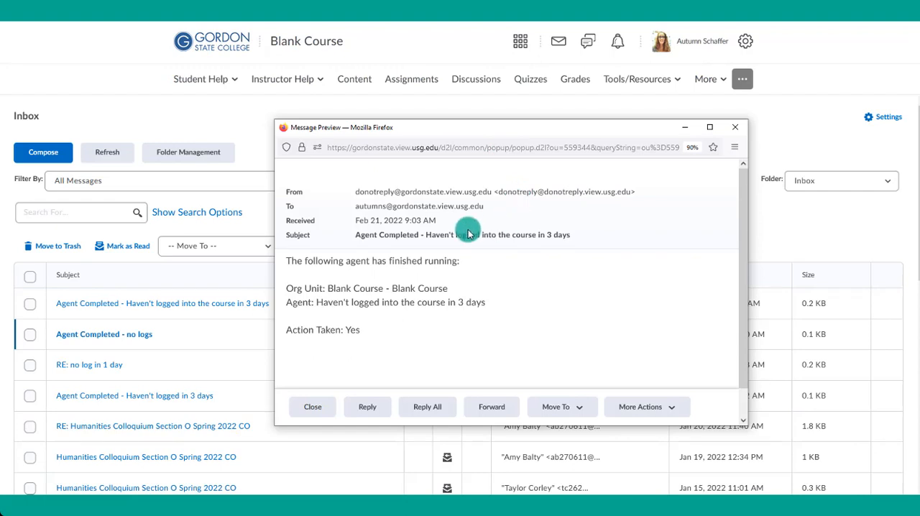
{"action": "left_click_drag", "start_coordinate": [300, 290], "coordinate": [496, 332]}
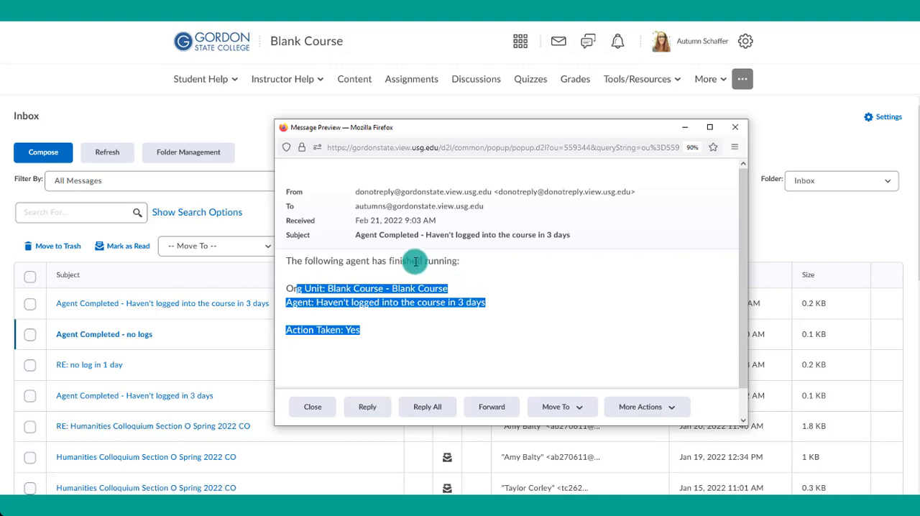
{"action": "left_click", "coordinate": [734, 126]}
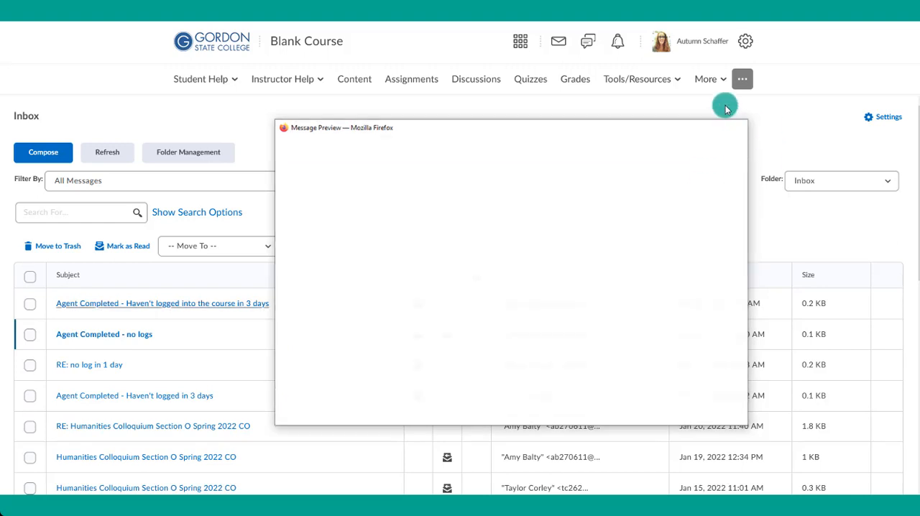
- Return to the Agent List through Course Admin, view the history of the "Haven't logged into the course in 3 days" agent, and go back
{"action": "left_click", "coordinate": [703, 79]}
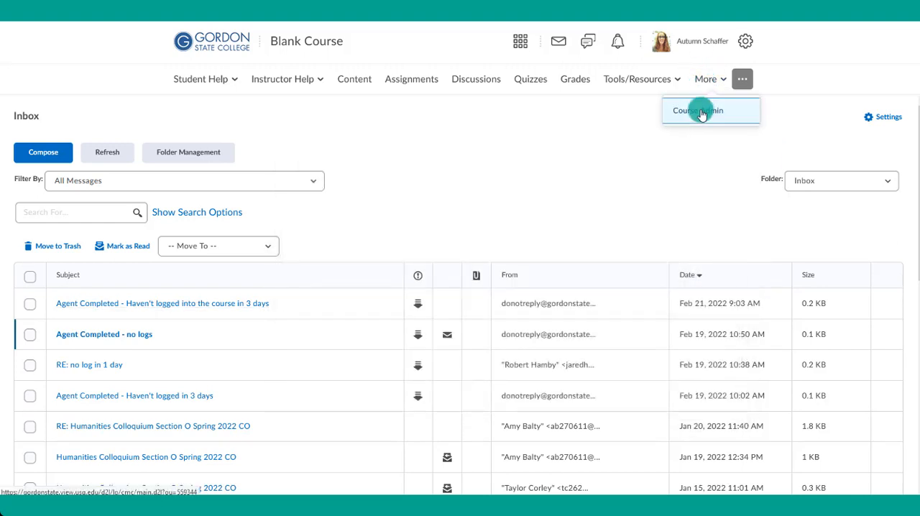
{"action": "left_click", "coordinate": [701, 112]}
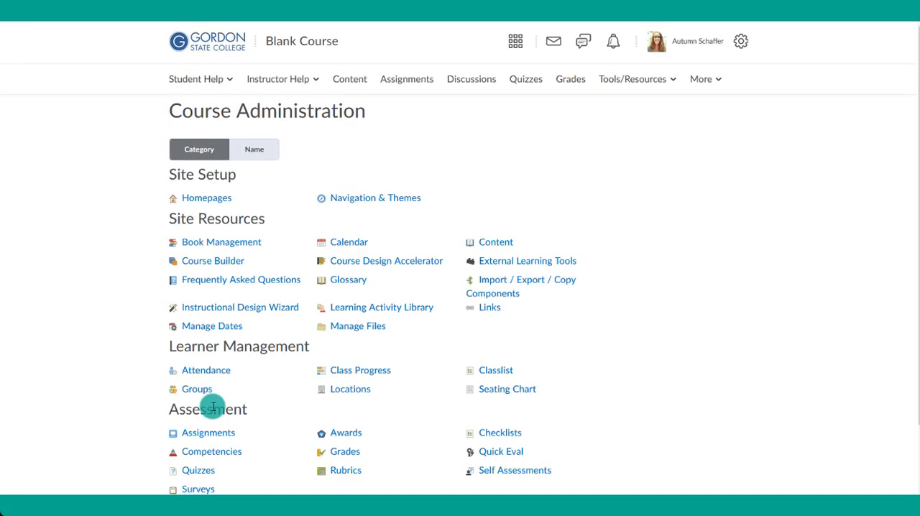
{"action": "scroll", "coordinate": [212, 407], "scroll_direction": "down", "scroll_amount": 1}
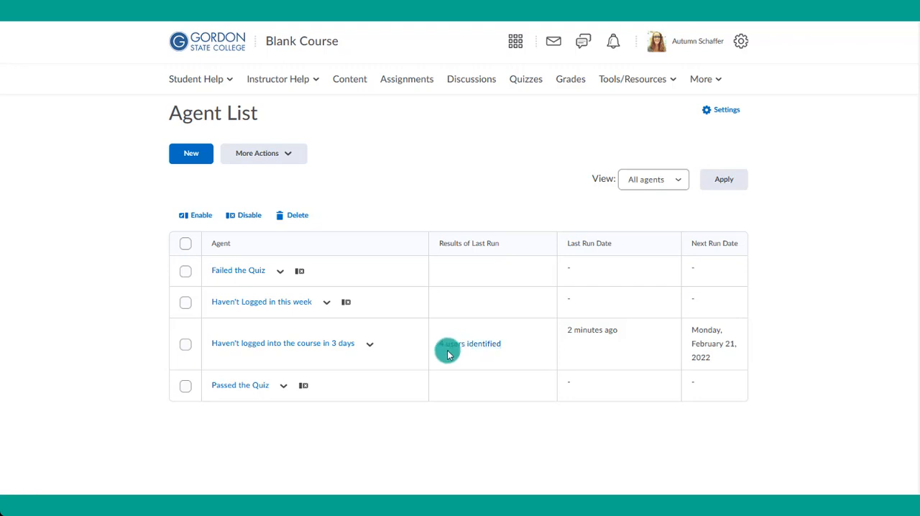
{"action": "left_click", "coordinate": [372, 348]}
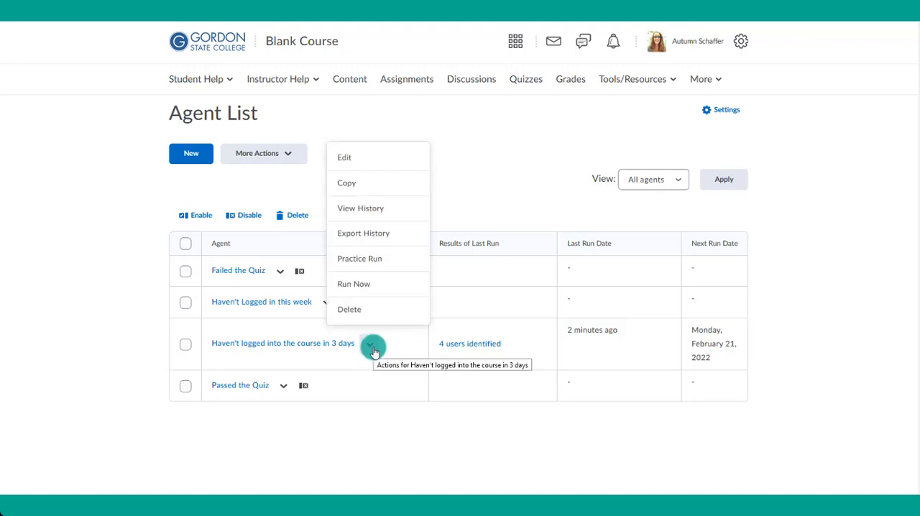
{"action": "left_click", "coordinate": [365, 208]}
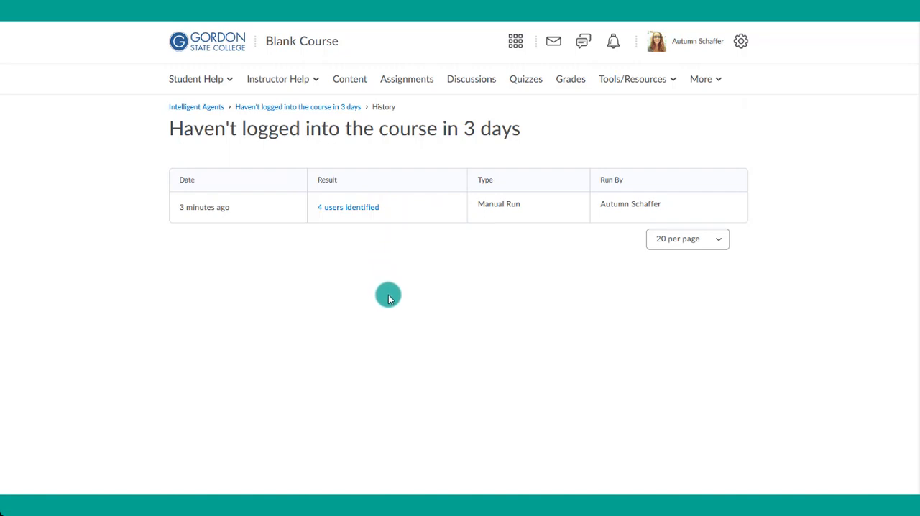
{"action": "left_click", "coordinate": [336, 107]}
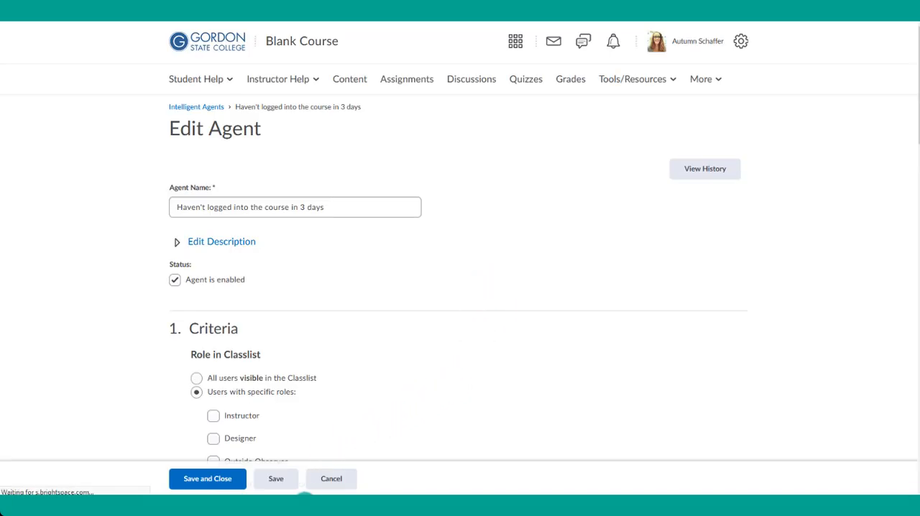
{"action": "left_click", "coordinate": [329, 479]}
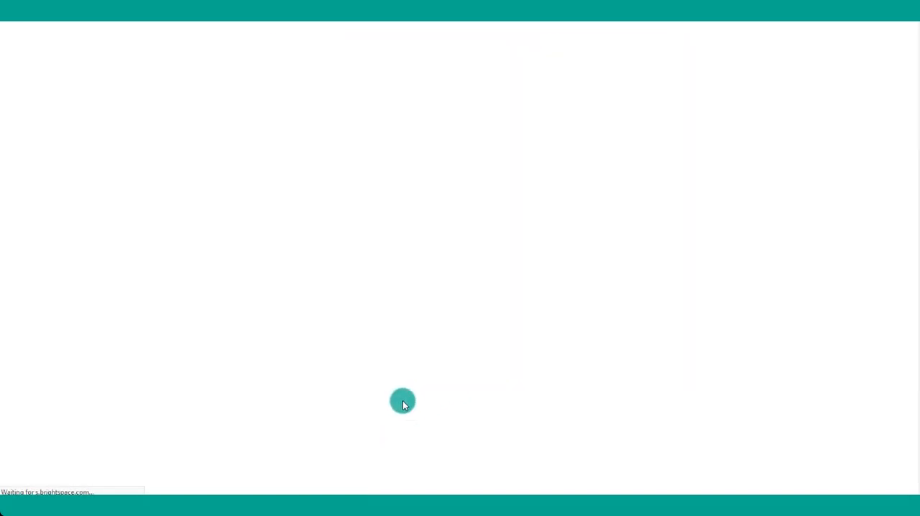
- Review the agent and date range options for exporting the "Haven't logged into the course in 3 days" agent's history without exporting
{"action": "left_click", "coordinate": [371, 348]}
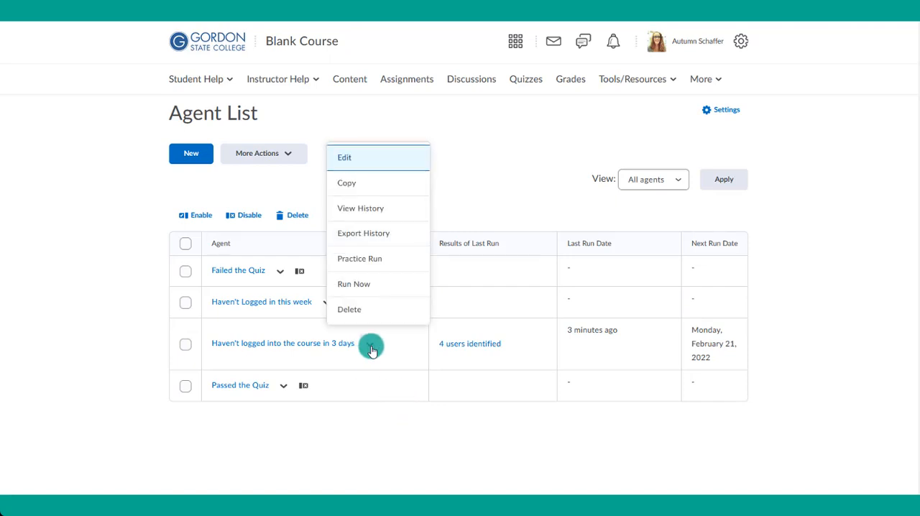
{"action": "left_click", "coordinate": [360, 233]}
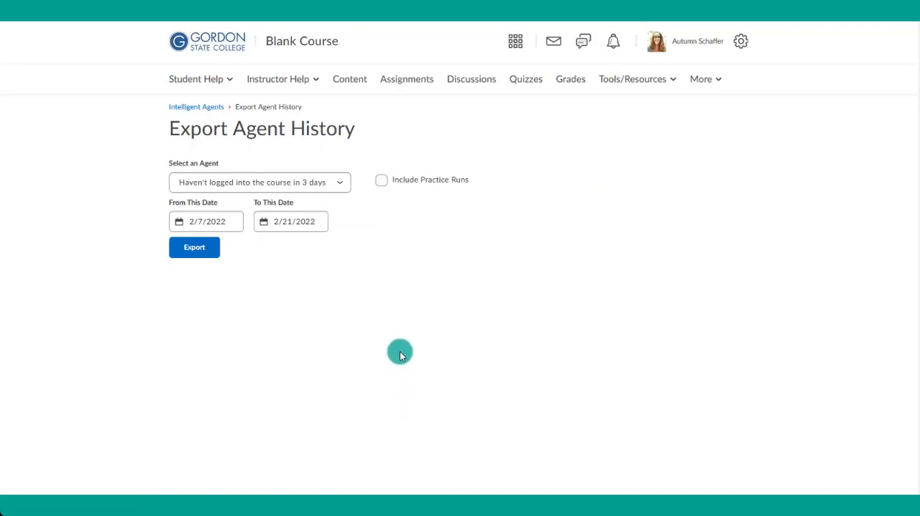
{"action": "left_click", "coordinate": [245, 184]}
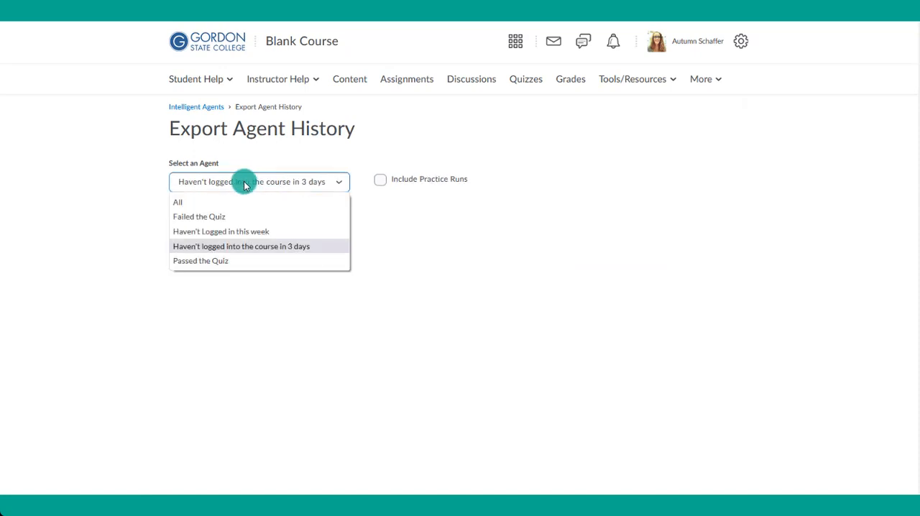
{"action": "left_click", "coordinate": [444, 256]}
{"action": "left_click", "coordinate": [272, 226]}
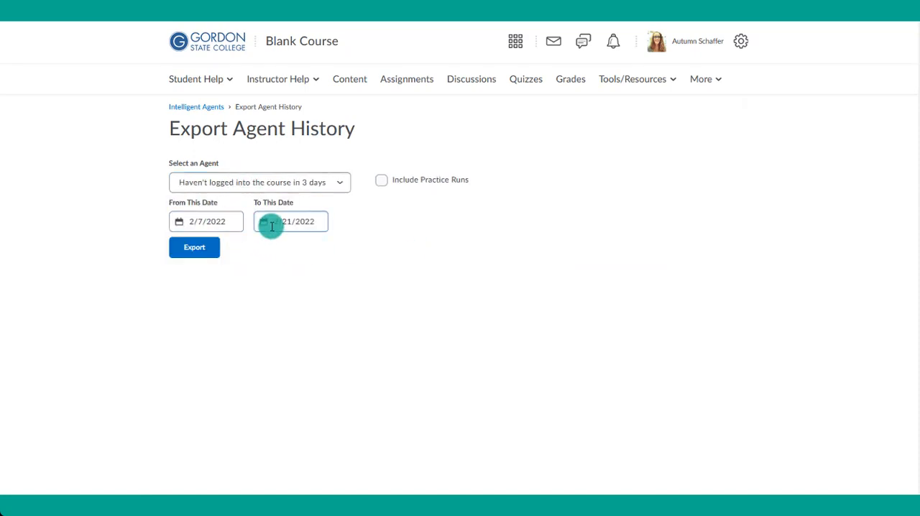
{"action": "left_click", "coordinate": [423, 266]}
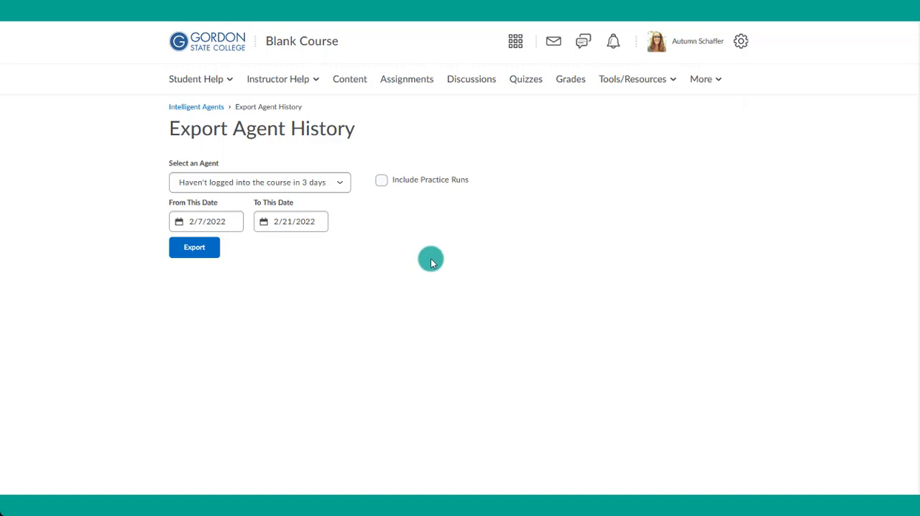
{"action": "key", "text": "alt+Left"}
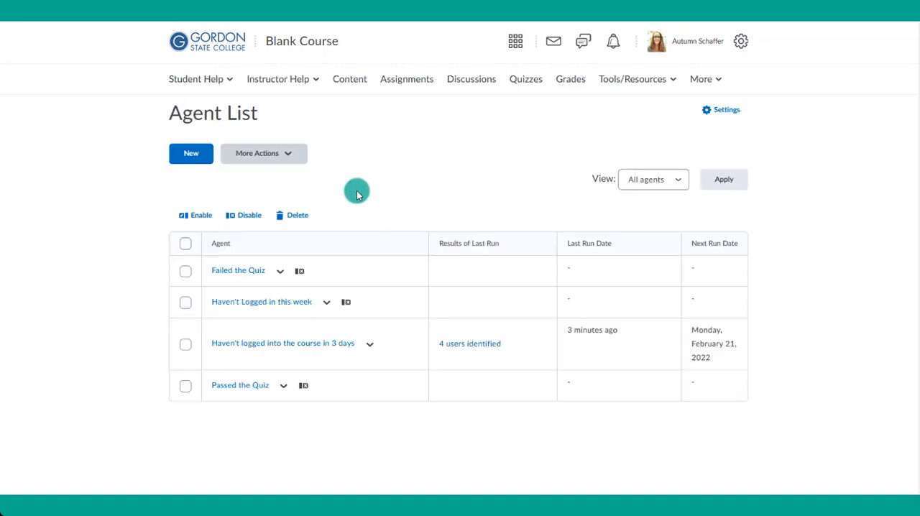
- Create a new agent from the Agent List and name it "Haven't completed a Quiz X"
{"action": "left_click", "coordinate": [186, 155]}
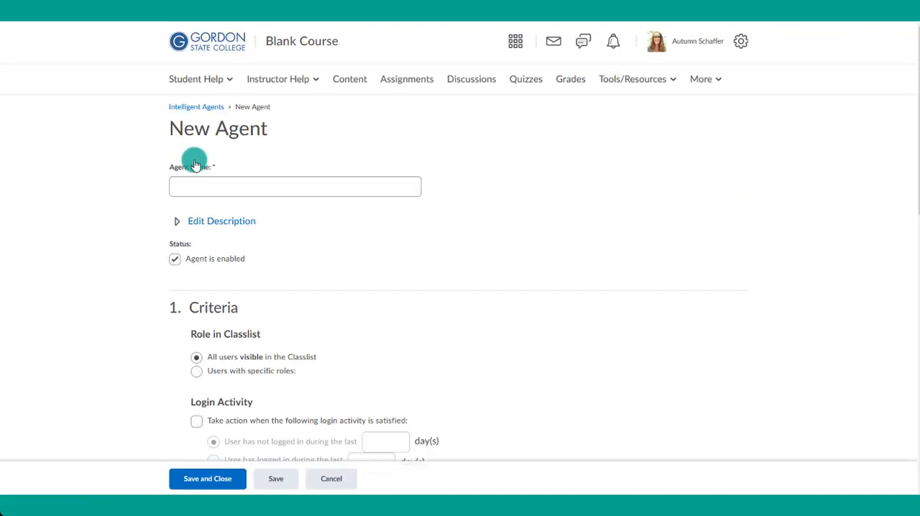
{"action": "scroll", "coordinate": [300, 241], "scroll_direction": "down", "scroll_amount": 4}
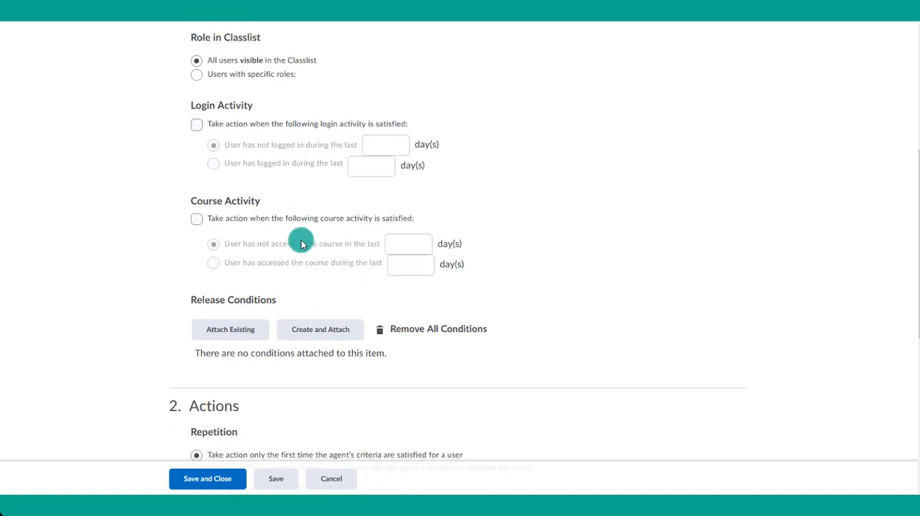
{"action": "scroll", "coordinate": [300, 243], "scroll_direction": "up", "scroll_amount": 4}
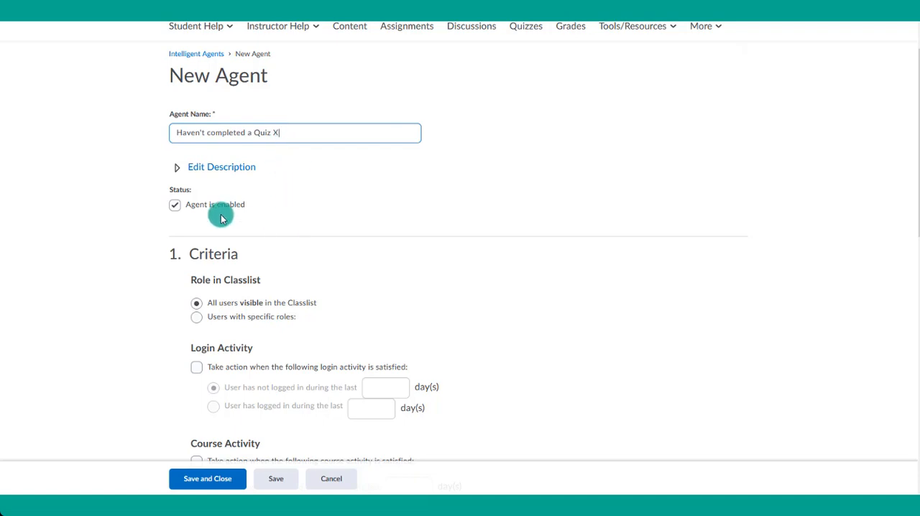
{"action": "scroll", "coordinate": [322, 242], "scroll_direction": "down", "scroll_amount": 3}
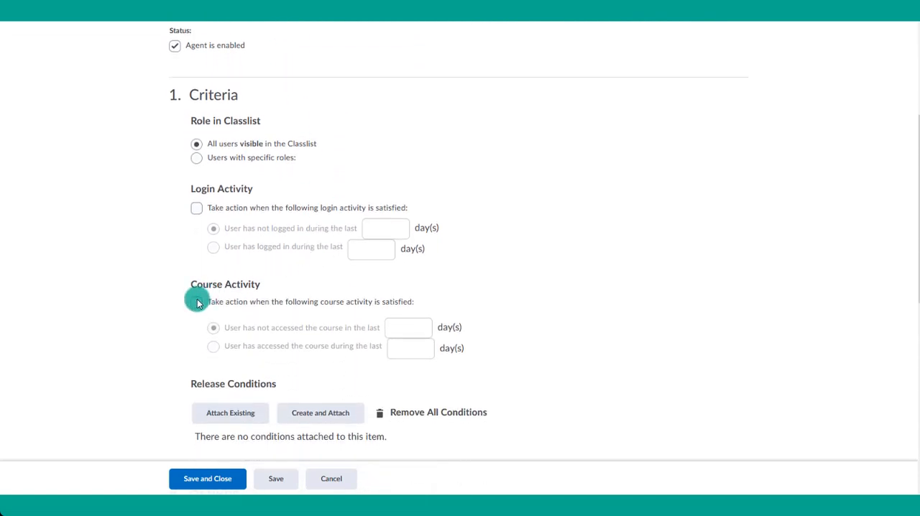
{"action": "left_click", "coordinate": [197, 302]}
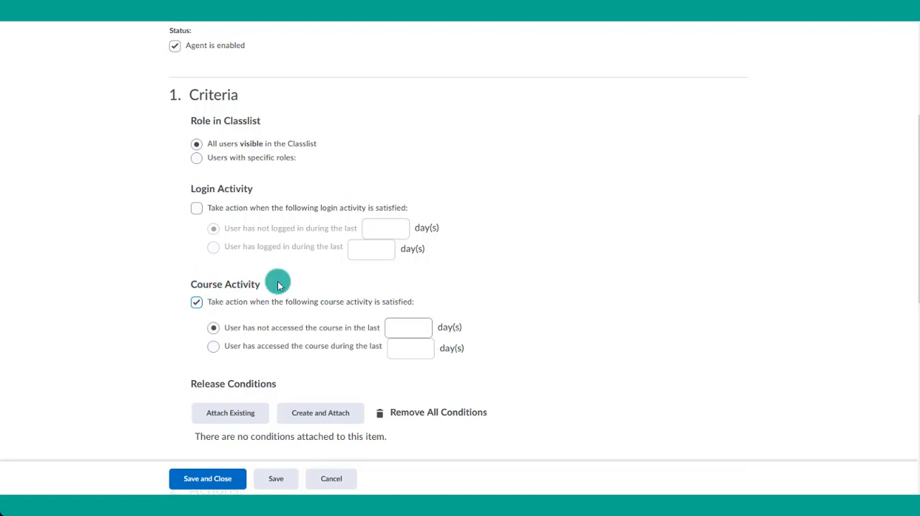
{"action": "left_click", "coordinate": [197, 301]}
- Create and attach a release condition of type "No completed quiz attempt" for the Pretest quiz
{"action": "scroll", "coordinate": [222, 304], "scroll_direction": "down", "scroll_amount": 2}
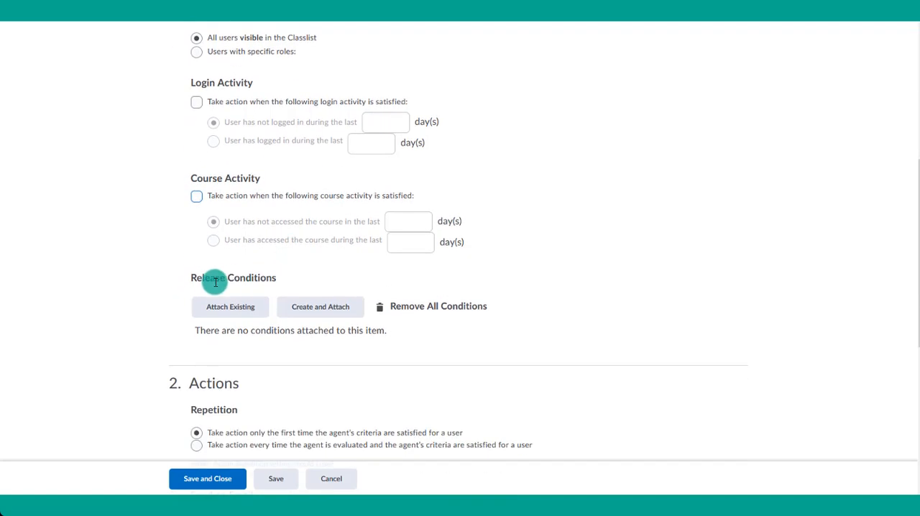
{"action": "left_click_drag", "start_coordinate": [191, 279], "coordinate": [267, 278]}
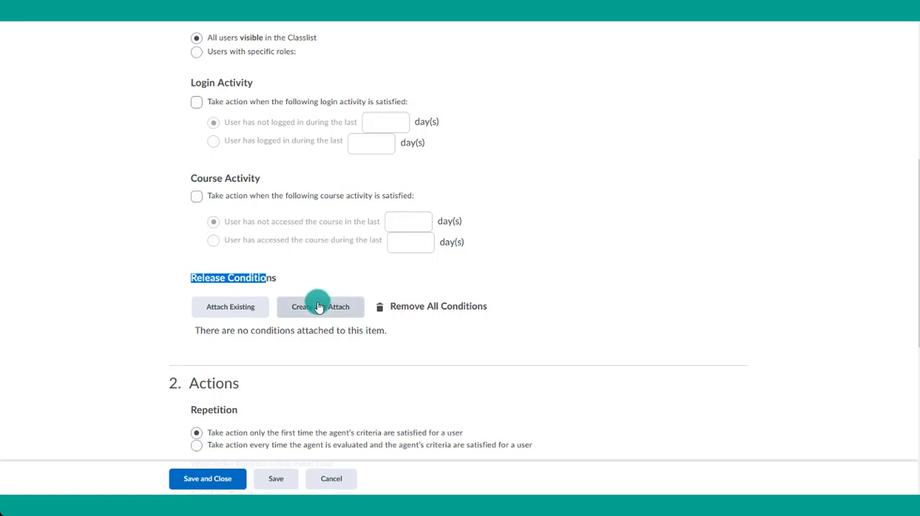
{"action": "left_click", "coordinate": [318, 305]}
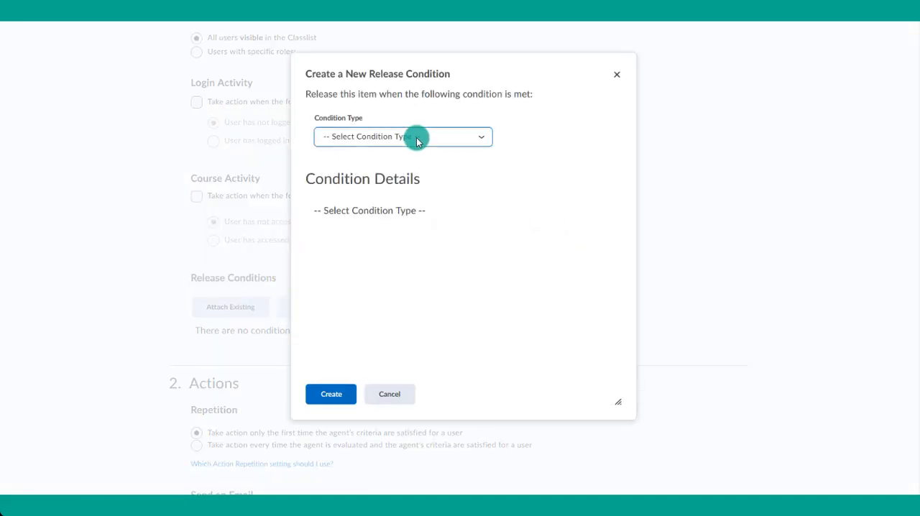
{"action": "left_click", "coordinate": [417, 138]}
{"action": "scroll", "coordinate": [380, 319], "scroll_direction": "down", "scroll_amount": 3}
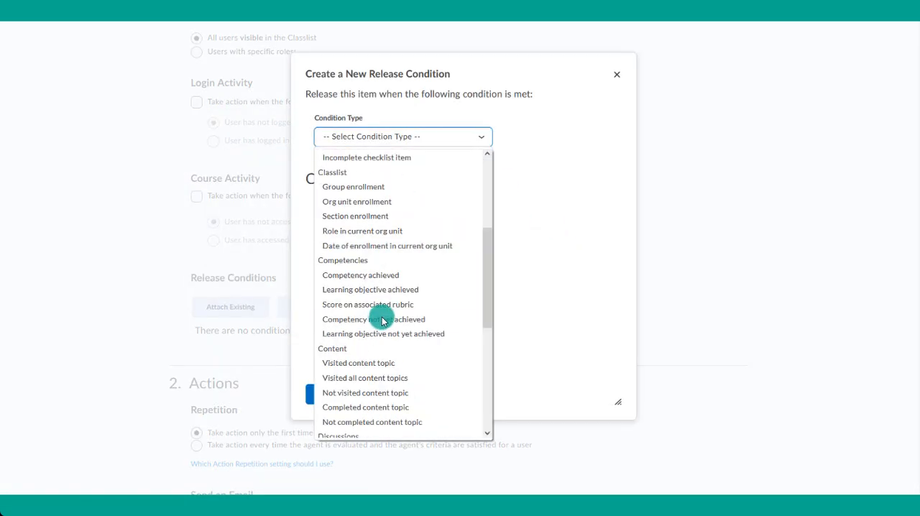
{"action": "scroll", "coordinate": [381, 319], "scroll_direction": "down", "scroll_amount": 5}
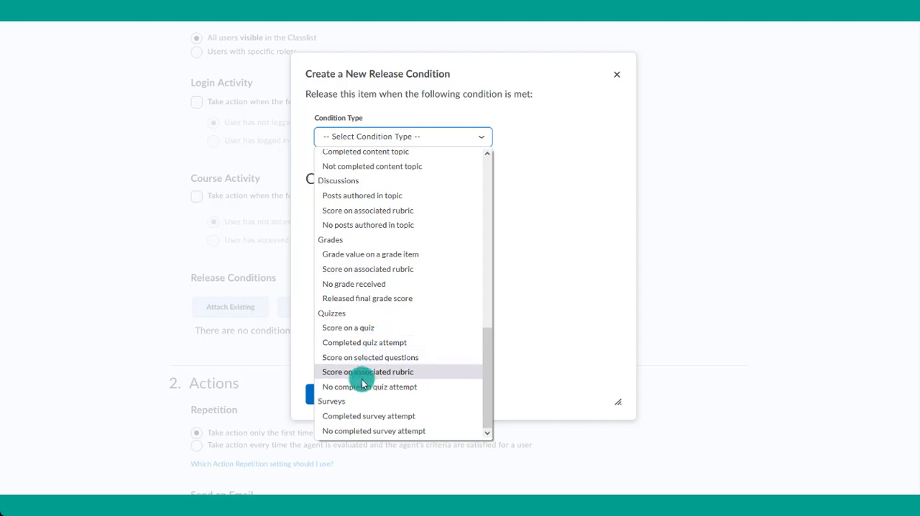
{"action": "scroll", "coordinate": [401, 282], "scroll_direction": "up", "scroll_amount": 2}
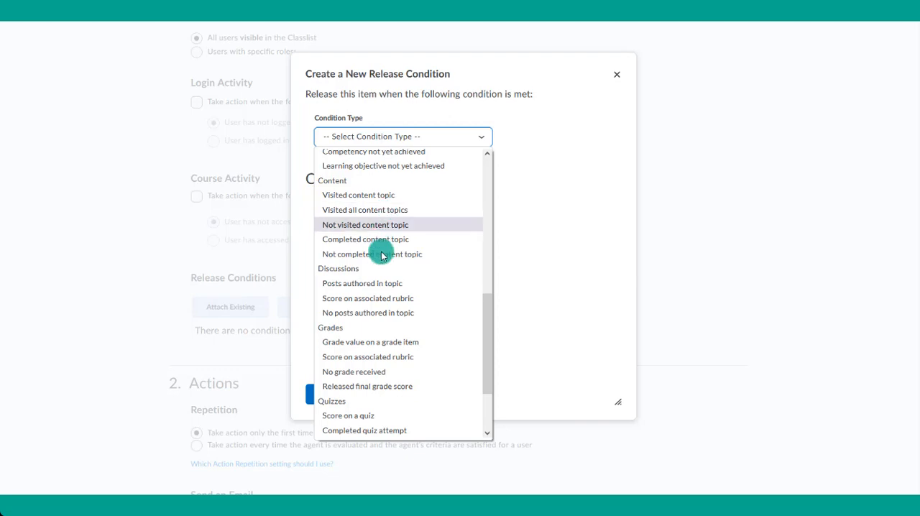
{"action": "scroll", "coordinate": [424, 252], "scroll_direction": "up", "scroll_amount": 4}
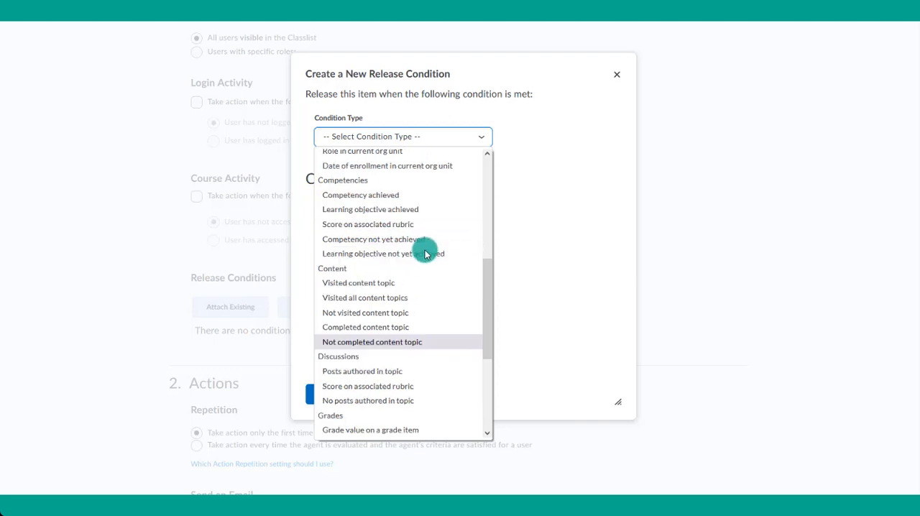
{"action": "scroll", "coordinate": [425, 251], "scroll_direction": "up", "scroll_amount": 3}
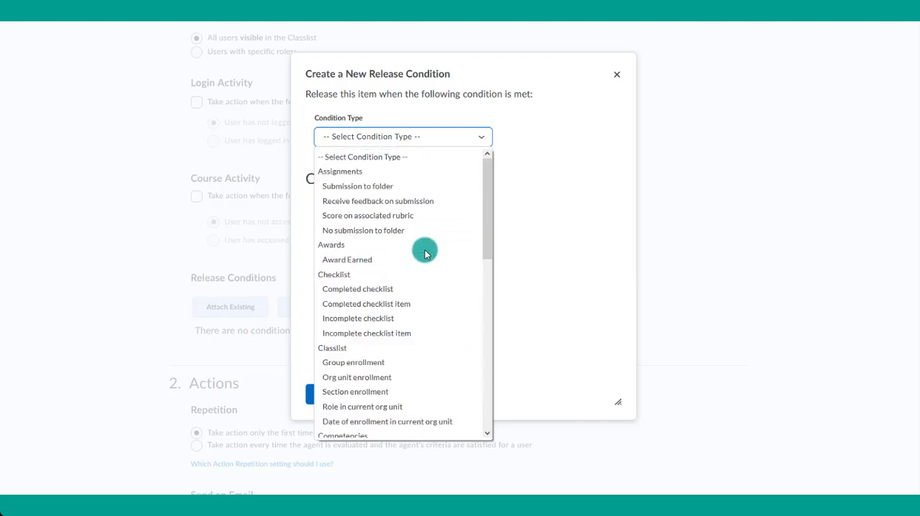
{"action": "scroll", "coordinate": [409, 249], "scroll_direction": "down", "scroll_amount": 10}
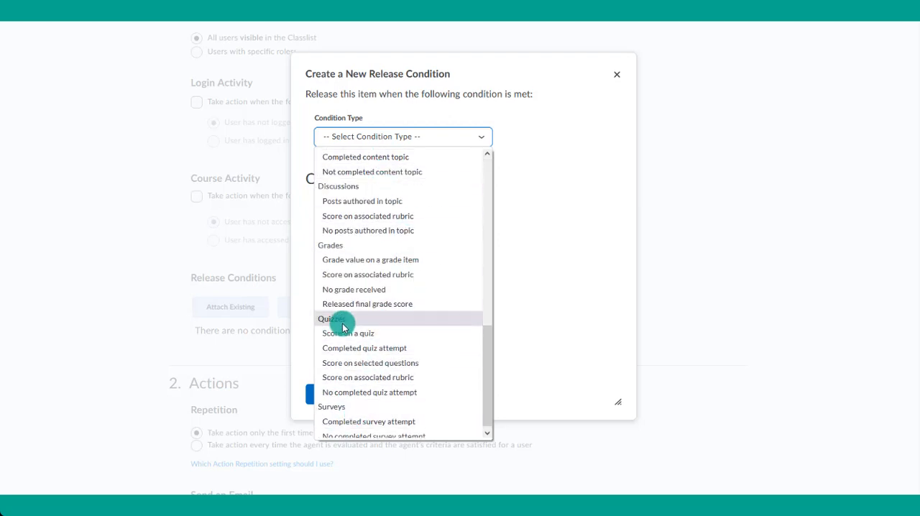
{"action": "left_click", "coordinate": [344, 392]}
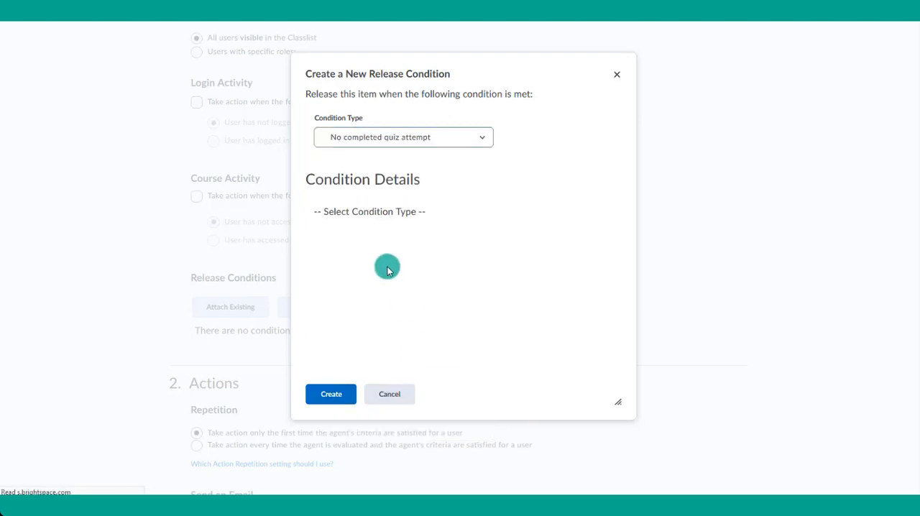
{"action": "left_click", "coordinate": [371, 235]}
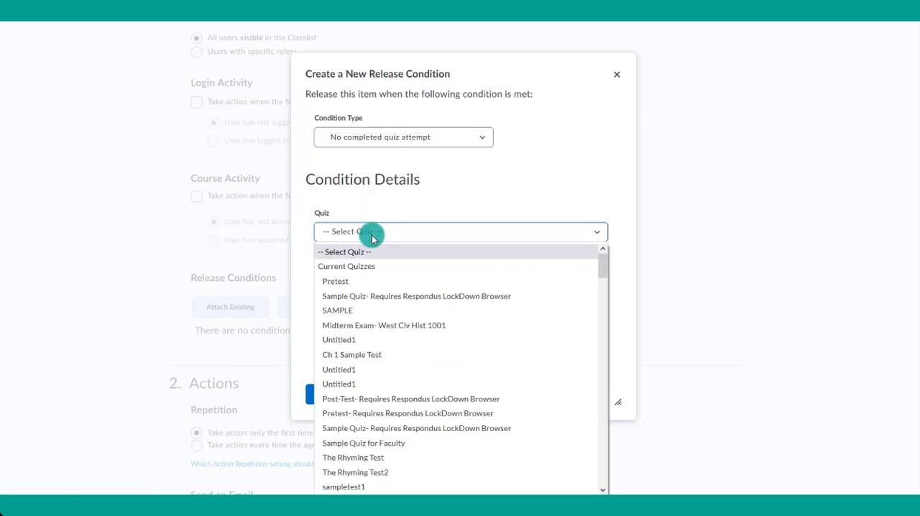
{"action": "left_click", "coordinate": [353, 281]}
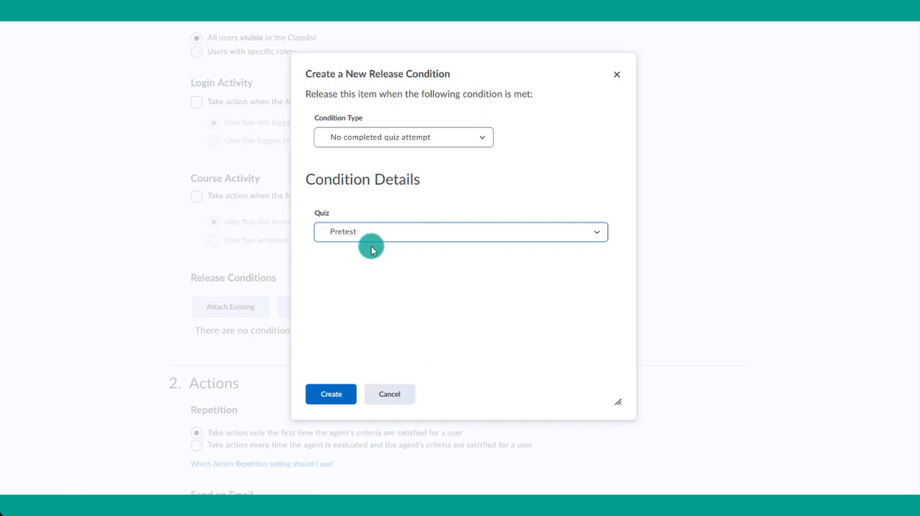
{"action": "left_click", "coordinate": [331, 401]}
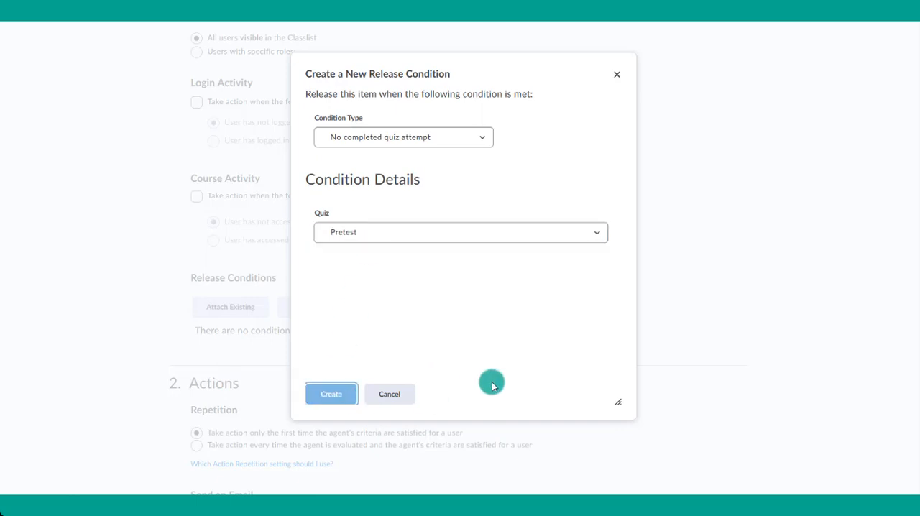
- Enable sending an email when the agent's criteria are satisfied
{"action": "scroll", "coordinate": [542, 331], "scroll_direction": "down", "scroll_amount": 1}
{"action": "scroll", "coordinate": [543, 331], "scroll_direction": "down", "scroll_amount": 3}
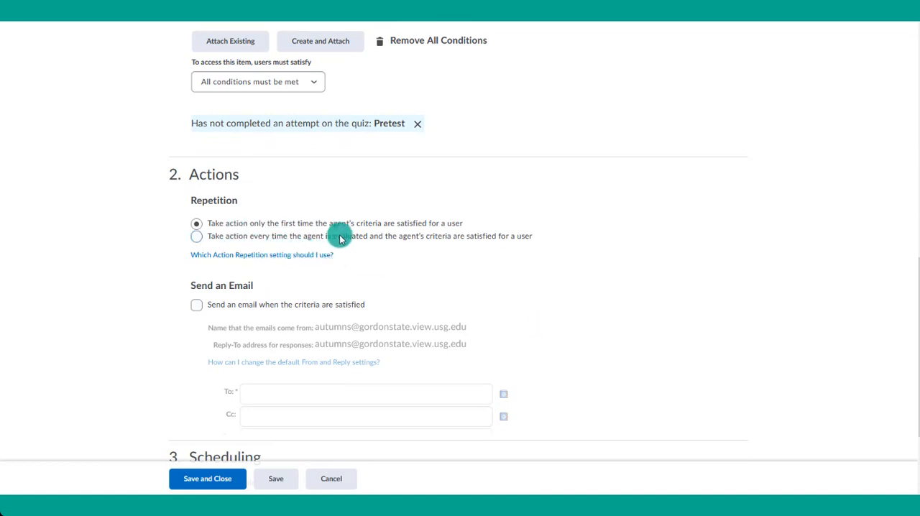
{"action": "scroll", "coordinate": [471, 284], "scroll_direction": "down", "scroll_amount": 1}
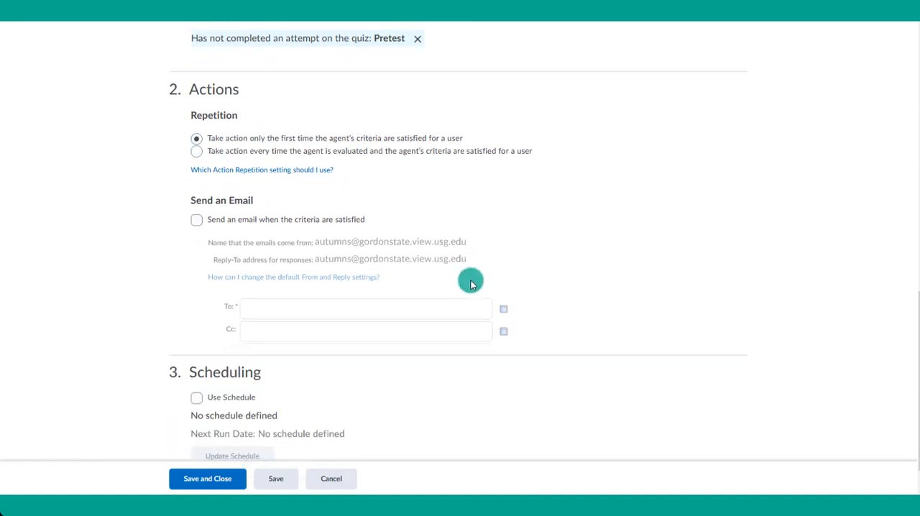
{"action": "left_click", "coordinate": [291, 201]}
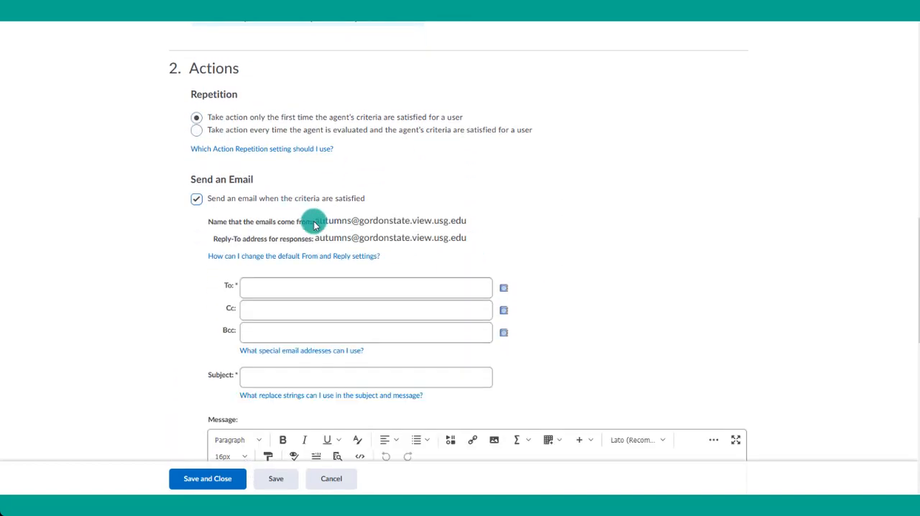
- Copy the {InitiatingUser} replace string from the special email addresses help and enter it as the email's To recipient
{"action": "left_click_drag", "start_coordinate": [317, 225], "coordinate": [471, 222]}
{"action": "left_click", "coordinate": [255, 289]}
{"action": "left_click", "coordinate": [254, 350]}
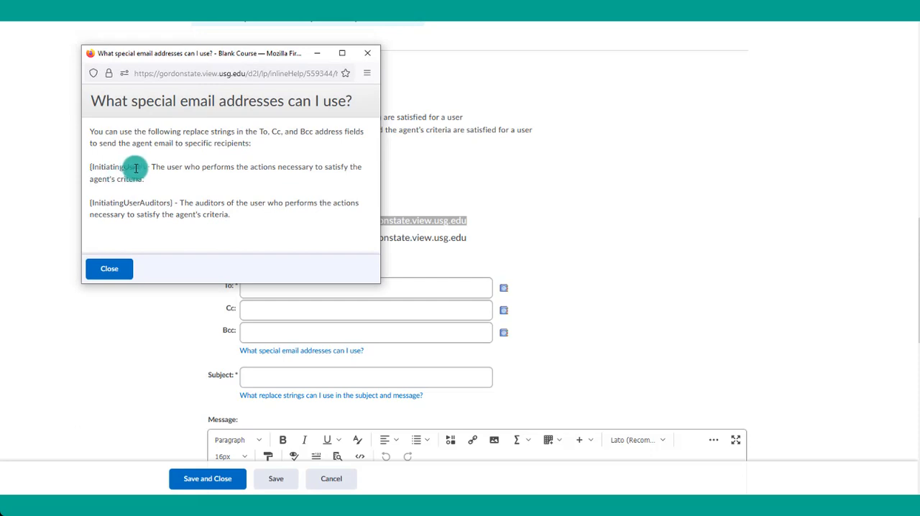
{"action": "left_click_drag", "start_coordinate": [143, 166], "coordinate": [72, 168]}
{"action": "key", "text": "ctrl+c"}
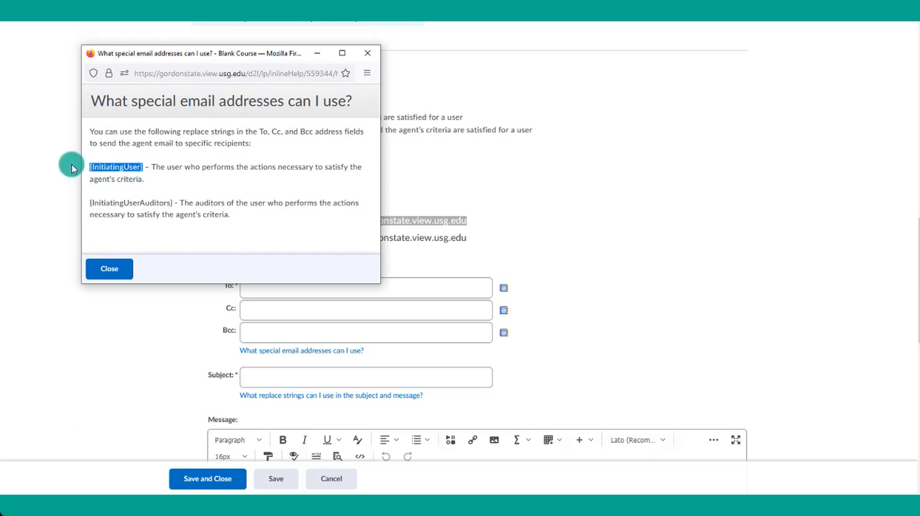
{"action": "left_click", "coordinate": [367, 52]}
{"action": "left_click", "coordinate": [291, 286]}
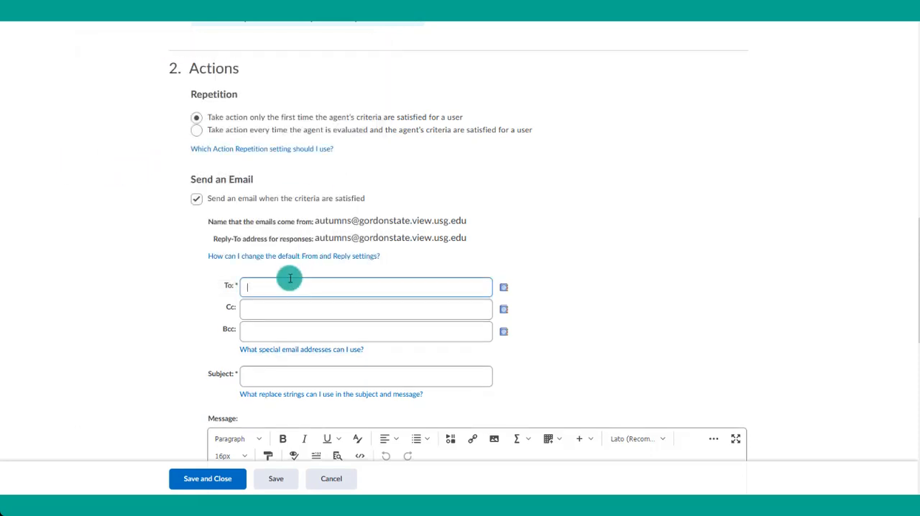
{"action": "key", "text": "ctrl+v"}
- Enter the subject "Haven't taken pretest" and message "Hello {InitiatingUserFirstName}, I noticed you haven't taken the pre-test yet. Remember that it is due on Monday, Jan 8."
{"action": "scroll", "coordinate": [338, 259], "scroll_direction": "down", "scroll_amount": 2}
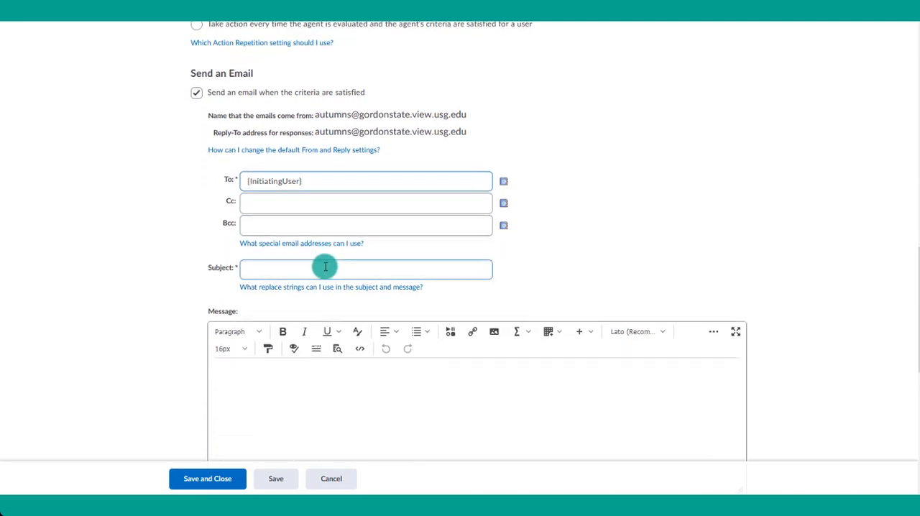
{"action": "left_click", "coordinate": [325, 268]}
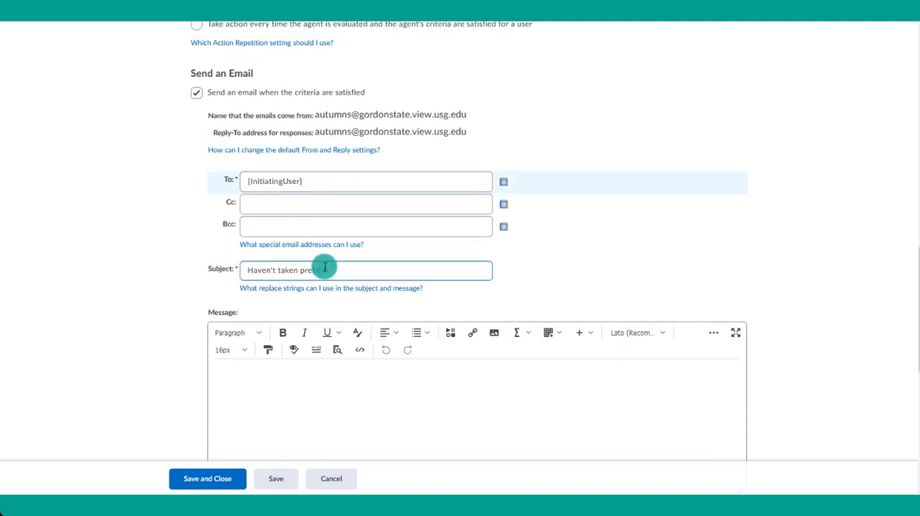
{"action": "left_click", "coordinate": [328, 388]}
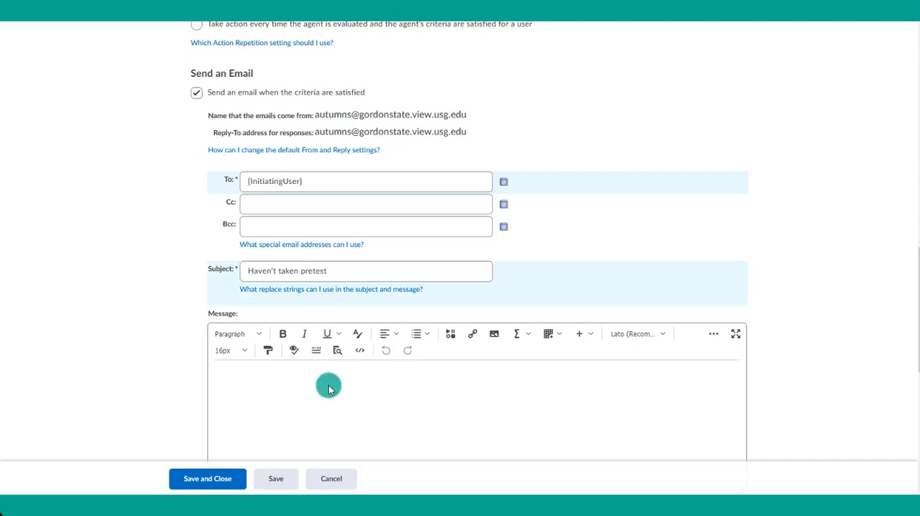
{"action": "type", "text": "Hello {InitiatingUserFirstName}, I noticed you haven't taken the pre-test yet. Remember that it is due on Monday, Jan 8."}
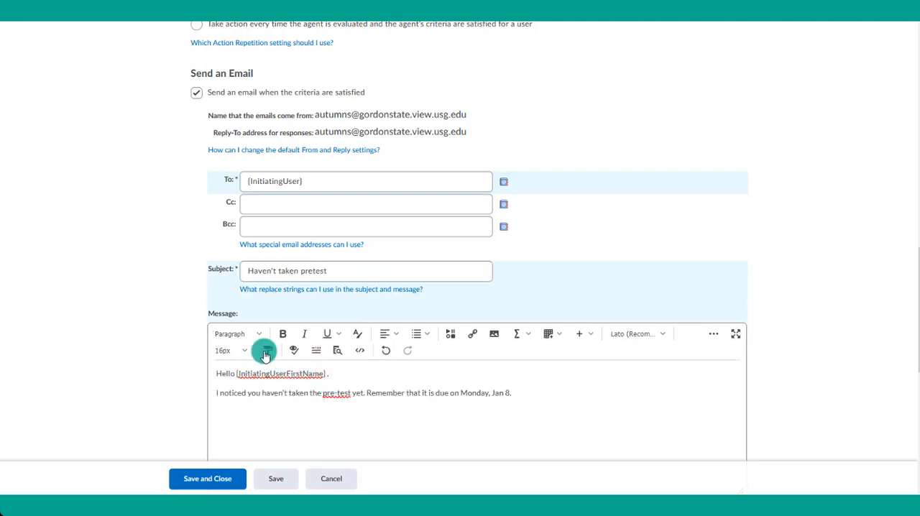
{"action": "scroll", "coordinate": [266, 341], "scroll_direction": "down", "scroll_amount": 2}
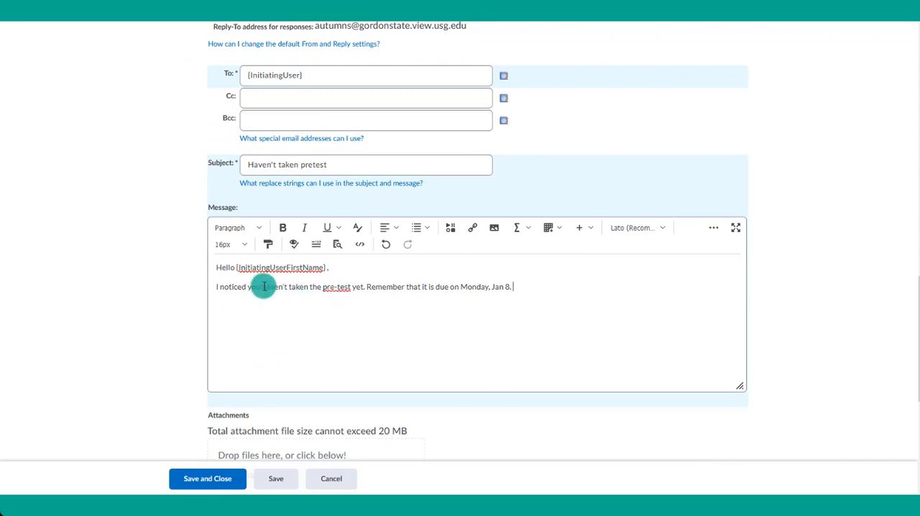
{"action": "left_click", "coordinate": [248, 269]}
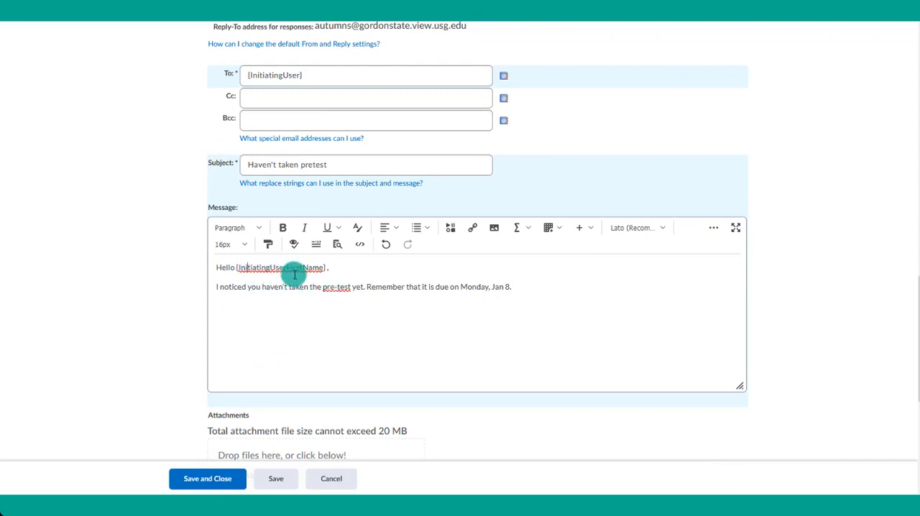
- Enable a schedule for the agent and set it to repeat weekly, every 1 week on Monday
{"action": "scroll", "coordinate": [294, 274], "scroll_direction": "down", "scroll_amount": 5}
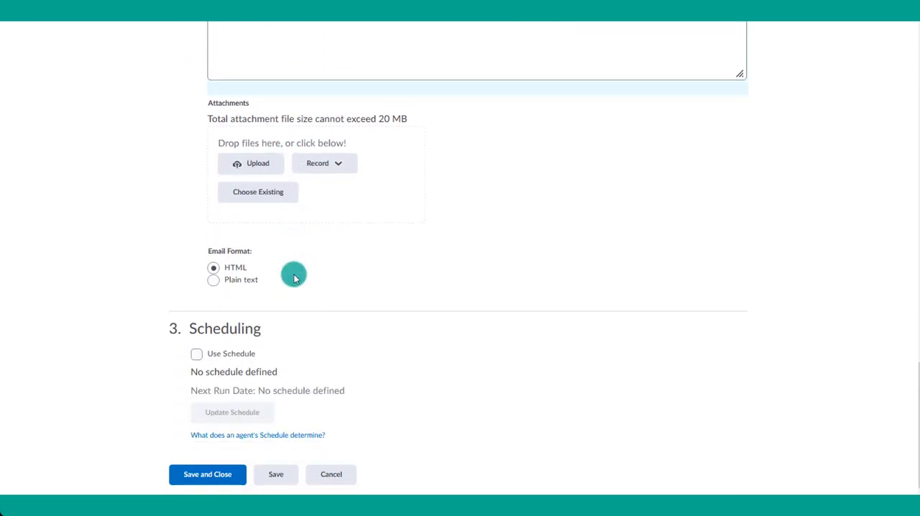
{"action": "left_click", "coordinate": [196, 354]}
{"action": "left_click", "coordinate": [266, 415]}
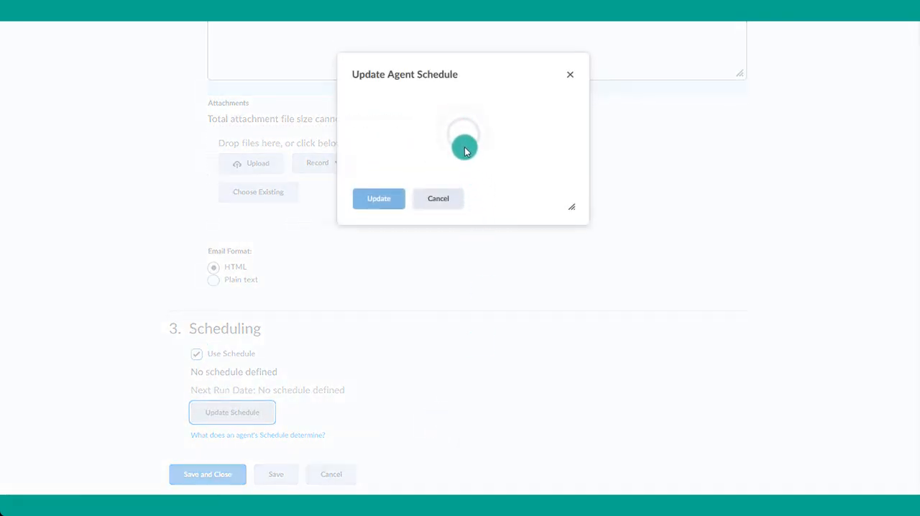
{"action": "left_click", "coordinate": [390, 115]}
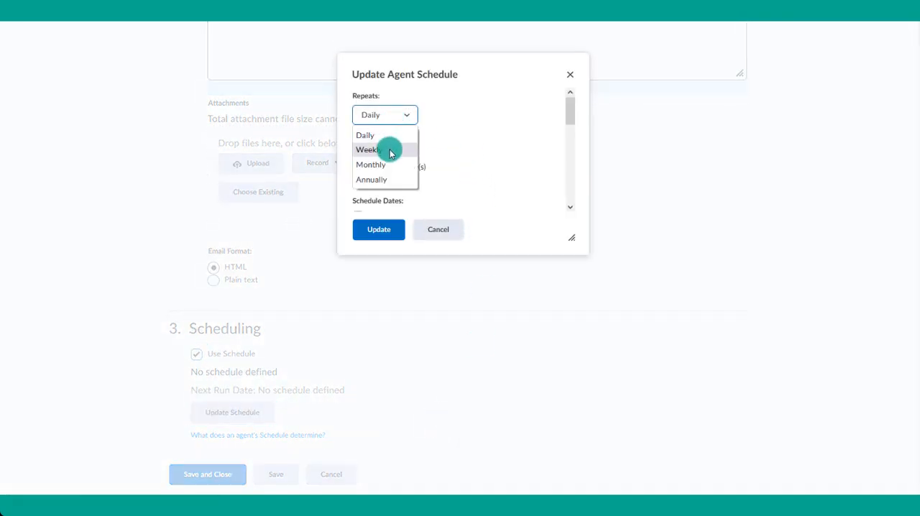
{"action": "left_click", "coordinate": [389, 149]}
{"action": "left_click", "coordinate": [385, 162]}
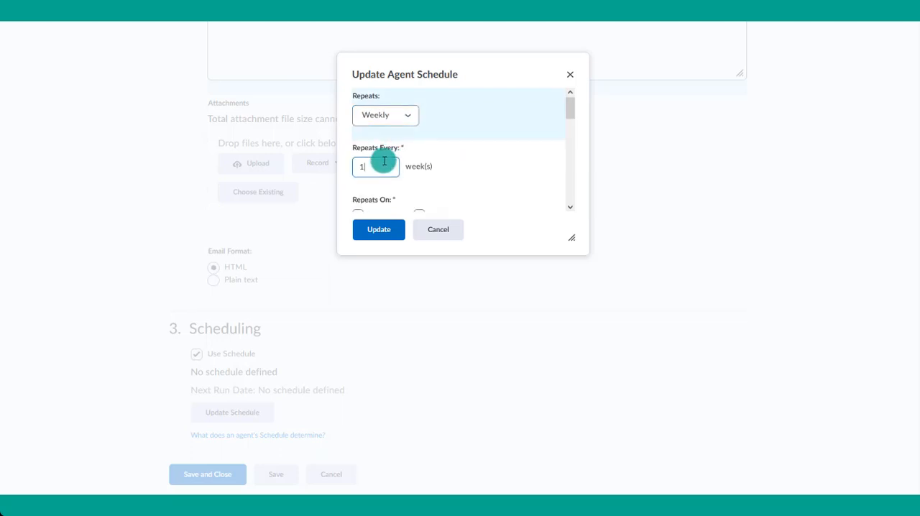
{"action": "scroll", "coordinate": [496, 157], "scroll_direction": "down", "scroll_amount": 3}
{"action": "left_click", "coordinate": [358, 115]}
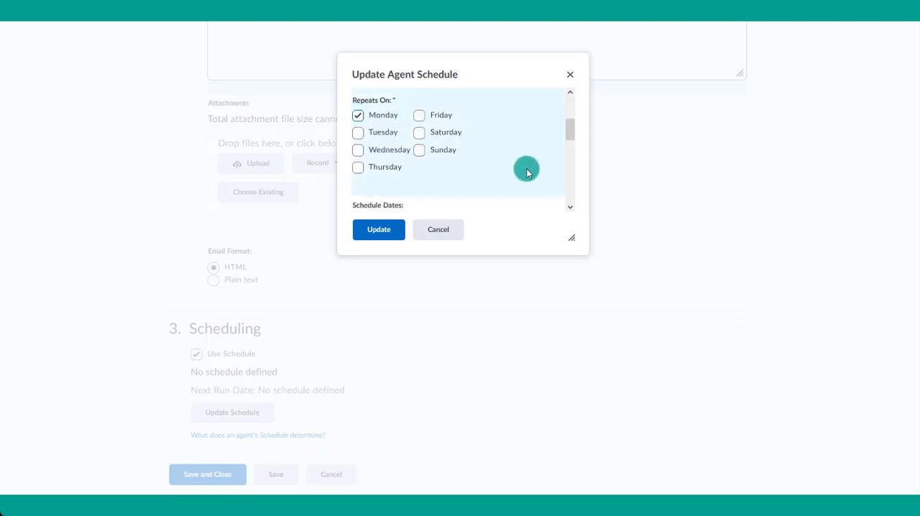
- Give the schedule a start date of 2/21/2022 and an end date of 3/7/2022, update it, and save and close the agent
{"action": "scroll", "coordinate": [526, 171], "scroll_direction": "down", "scroll_amount": 3}
{"action": "left_click", "coordinate": [358, 121]}
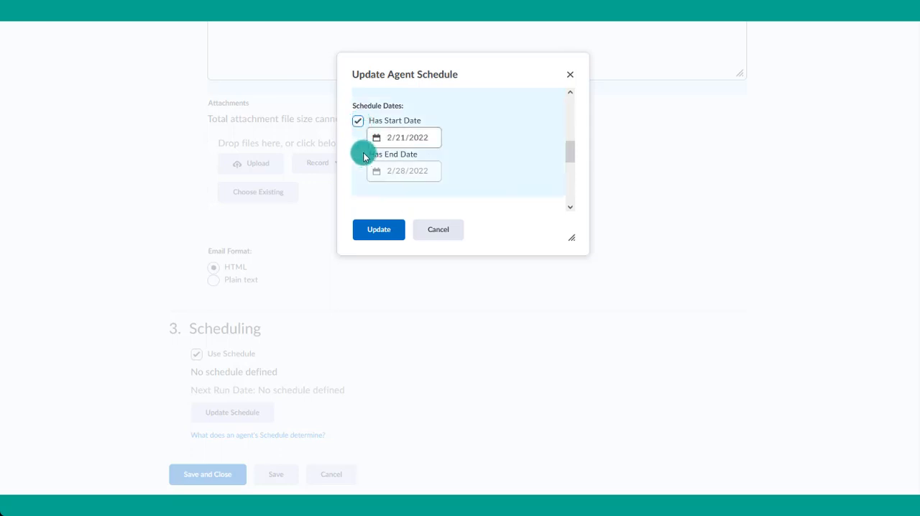
{"action": "left_click", "coordinate": [357, 153]}
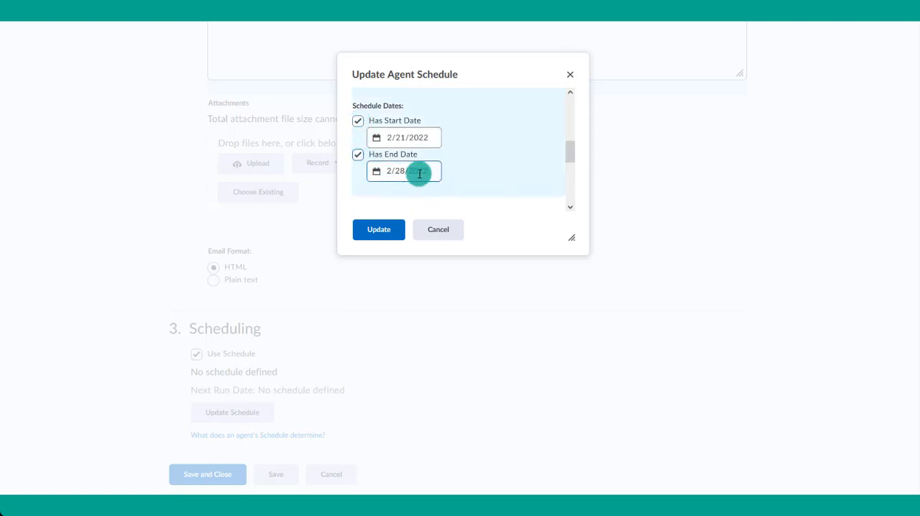
{"action": "left_click", "coordinate": [376, 177]}
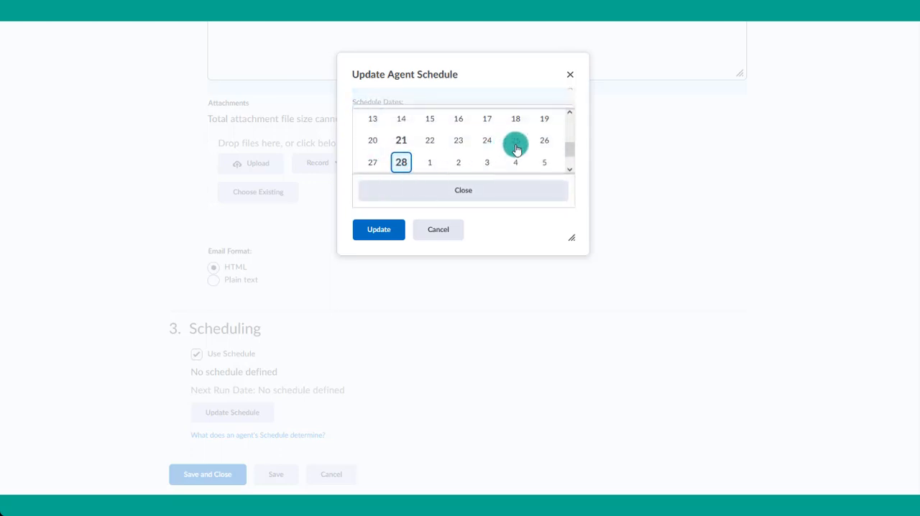
{"action": "left_click_drag", "start_coordinate": [569, 148], "coordinate": [570, 159]}
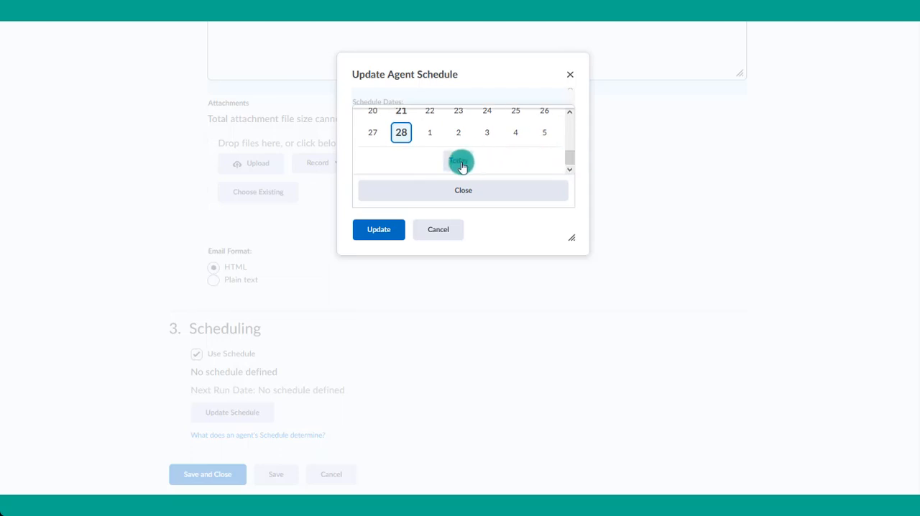
{"action": "scroll", "coordinate": [486, 171], "scroll_direction": "up", "scroll_amount": 3}
{"action": "scroll", "coordinate": [496, 162], "scroll_direction": "up", "scroll_amount": 2}
{"action": "left_click", "coordinate": [547, 120]}
{"action": "scroll", "coordinate": [467, 147], "scroll_direction": "down", "scroll_amount": 1}
{"action": "left_click", "coordinate": [401, 146]}
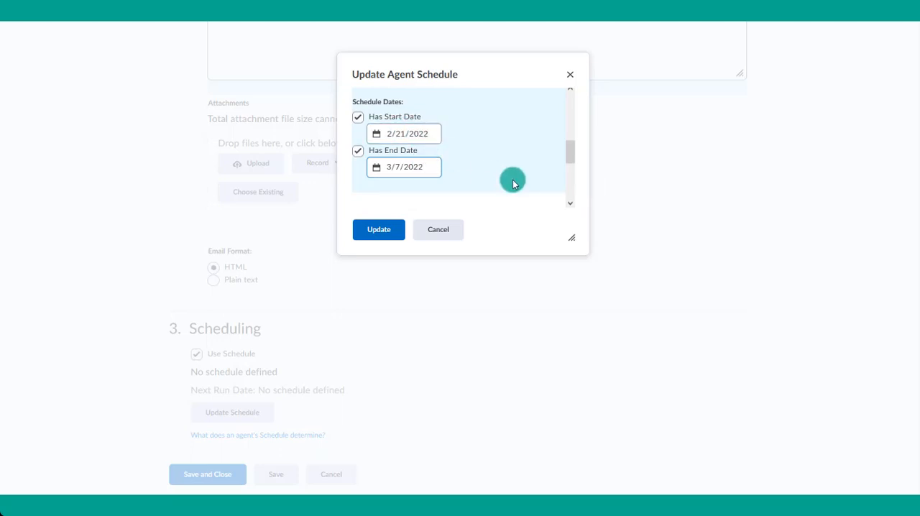
{"action": "left_click", "coordinate": [395, 230]}
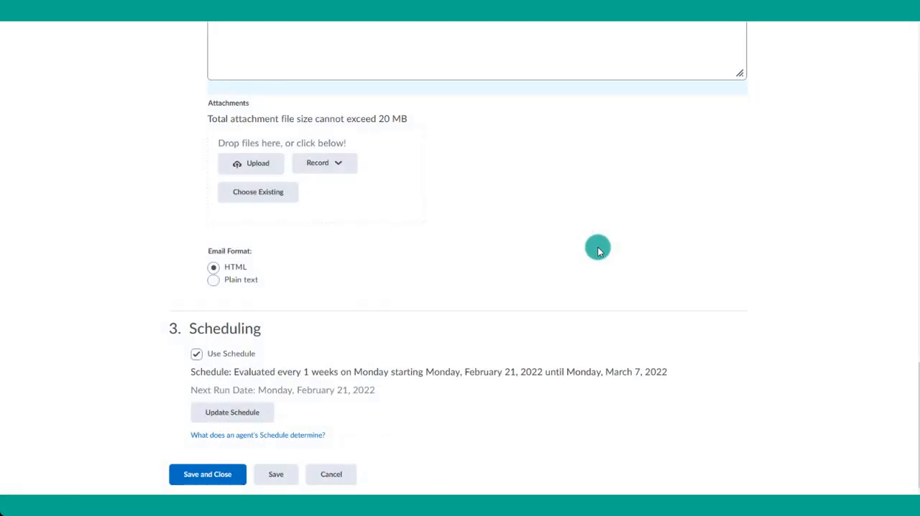
{"action": "left_click", "coordinate": [199, 474]}
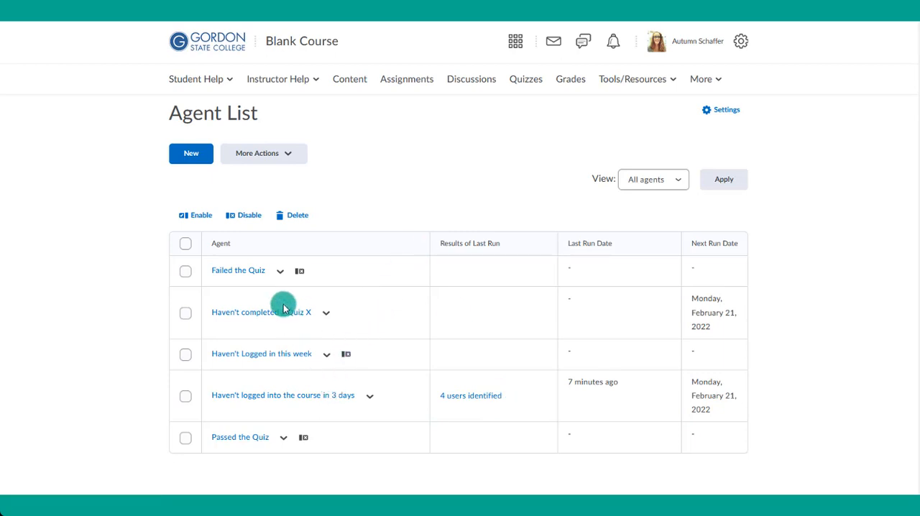
- Check the next run date of the "Haven't completed a Quiz X" agent and run that agent manually
{"action": "left_click_drag", "start_coordinate": [690, 295], "coordinate": [744, 330]}
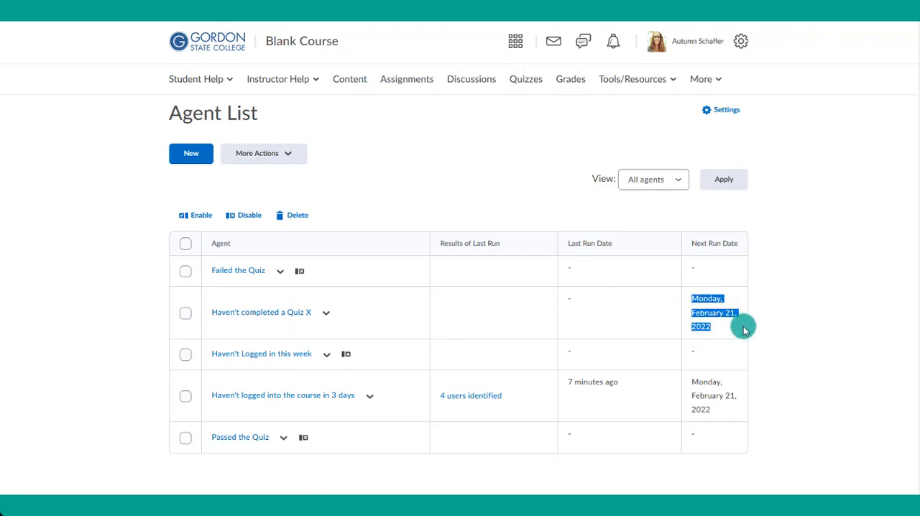
{"action": "left_click", "coordinate": [326, 313]}
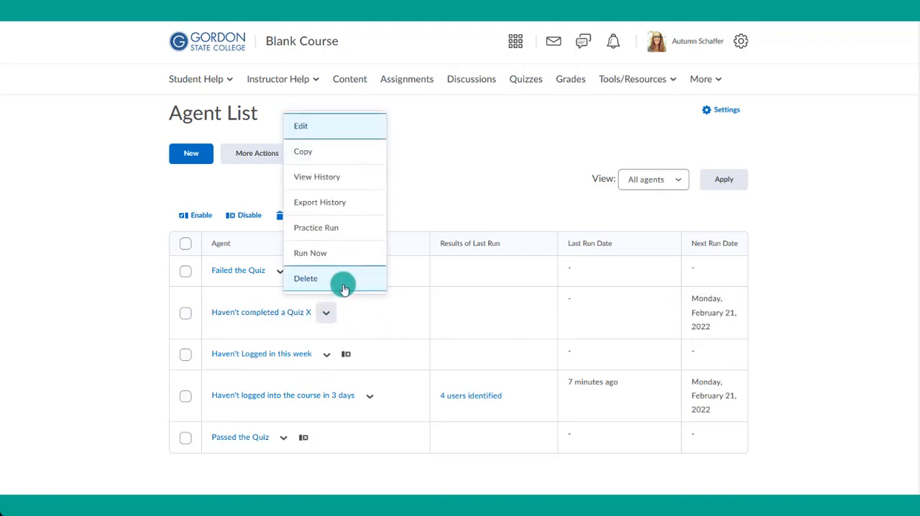
{"action": "left_click", "coordinate": [345, 256]}
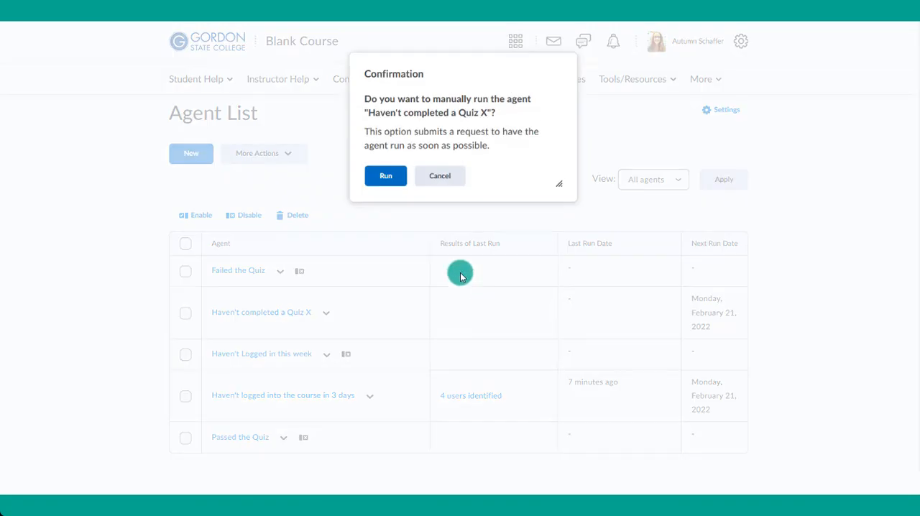
{"action": "left_click", "coordinate": [386, 178]}
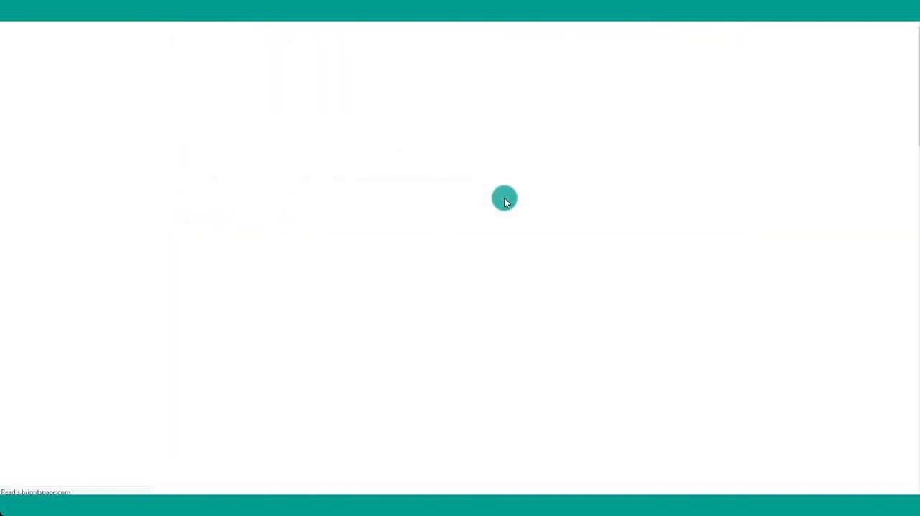
{"action": "left_click", "coordinate": [192, 245]}
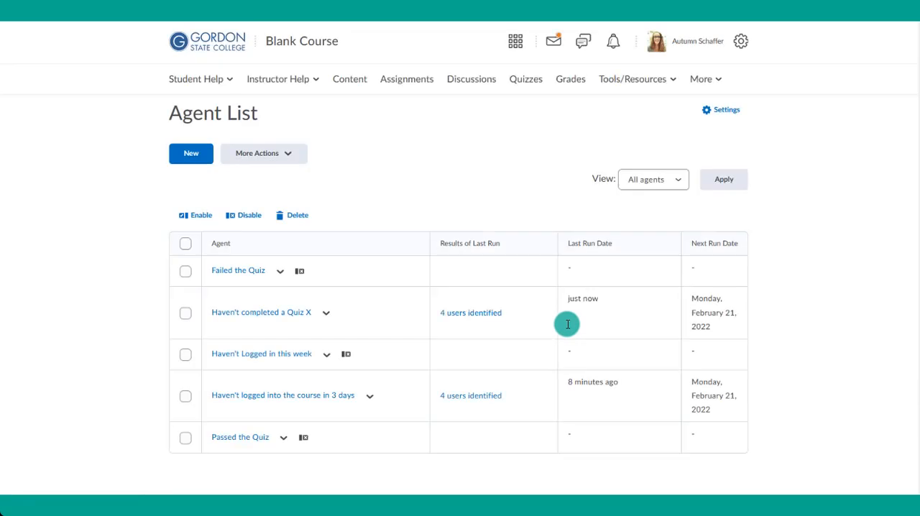
- Open the last run results of "Haven't completed a Quiz X" and read the email sent to the second listed student
{"action": "left_click", "coordinate": [481, 316]}
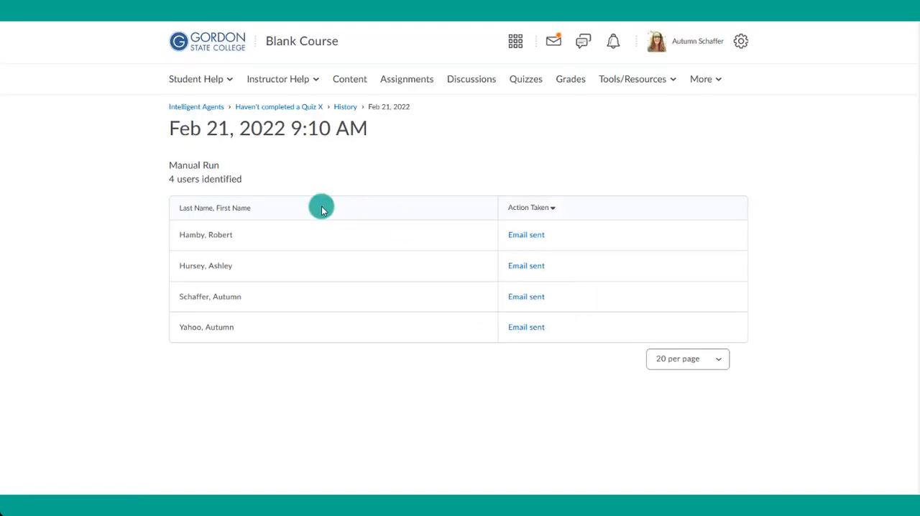
{"action": "left_click", "coordinate": [526, 266]}
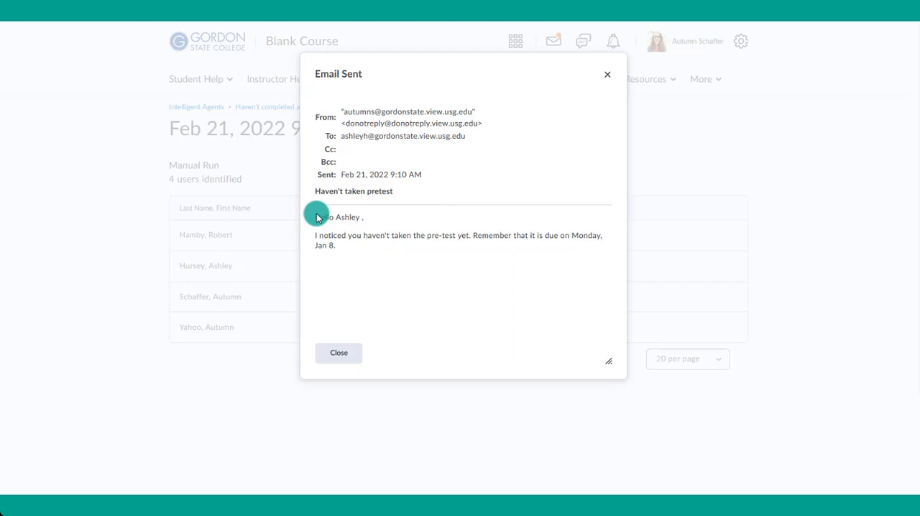
{"action": "left_click_drag", "start_coordinate": [320, 219], "coordinate": [376, 243]}
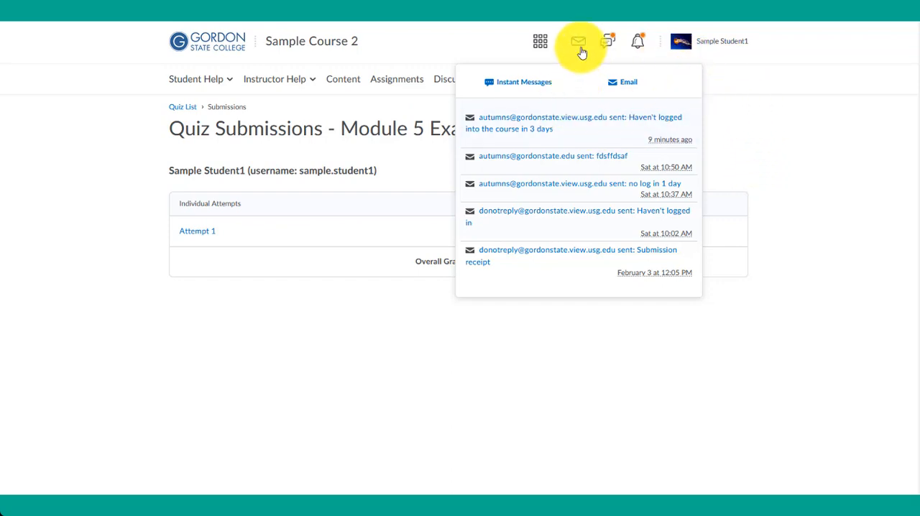
- In the sample student's account, open the email "Haven't logged into the course in 3 days" and read its message
{"action": "left_click", "coordinate": [518, 123]}
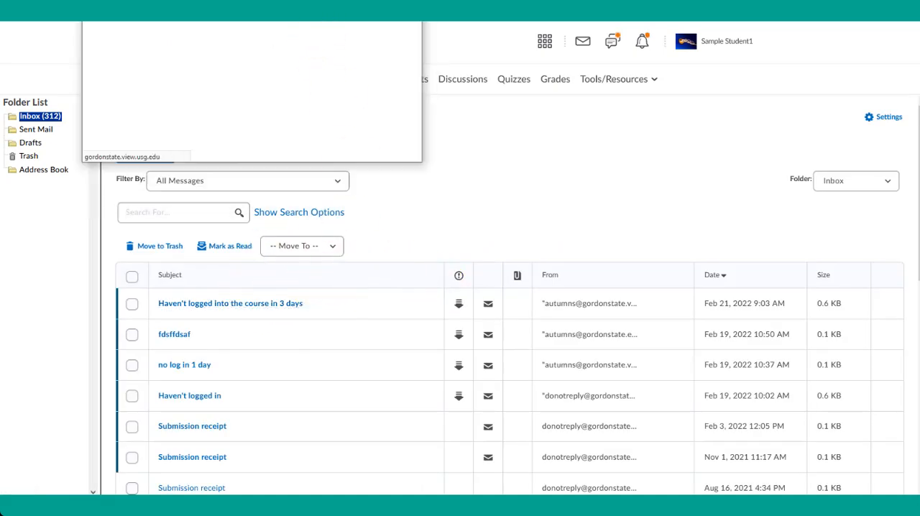
{"action": "left_click_drag", "start_coordinate": [309, 11], "coordinate": [442, 93]}
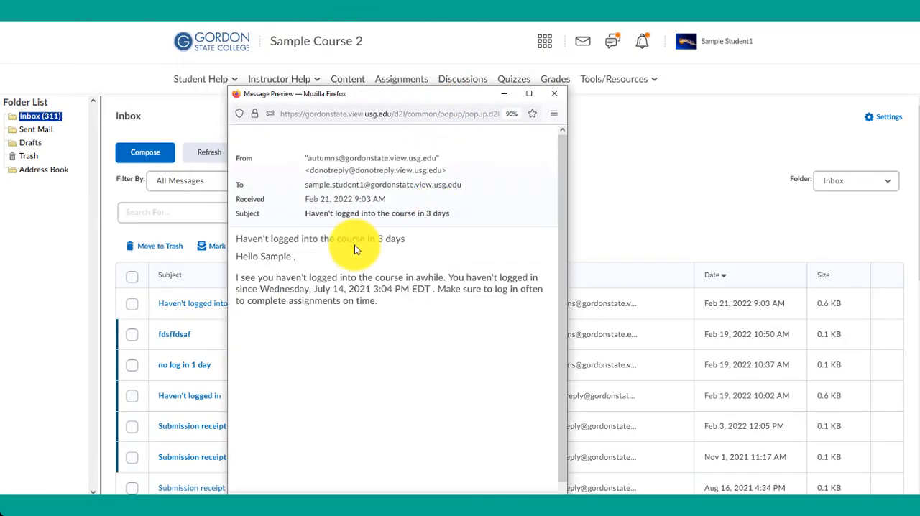
{"action": "left_click_drag", "start_coordinate": [235, 237], "coordinate": [403, 302]}
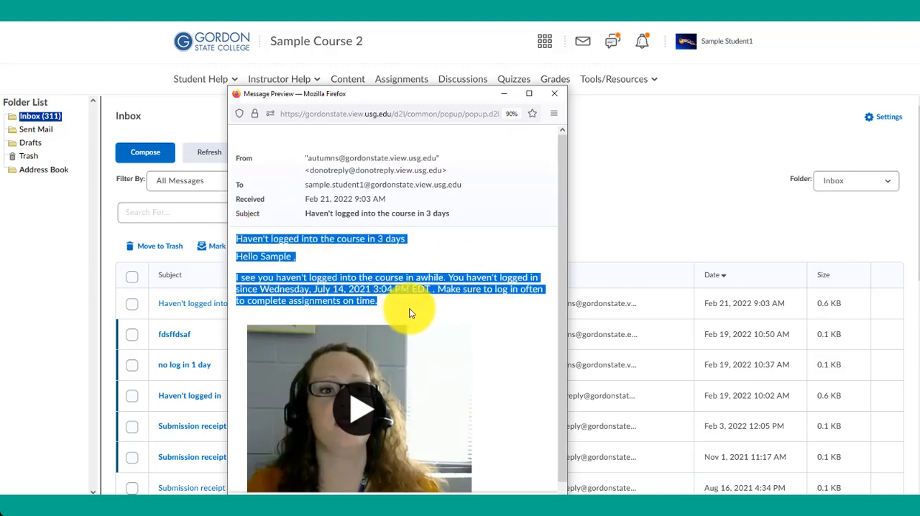
{"action": "left_click_drag", "start_coordinate": [354, 92], "coordinate": [352, 39]}
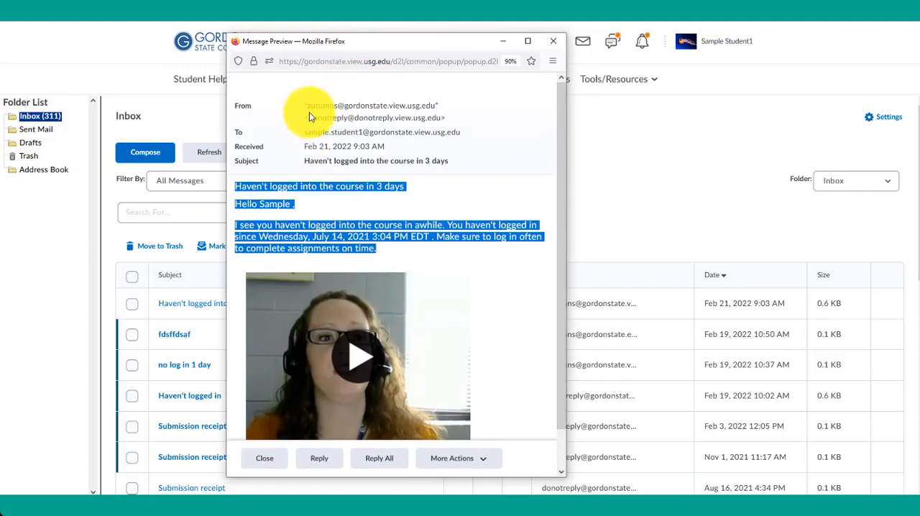